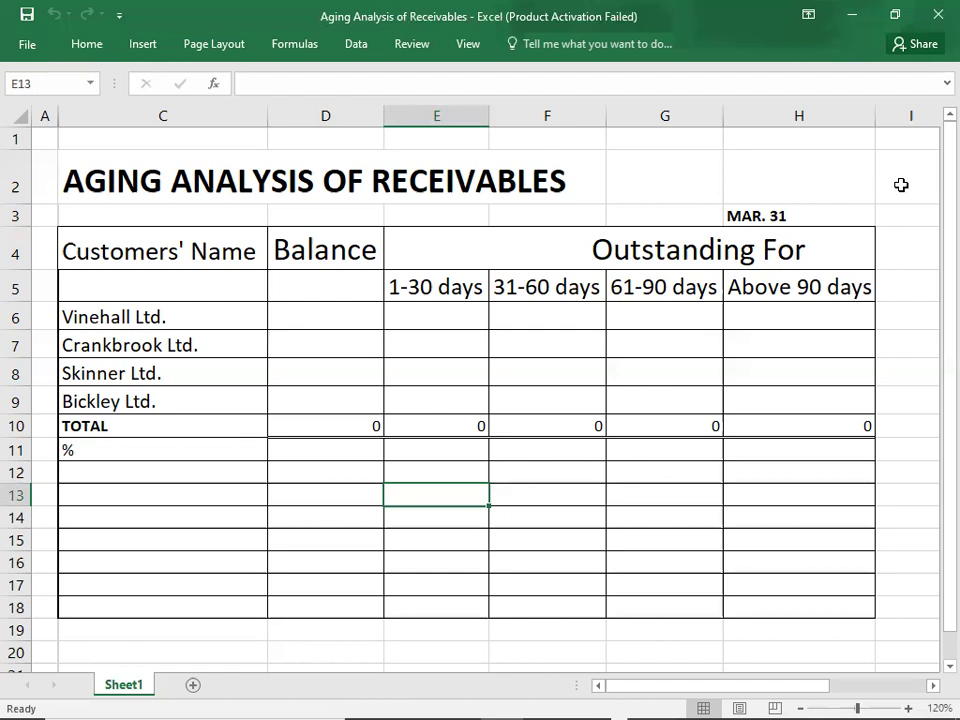
- Switch to Acrobat Reader, show the PDF in read mode, and look through question 23's ledger accounts and aged receivable listing
{"action": "key", "text": "alt+Tab"}
{"action": "key", "text": "alt+Tab"}
{"action": "key", "text": "alt+Tab"}
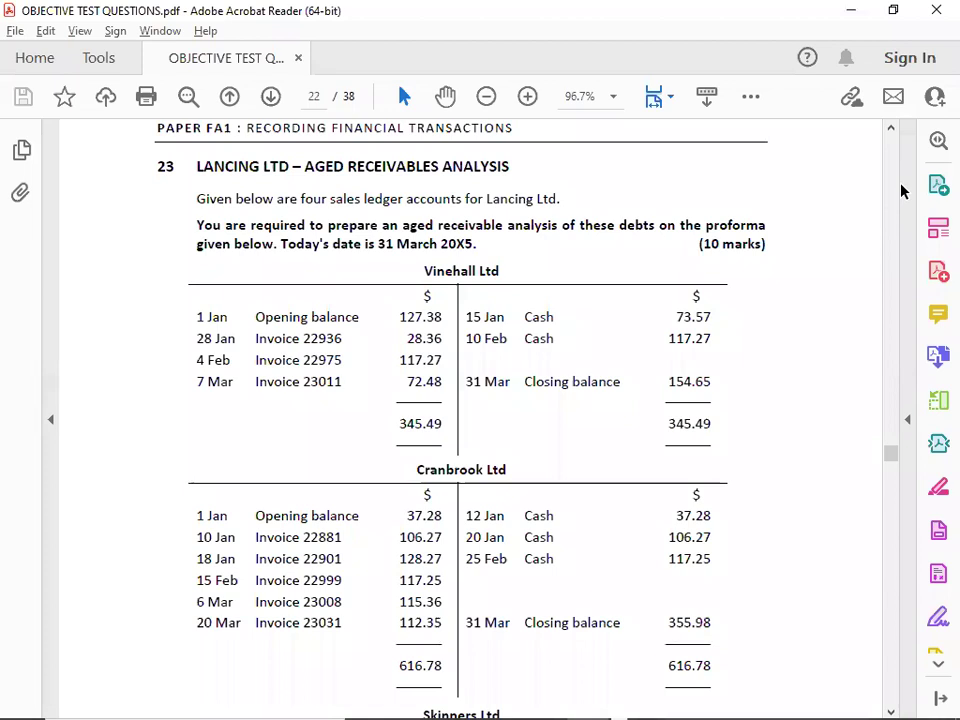
{"action": "key", "text": "ctrl+h"}
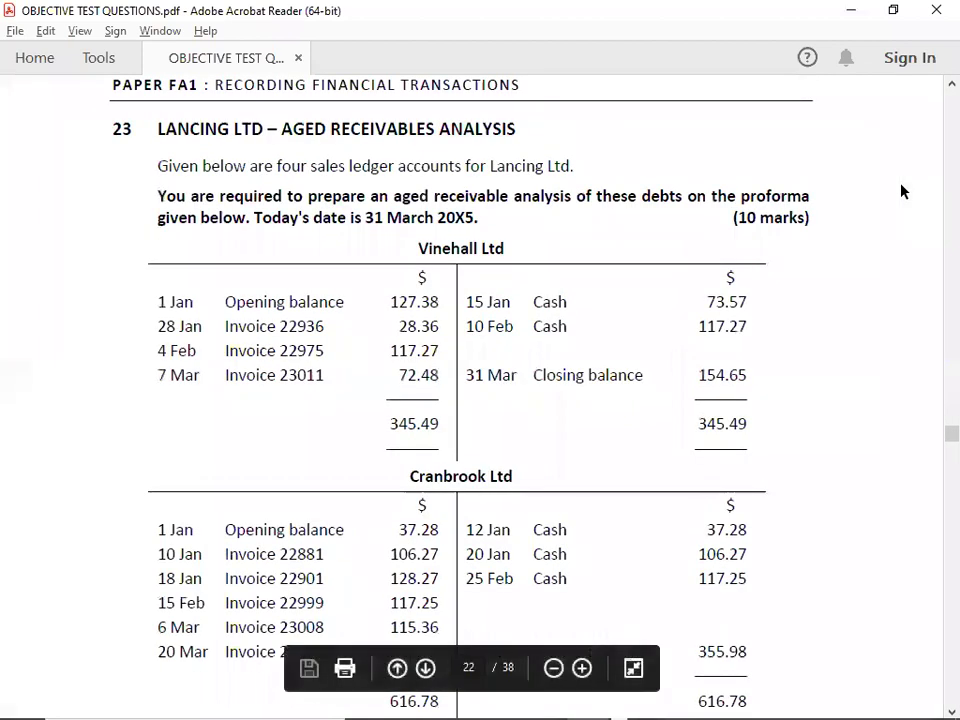
{"action": "scroll", "coordinate": [901, 191], "scroll_direction": "up", "scroll_amount": 1}
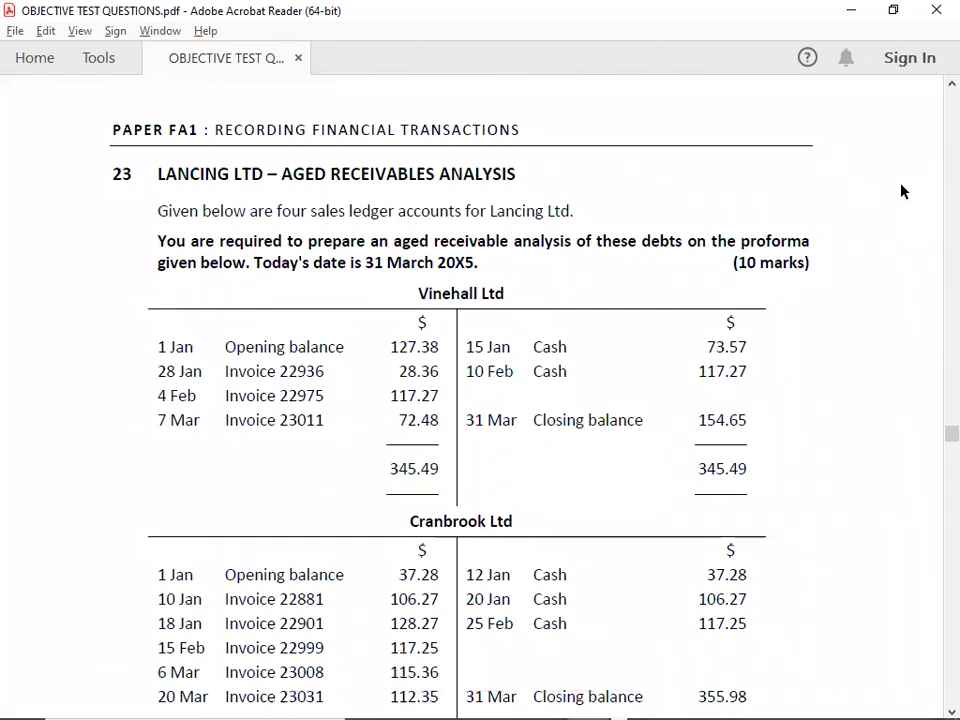
{"action": "scroll", "coordinate": [901, 191], "scroll_direction": "down", "scroll_amount": 3}
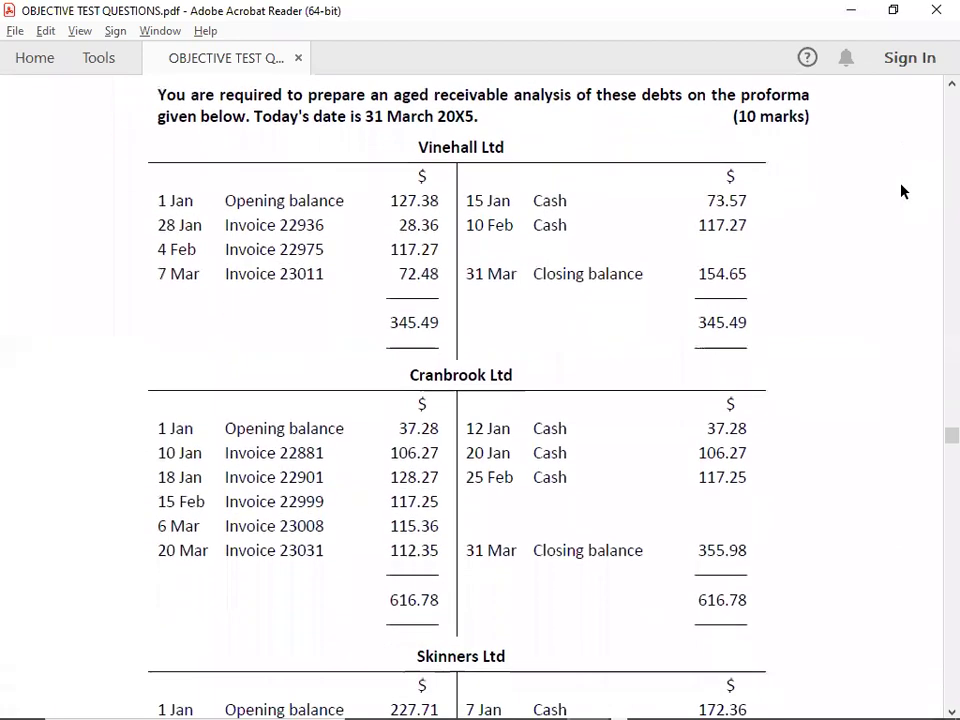
{"action": "scroll", "coordinate": [901, 191], "scroll_direction": "down", "scroll_amount": 12}
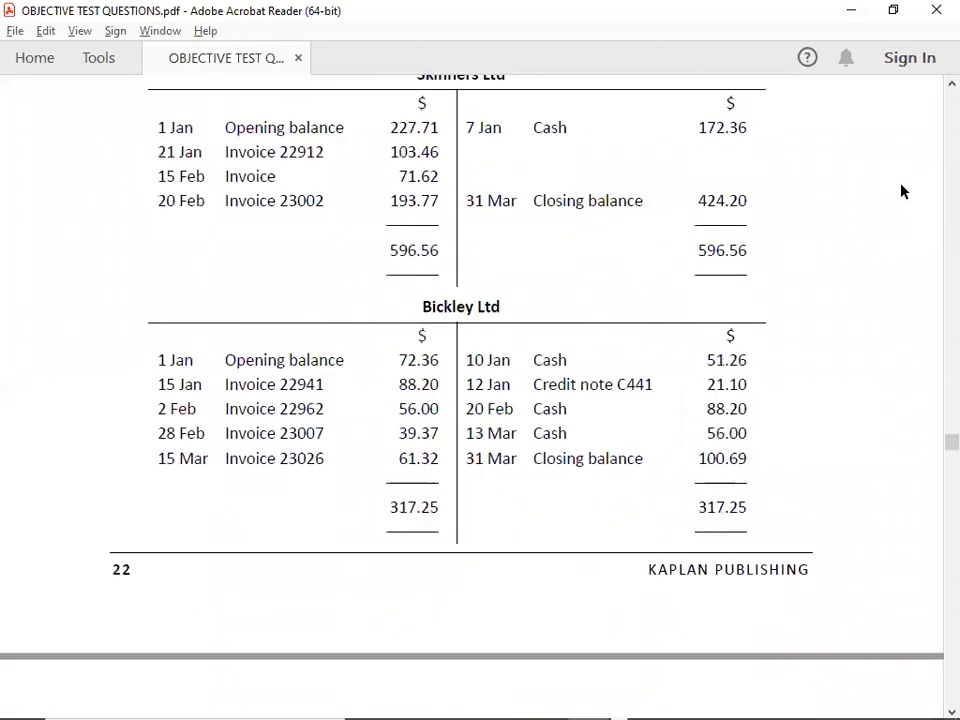
{"action": "scroll", "coordinate": [901, 191], "scroll_direction": "down", "scroll_amount": 6}
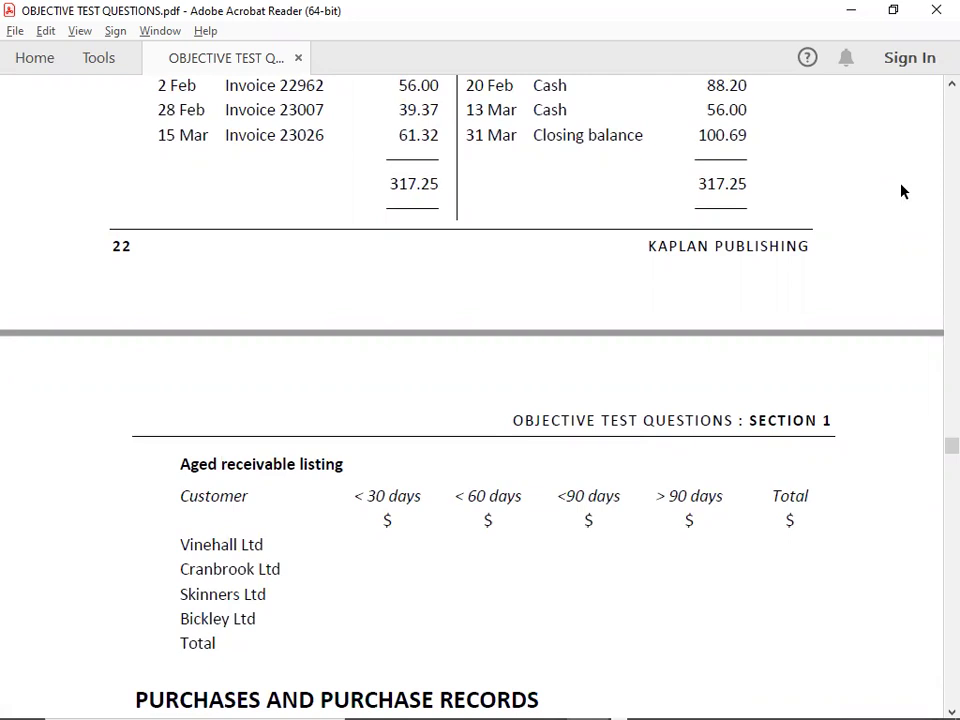
- Review the four Lancing Ltd customer accounts and compare the blank aged receivable listing with the Excel aging table
{"action": "scroll", "coordinate": [901, 191], "scroll_direction": "up", "scroll_amount": 11}
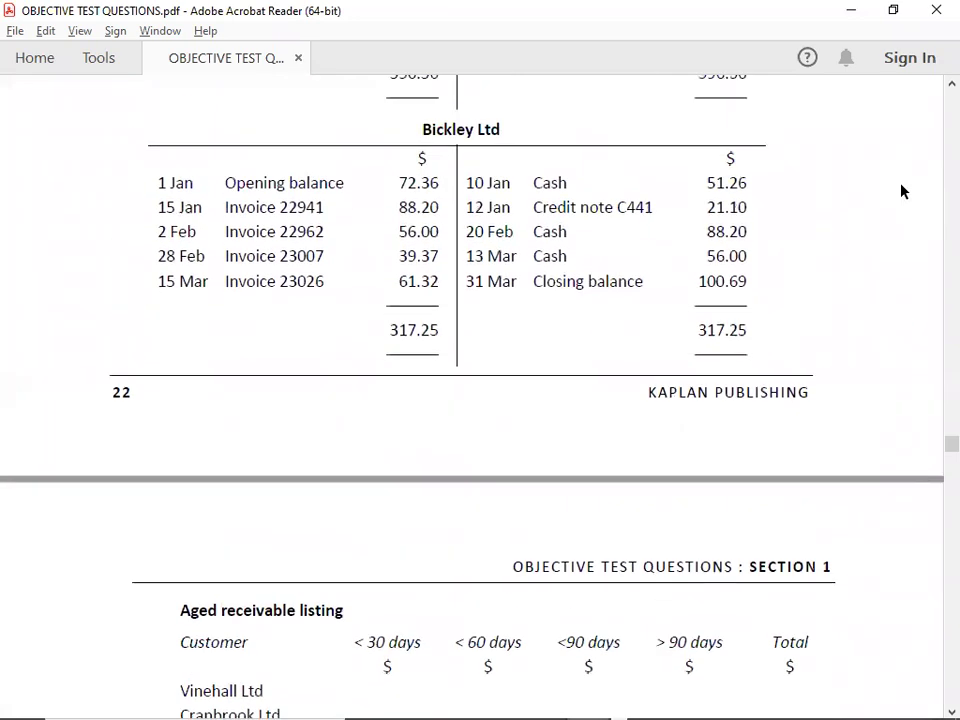
{"action": "scroll", "coordinate": [901, 191], "scroll_direction": "up", "scroll_amount": 8}
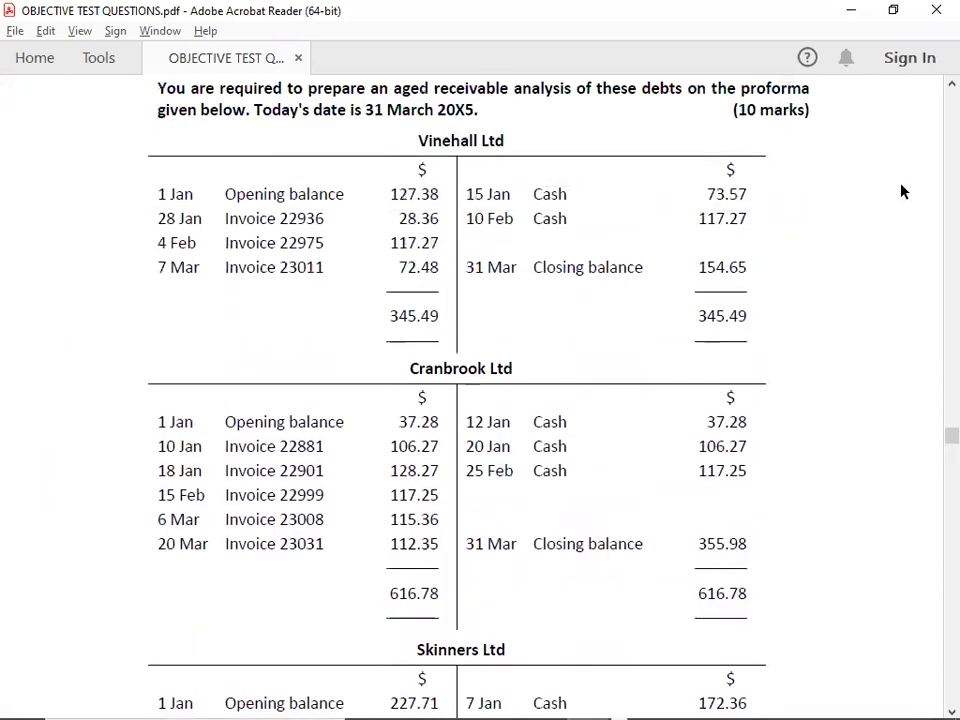
{"action": "scroll", "coordinate": [901, 191], "scroll_direction": "up", "scroll_amount": 1}
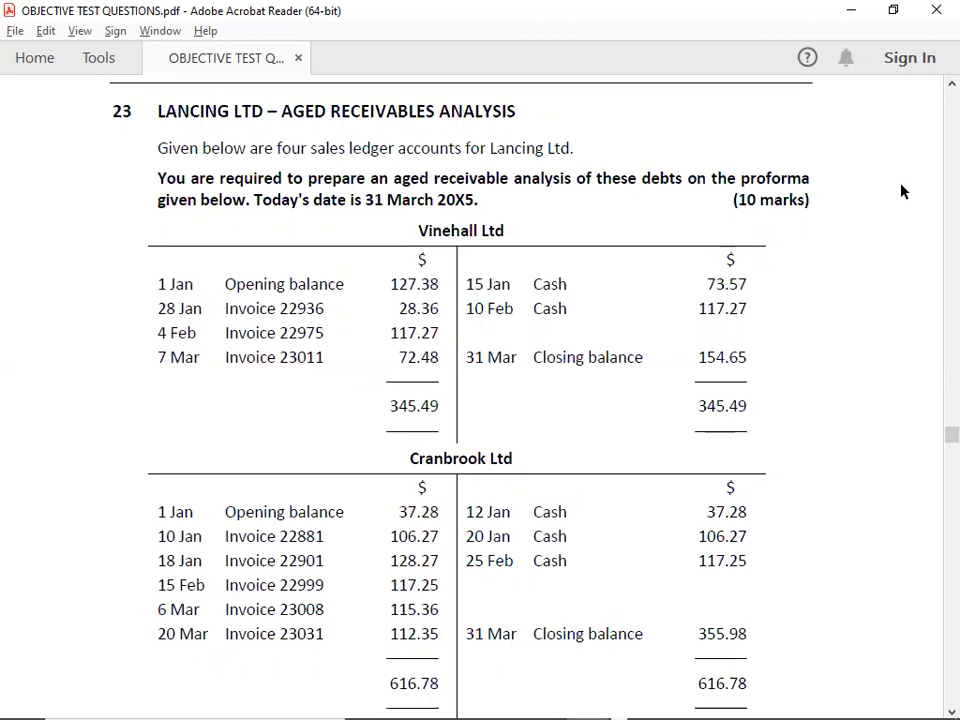
{"action": "scroll", "coordinate": [901, 191], "scroll_direction": "down", "scroll_amount": 4}
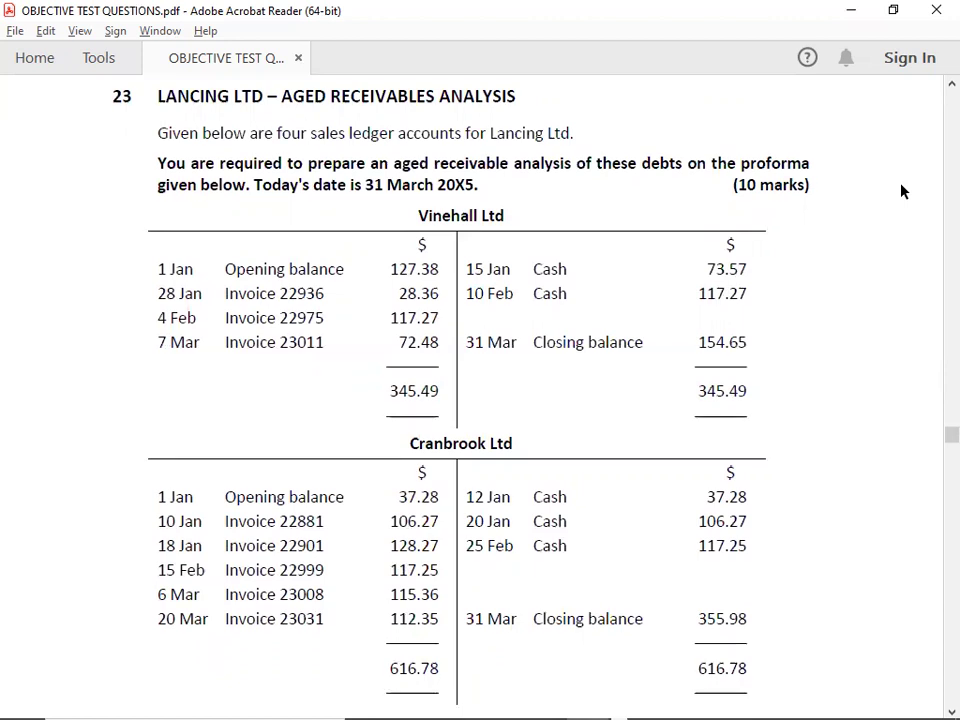
{"action": "scroll", "coordinate": [901, 191], "scroll_direction": "down", "scroll_amount": 5}
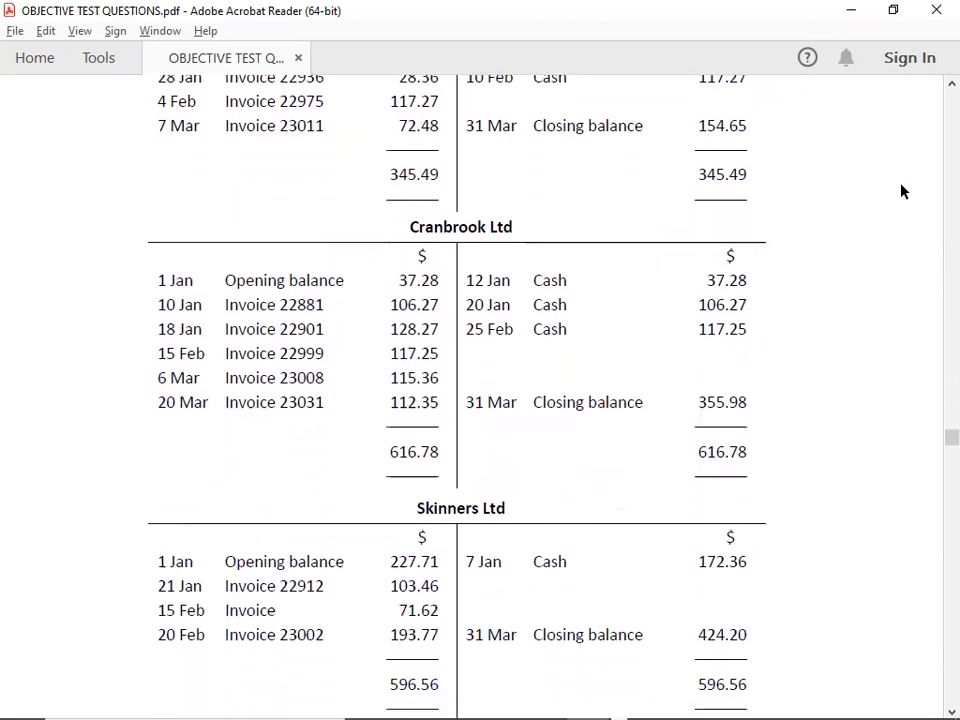
{"action": "scroll", "coordinate": [901, 191], "scroll_direction": "down", "scroll_amount": 2}
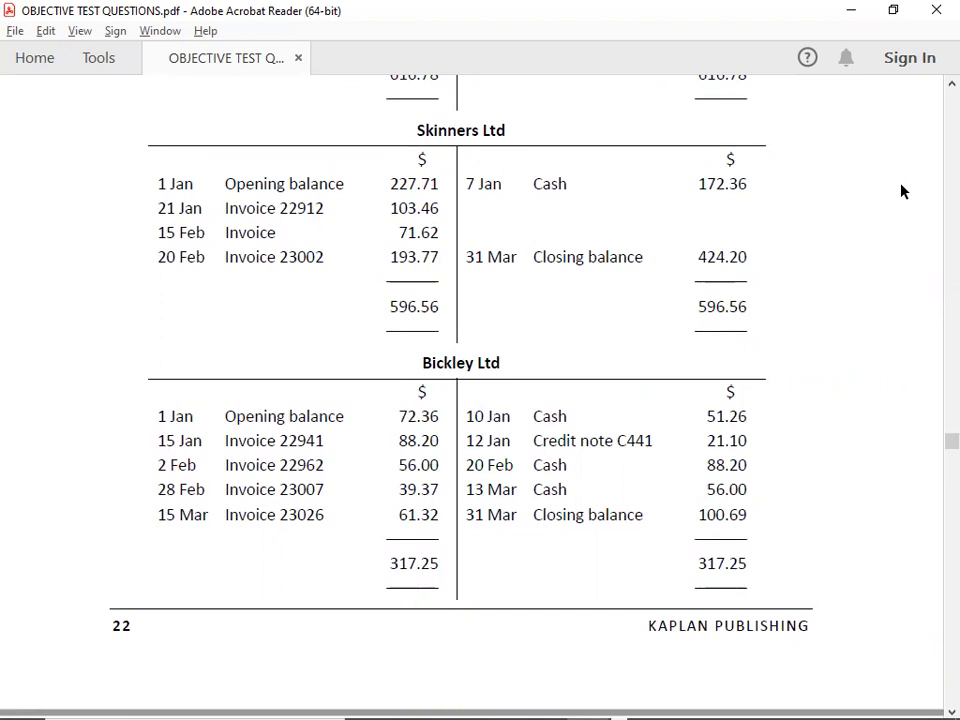
{"action": "scroll", "coordinate": [901, 190], "scroll_direction": "down", "scroll_amount": 8}
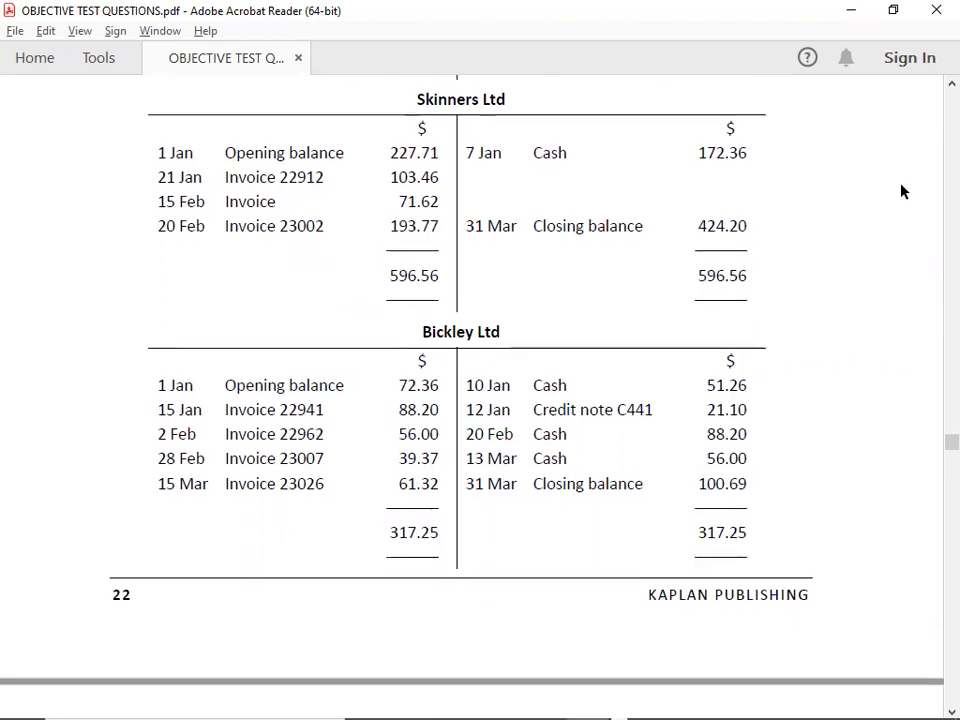
{"action": "scroll", "coordinate": [901, 190], "scroll_direction": "down", "scroll_amount": 2}
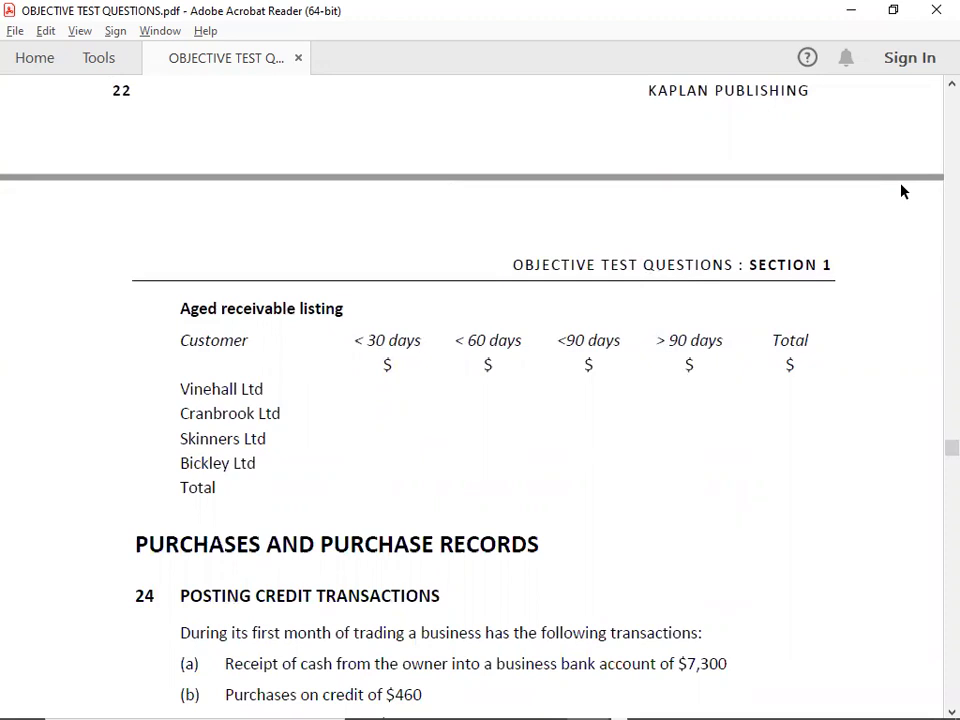
{"action": "key", "text": "alt+Tab"}
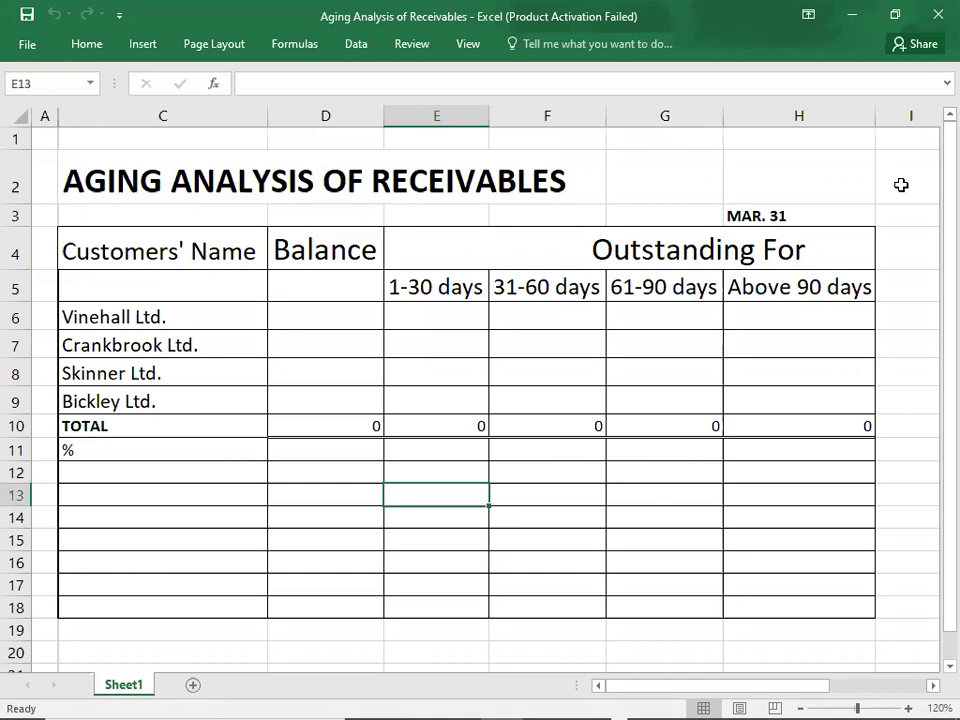
{"action": "key", "text": "alt+Tab"}
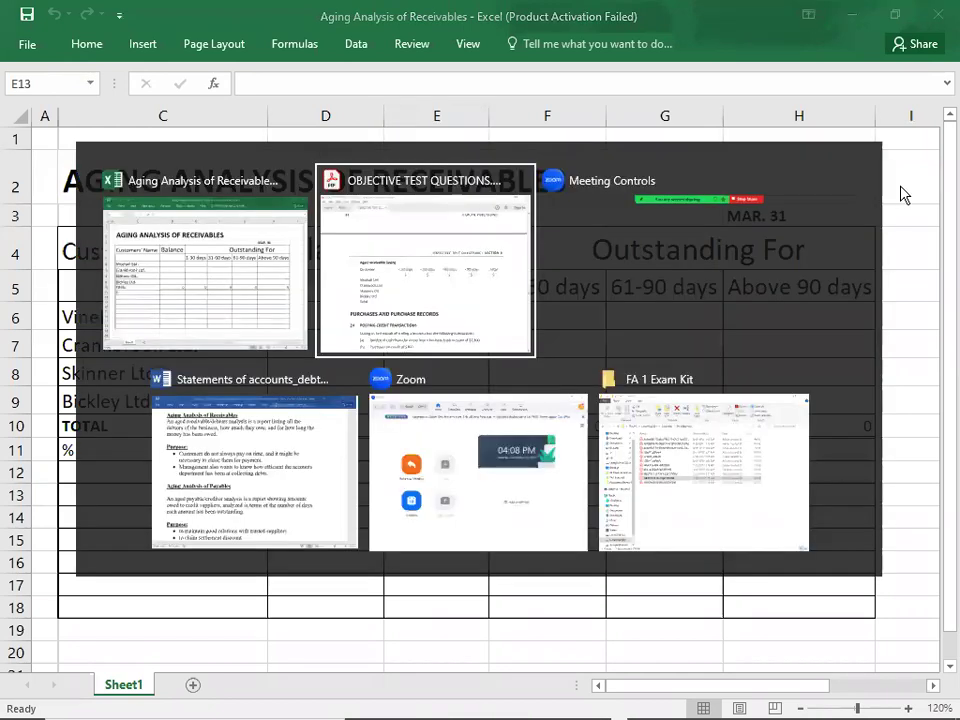
- Highlight the sentence "Today's date is 31 March 20X5." in question 23 of the PDF
{"action": "scroll", "coordinate": [900, 190], "scroll_direction": "up", "scroll_amount": 3}
{"action": "scroll", "coordinate": [900, 190], "scroll_direction": "up", "scroll_amount": 10}
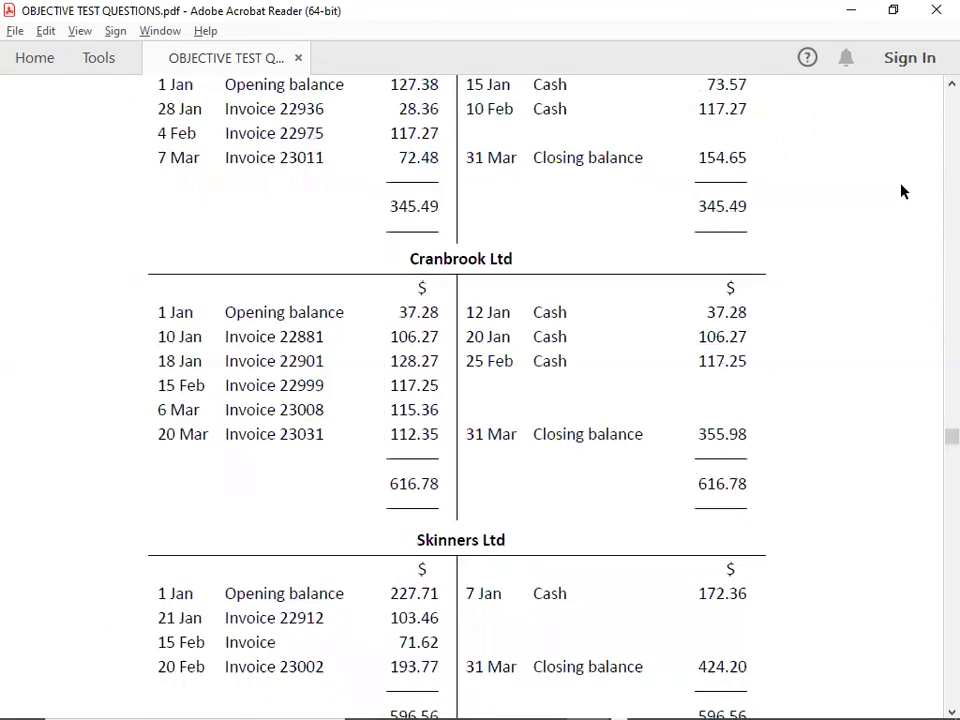
{"action": "scroll", "coordinate": [900, 190], "scroll_direction": "up", "scroll_amount": 2}
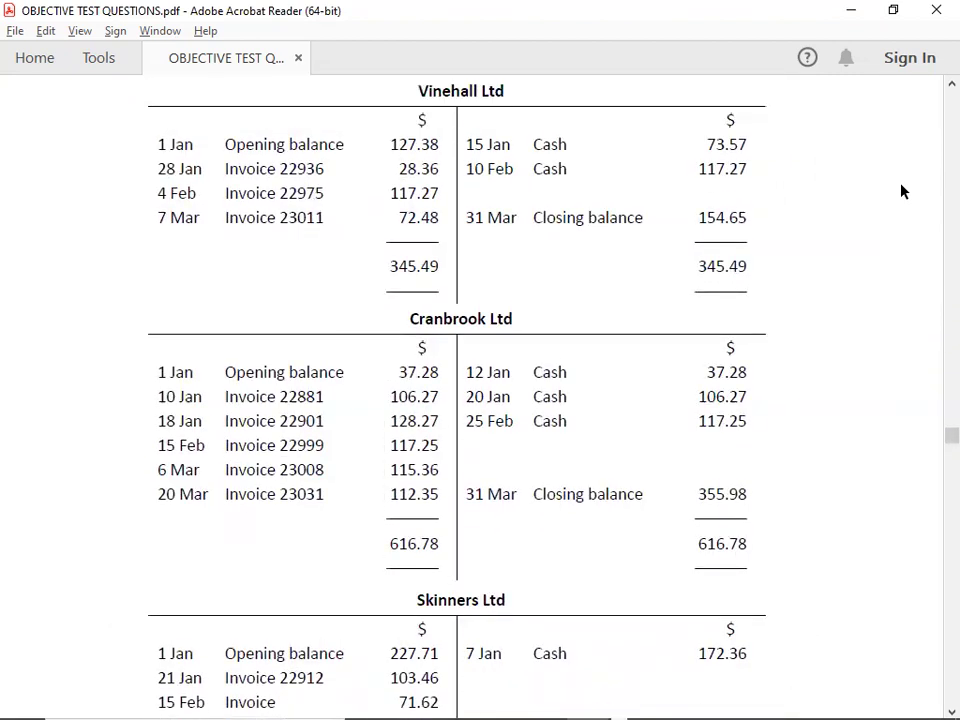
{"action": "scroll", "coordinate": [900, 190], "scroll_direction": "up", "scroll_amount": 3}
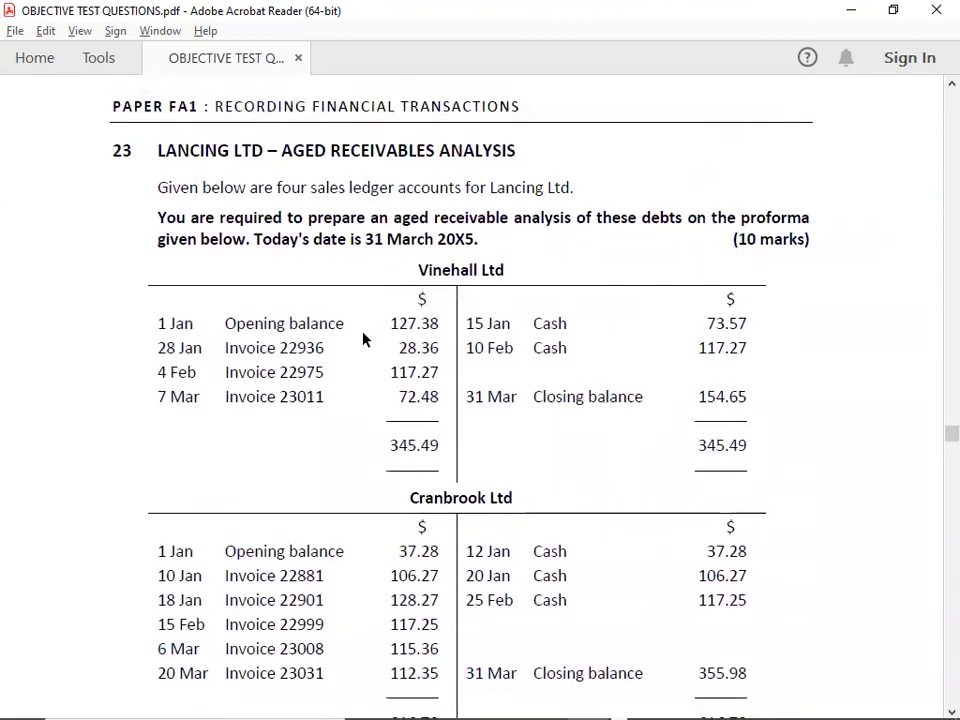
{"action": "left_click_drag", "start_coordinate": [256, 240], "coordinate": [480, 242]}
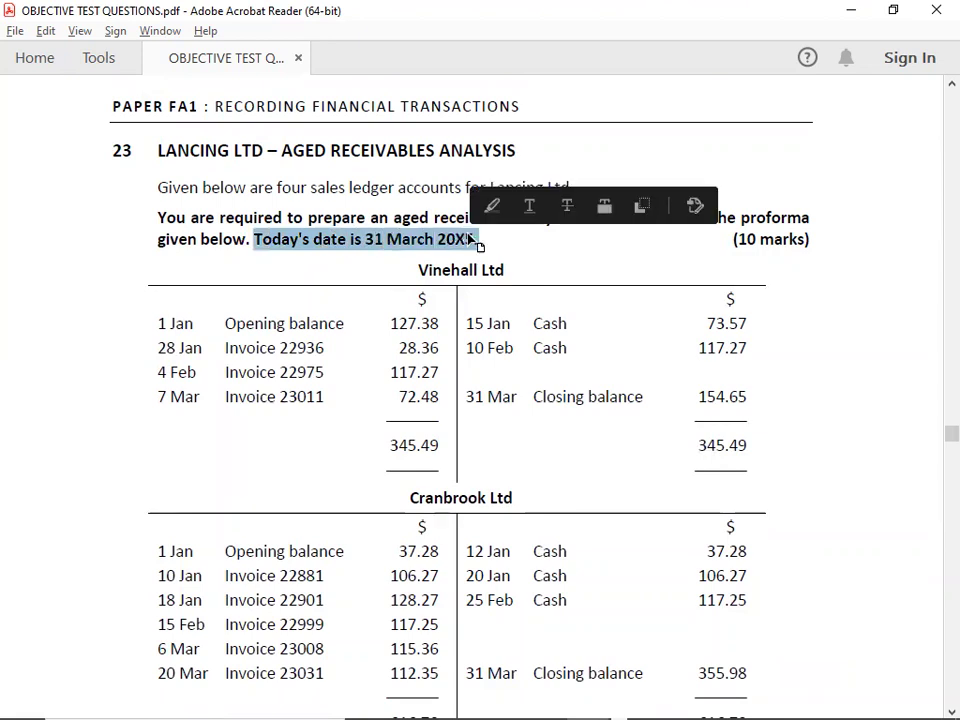
{"action": "left_click", "coordinate": [491, 206]}
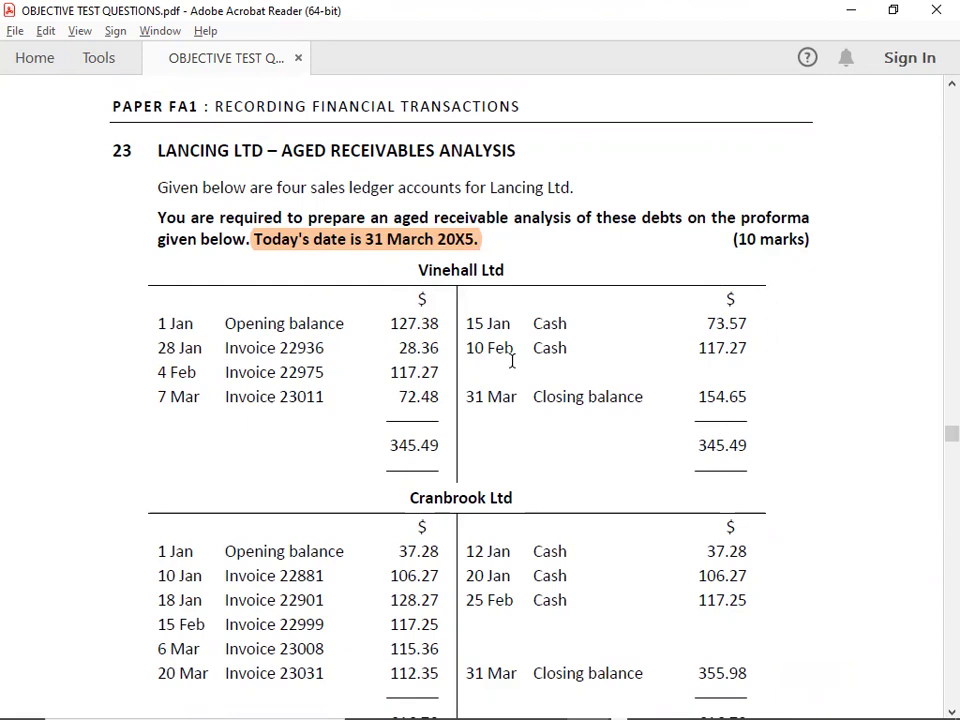
- Switch to Excel and enter Vinehall Ltd.'s closing balance of 154.65 in the Balance column
{"action": "left_click", "coordinate": [682, 398]}
{"action": "key", "text": "alt+Tab"}
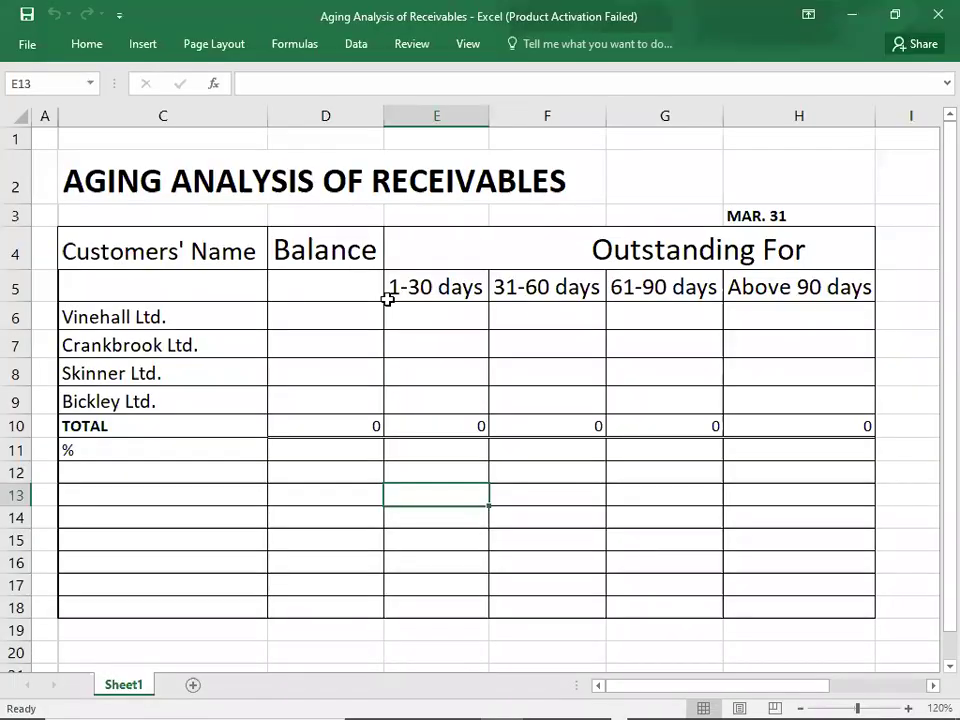
{"action": "left_click", "coordinate": [345, 312]}
{"action": "type", "text": "154.65"}
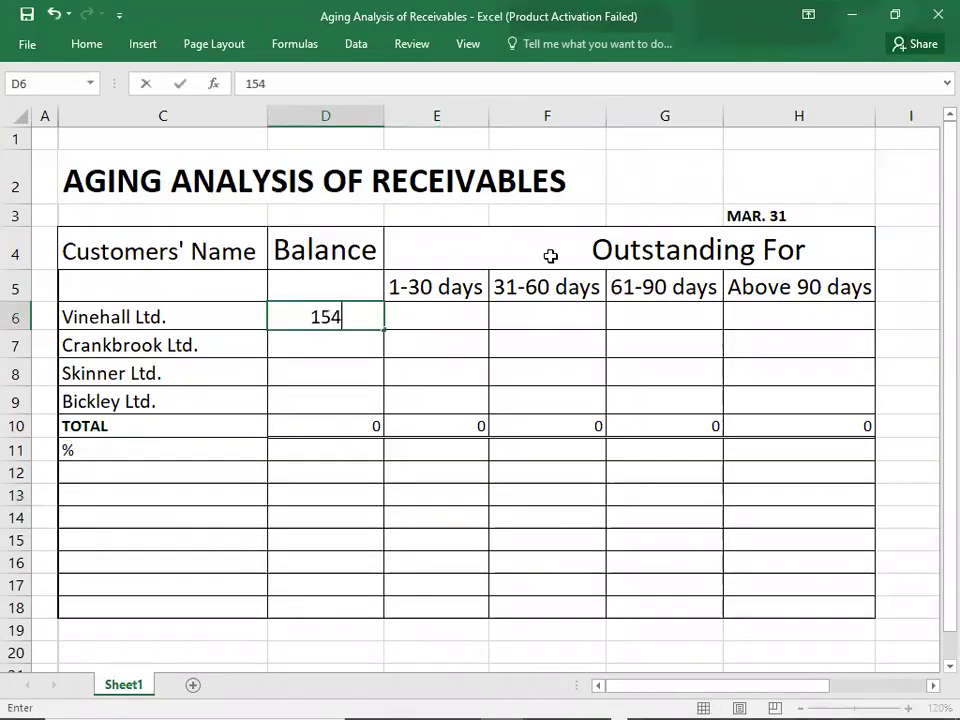
{"action": "key", "text": "Return"}
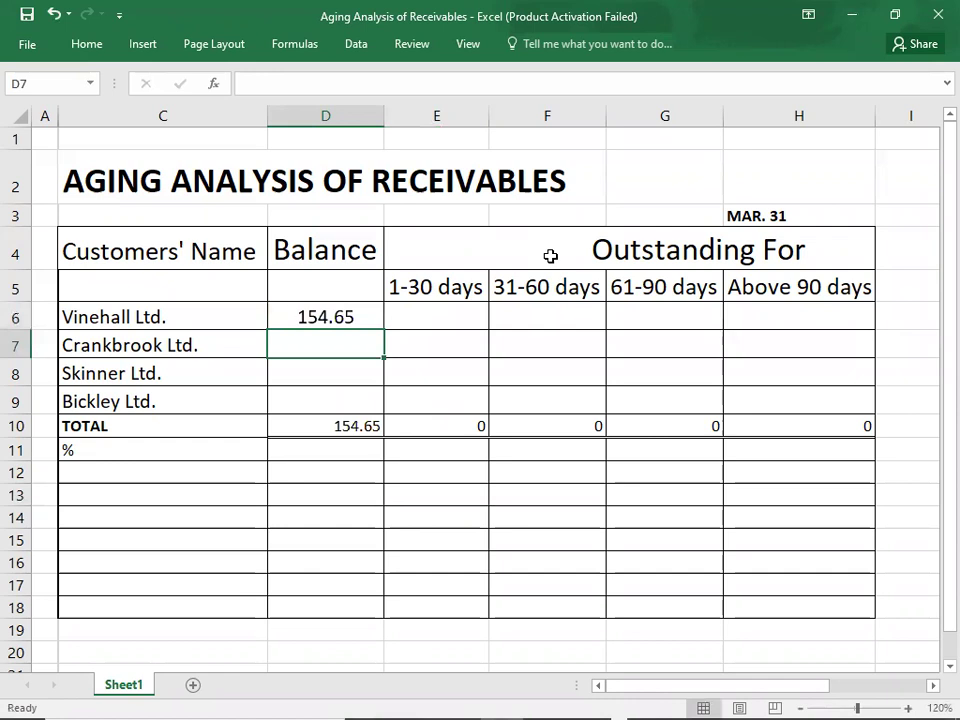
{"action": "key", "text": "Up"}
{"action": "key", "text": "Right"}
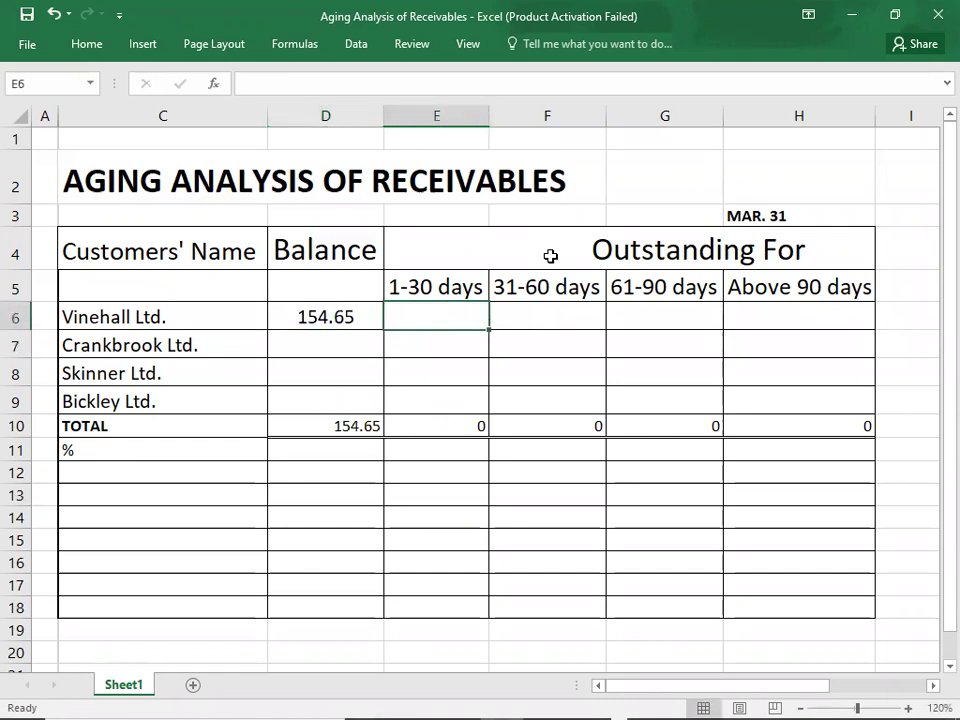
- Switch to the PDF and examine the 28 Jan invoice and 15 Jan cash entries in the Vinehall Ltd account
{"action": "key", "text": "alt+Tab"}
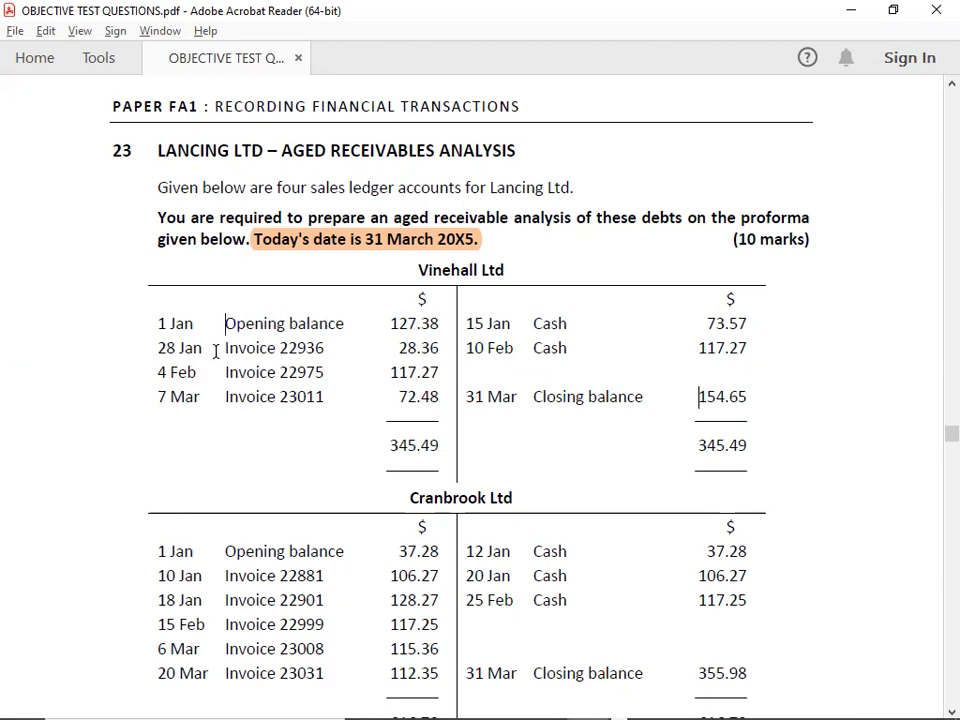
{"action": "left_click", "coordinate": [221, 348]}
{"action": "left_click", "coordinate": [522, 325]}
{"action": "left_click_drag", "start_coordinate": [157, 348], "coordinate": [203, 348]}
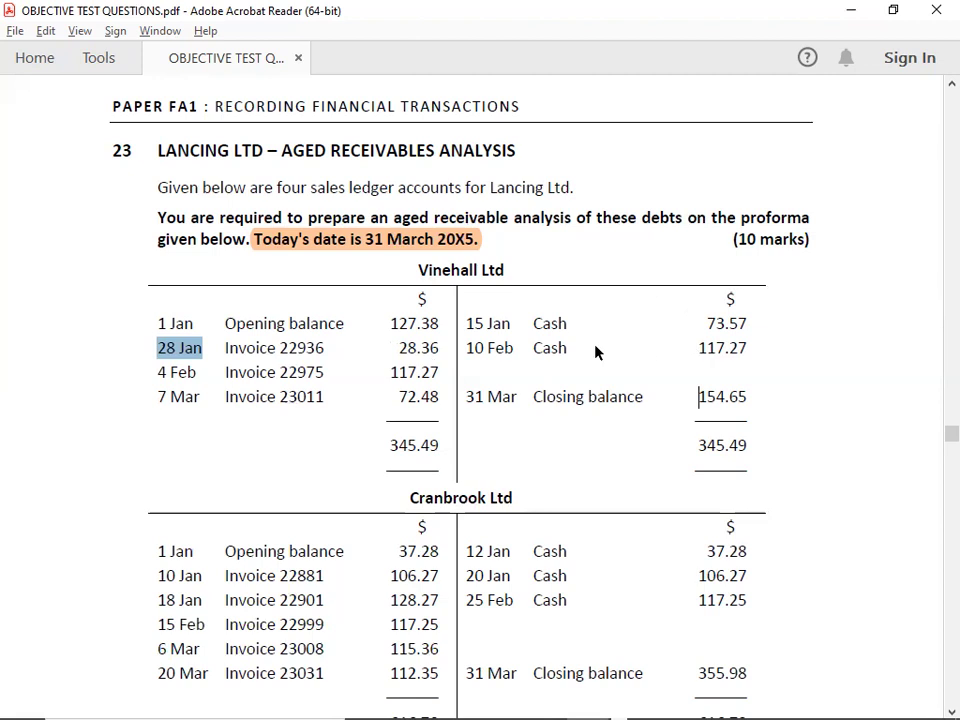
{"action": "key", "text": "Right"}
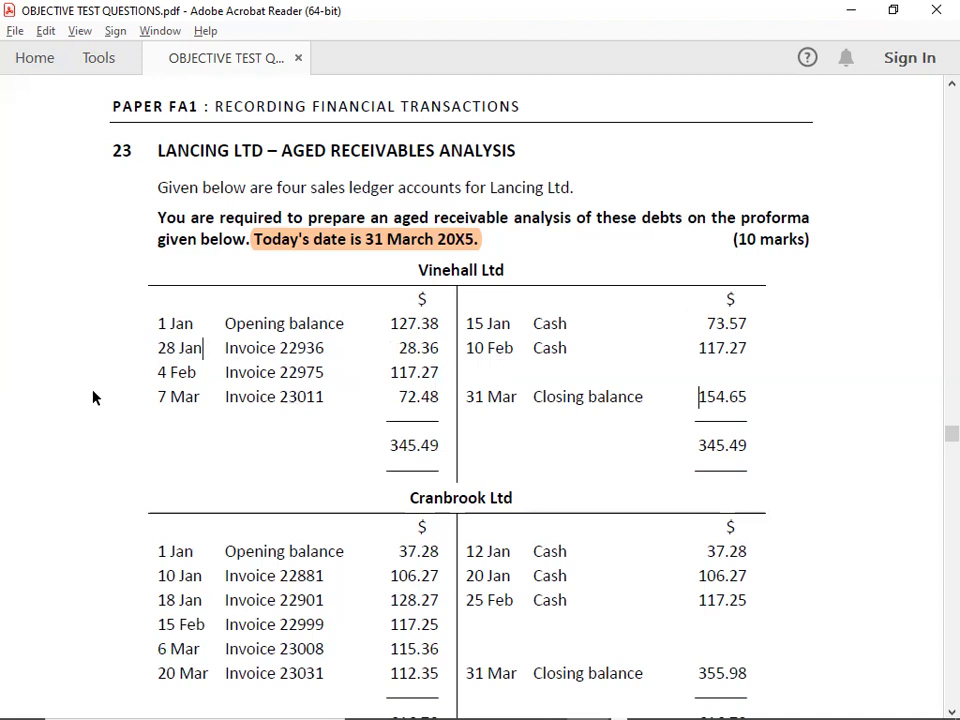
- Highlight the 4 Feb invoice and the matching 10 Feb cash receipt of 117.27 in the Vinehall Ltd account
{"action": "left_click_drag", "start_coordinate": [158, 372], "coordinate": [450, 369]}
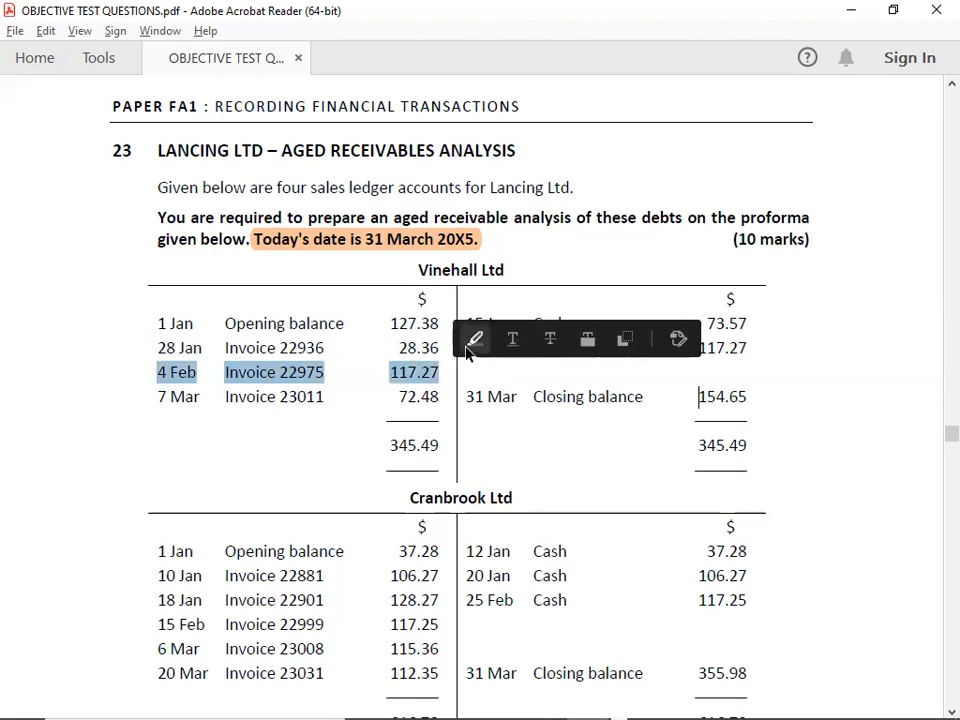
{"action": "left_click", "coordinate": [468, 344]}
{"action": "left_click_drag", "start_coordinate": [468, 346], "coordinate": [694, 343]}
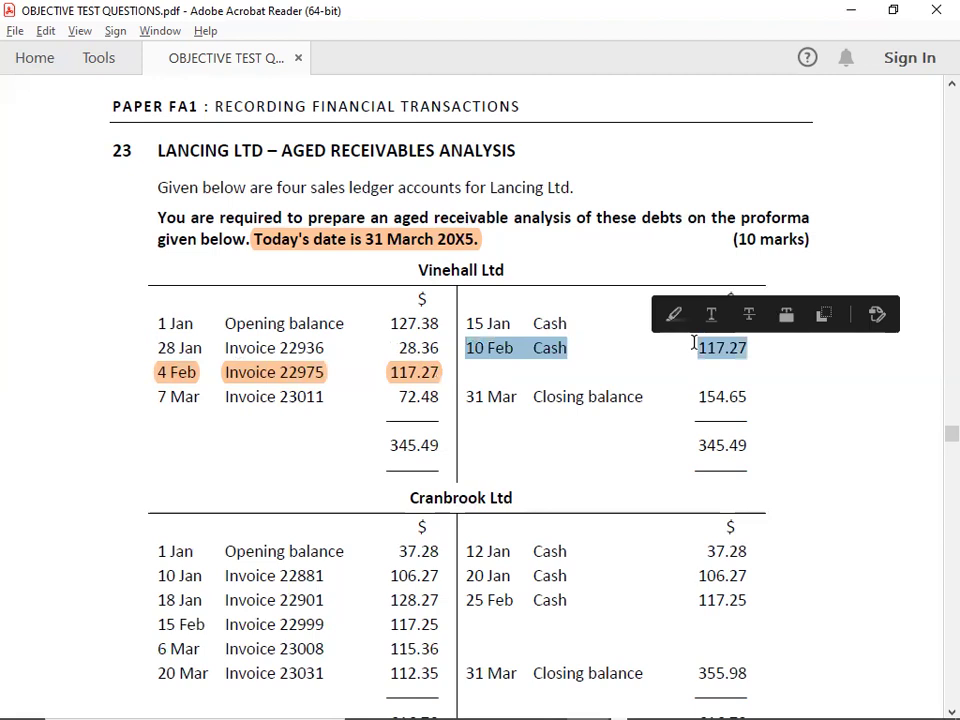
{"action": "left_click", "coordinate": [674, 315]}
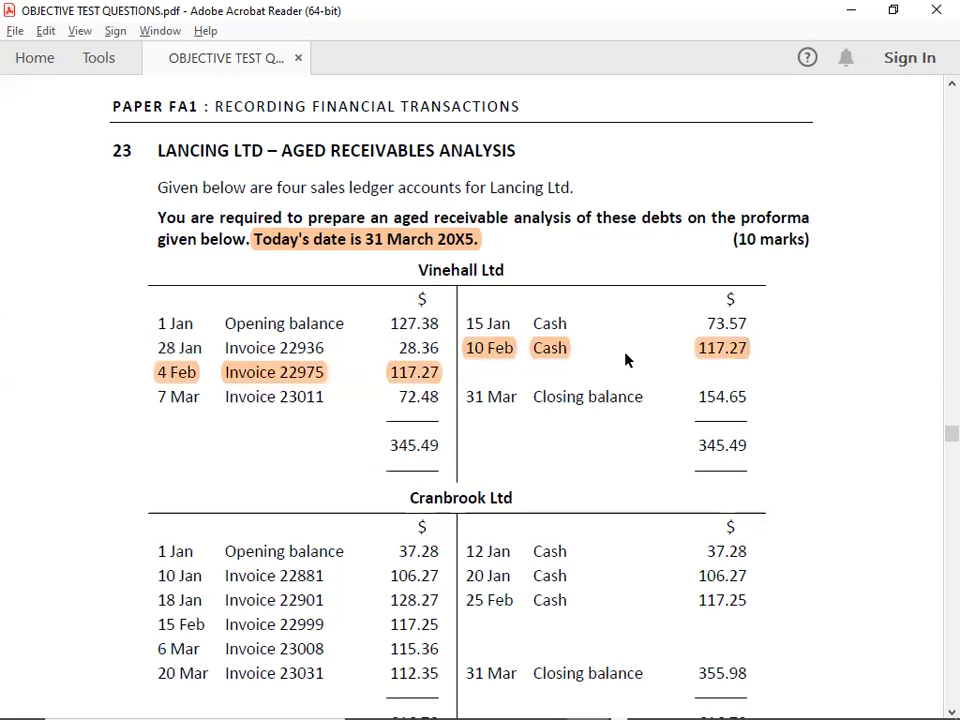
- Examine Vinehall Ltd's 7 March invoice, opening balance, 15 Jan cash and closing balance against the date and aging columns in Excel
{"action": "left_click", "coordinate": [393, 393]}
{"action": "left_click", "coordinate": [704, 323]}
{"action": "left_click", "coordinate": [376, 323]}
{"action": "mouse_move", "coordinate": [317, 669]}
{"action": "key", "text": "alt+Tab"}
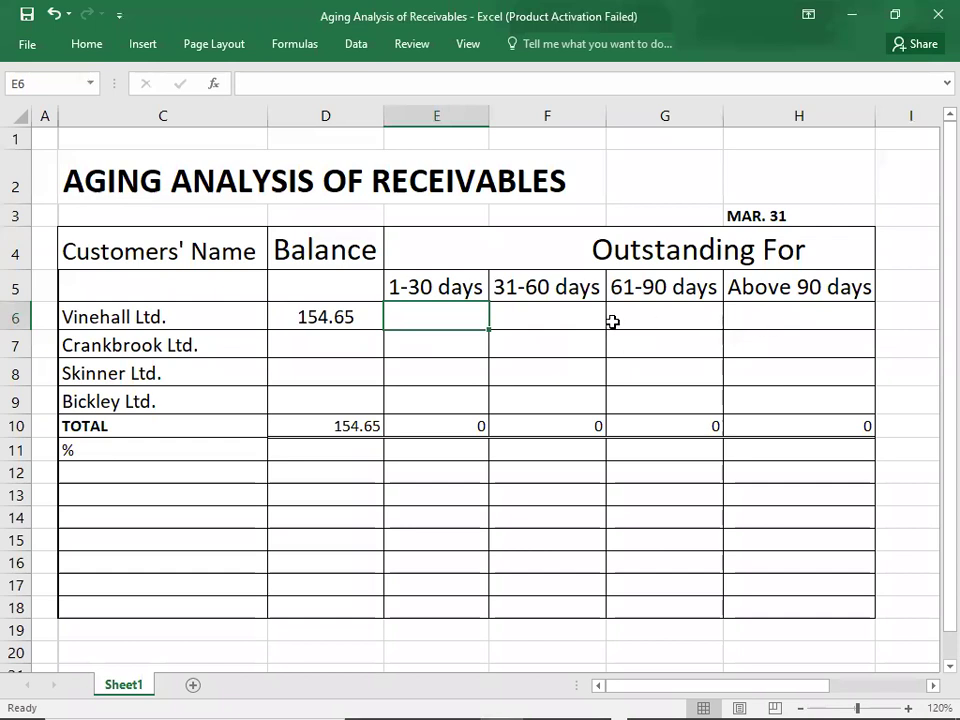
{"action": "left_click", "coordinate": [763, 216]}
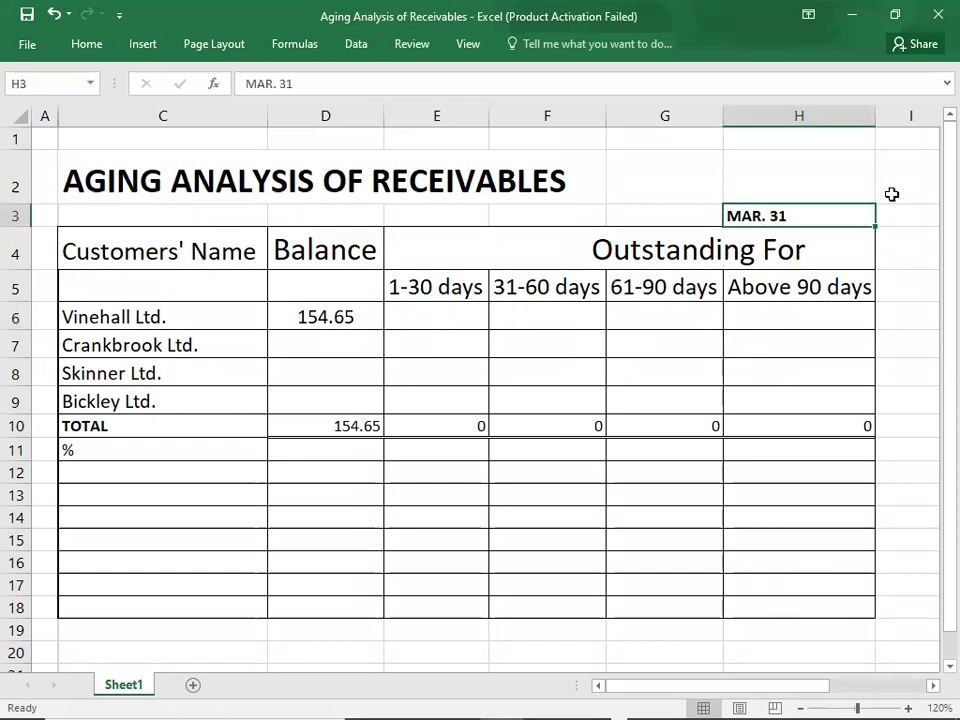
{"action": "key", "text": "alt+Tab"}
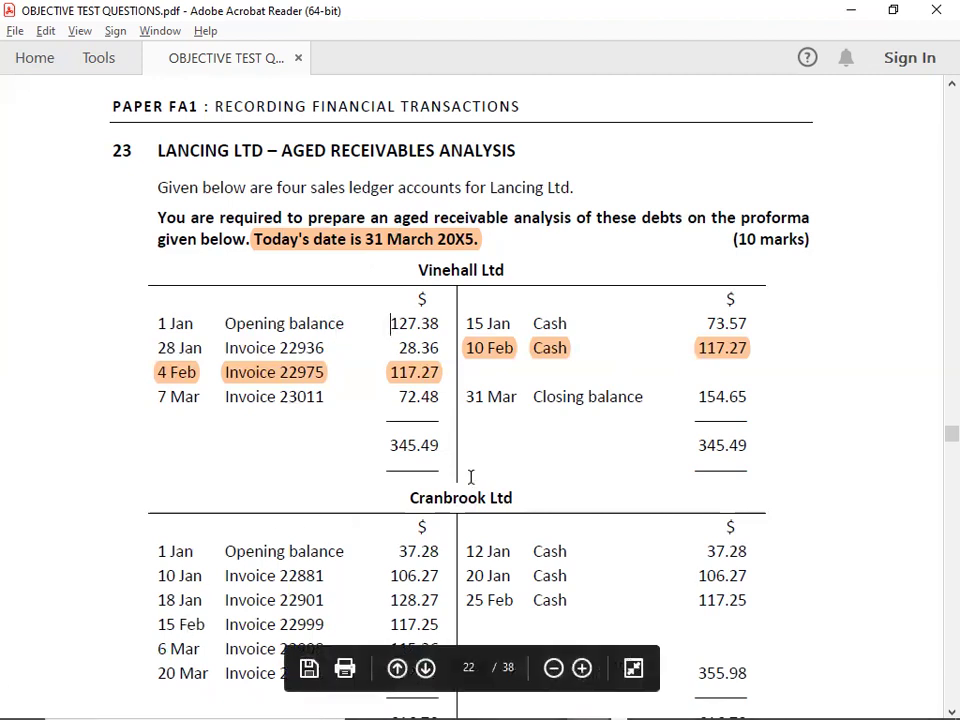
{"action": "left_click", "coordinate": [522, 396]}
{"action": "key", "text": "alt+Tab"}
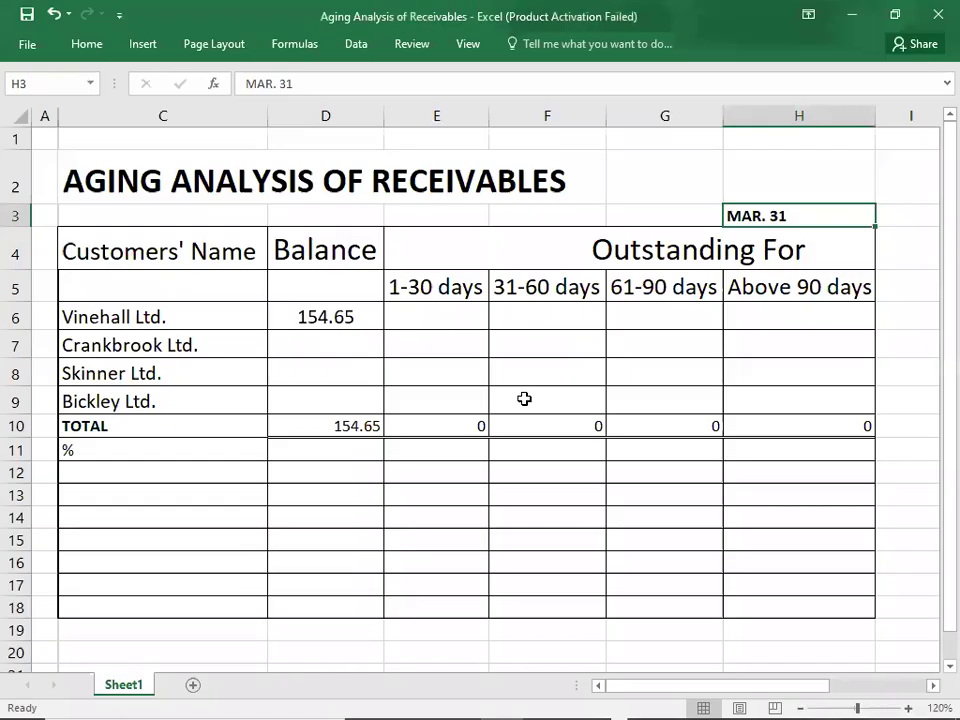
- Enter 53.81 in Vinehall Ltd.'s Above 90 days column
{"action": "left_click", "coordinate": [739, 313]}
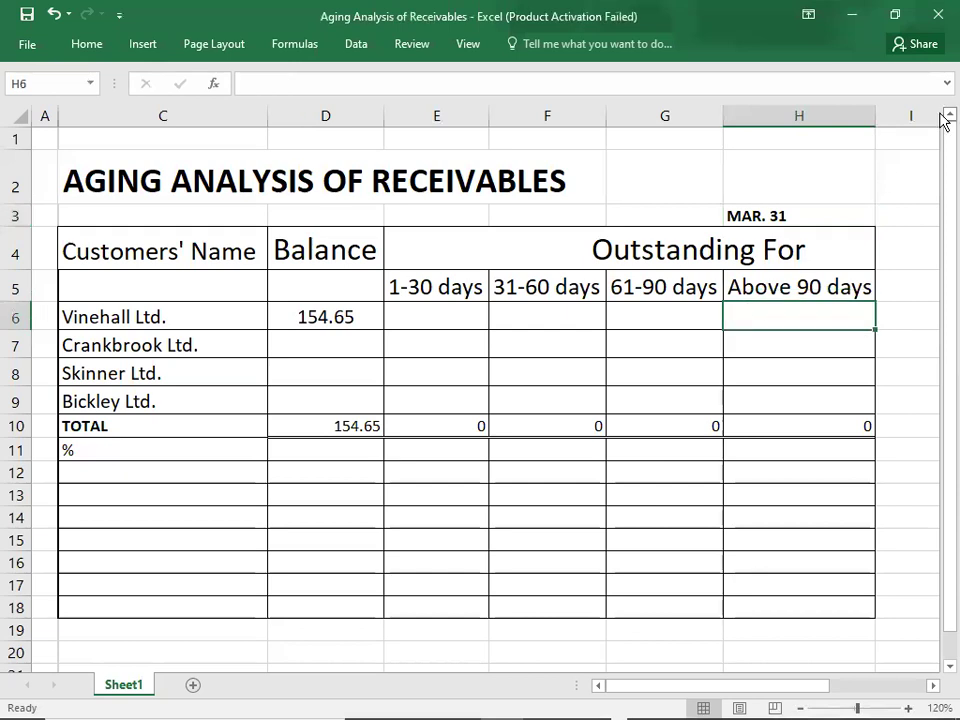
{"action": "type", "text": "5"}
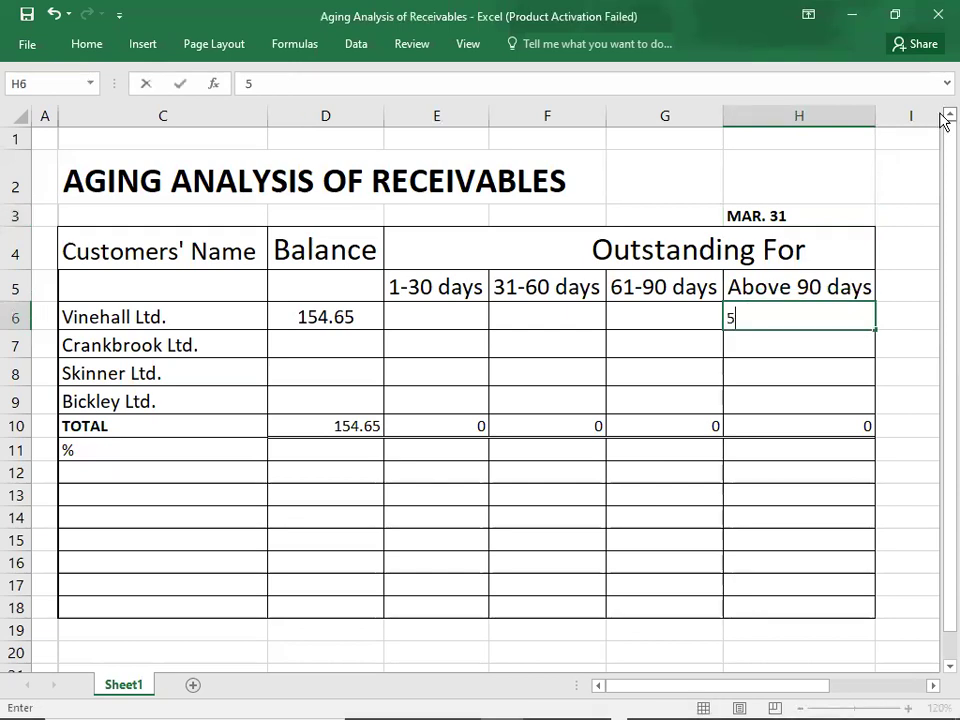
{"action": "type", "text": "3.81"}
{"action": "key", "text": "Return"}
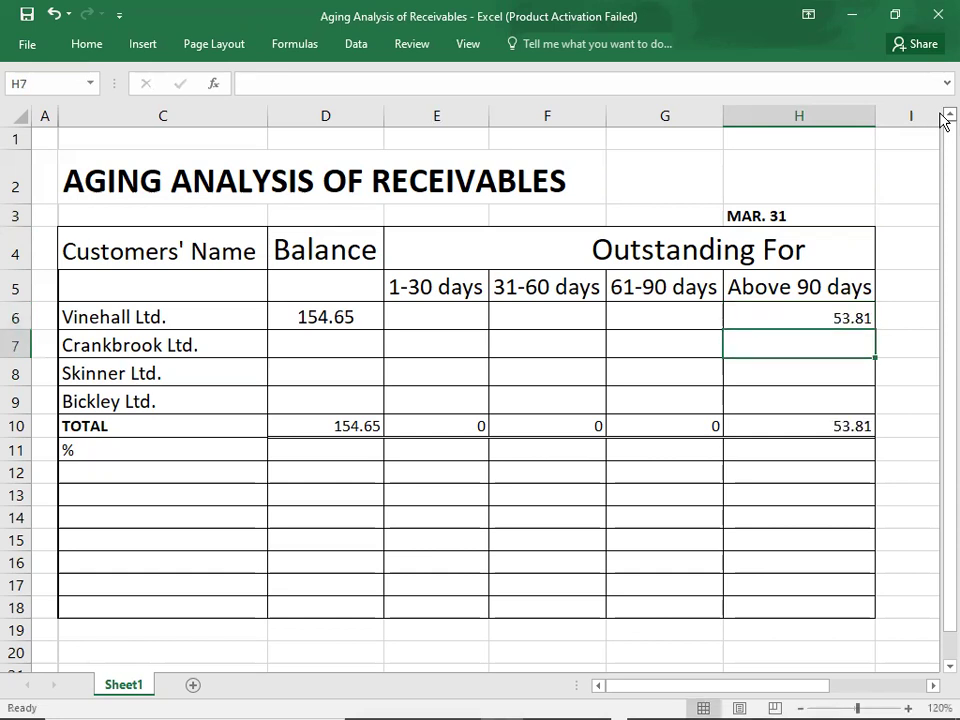
- Check the 28 Jan invoice in the PDF and enter 28.36 in Vinehall Ltd.'s 61-90 days column in Excel
{"action": "key", "text": "alt+Tab"}
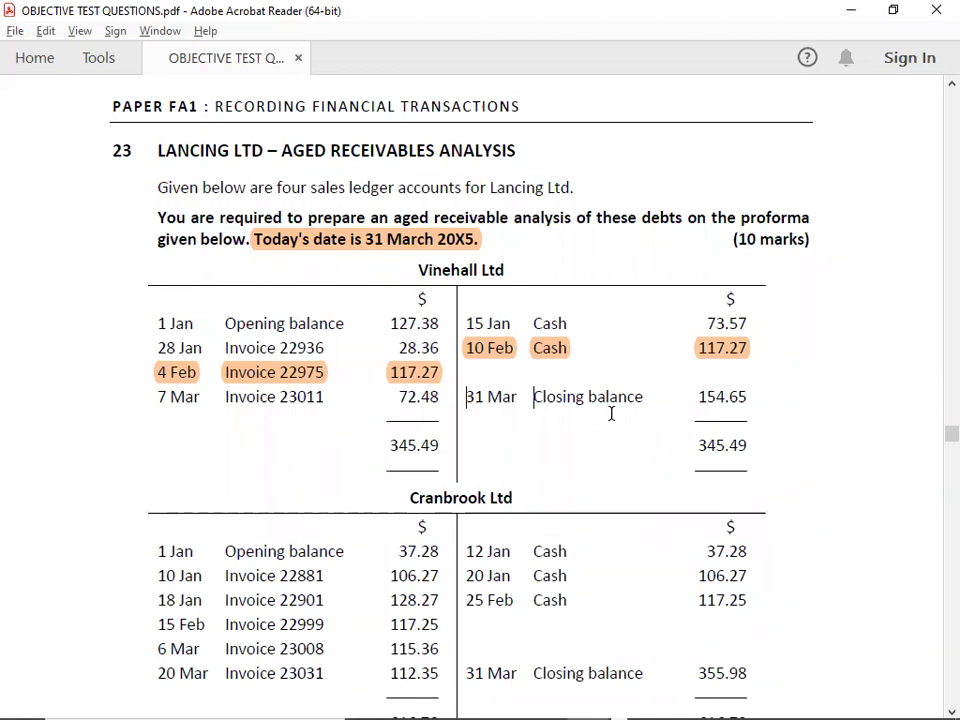
{"action": "key", "text": "alt+Tab"}
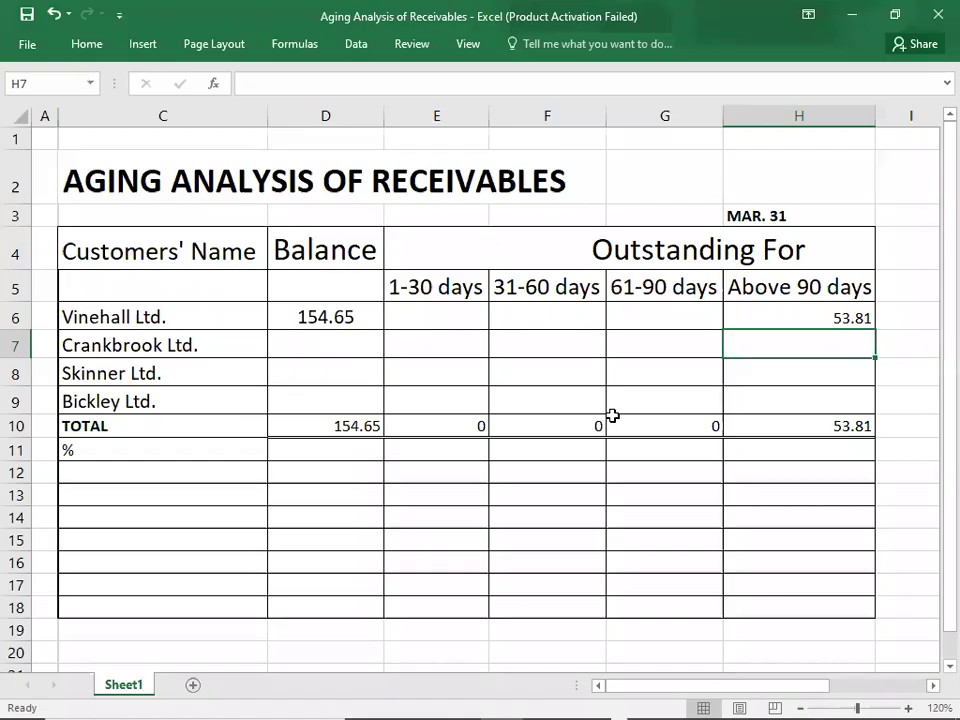
{"action": "left_click", "coordinate": [651, 317]}
{"action": "type", "text": "28."}
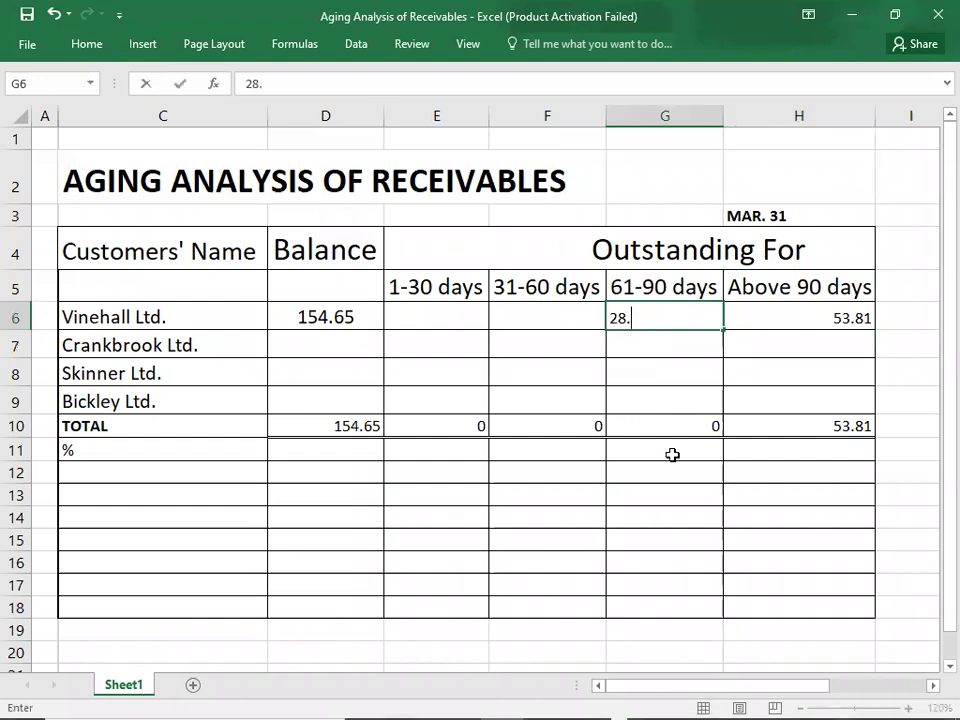
{"action": "key", "text": "alt+Tab"}
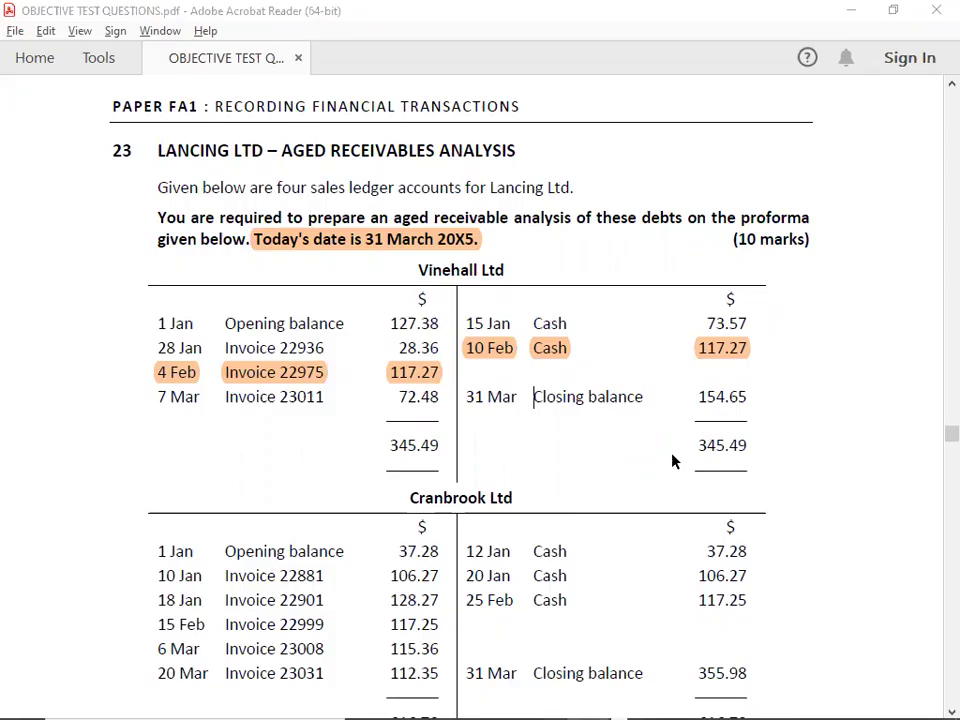
{"action": "key", "text": "alt+Tab"}
{"action": "type", "text": "36"}
{"action": "key", "text": "Left"}
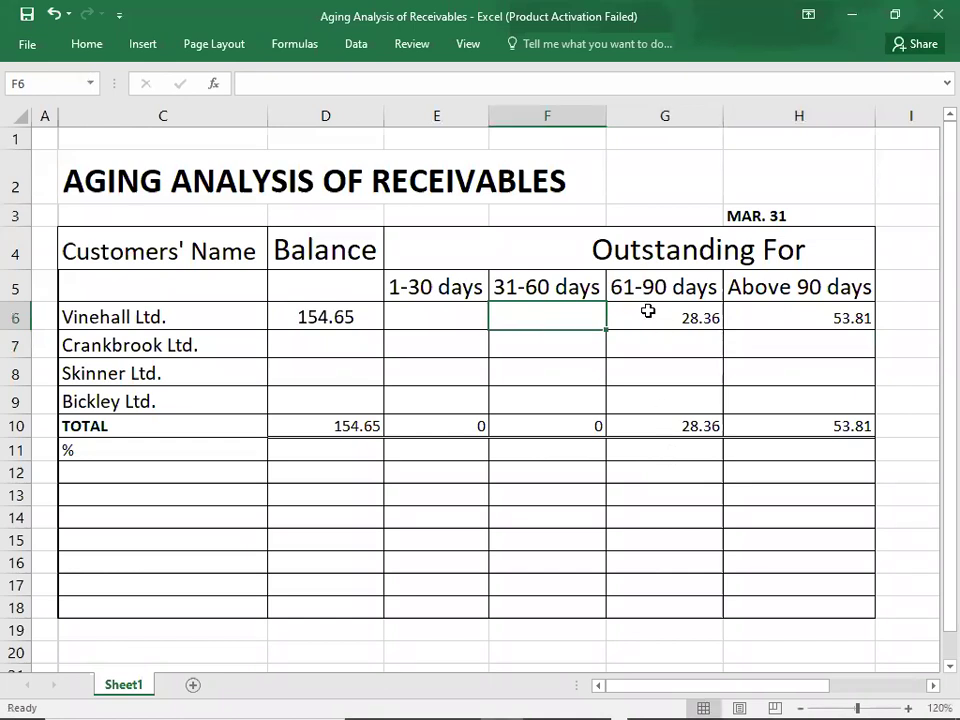
- Check Vinehall Ltd's 7 March invoice in the PDF, then enter 72.48 for 1-30 days and a dash for 31-60 days in Excel
{"action": "key", "text": "alt+Tab"}
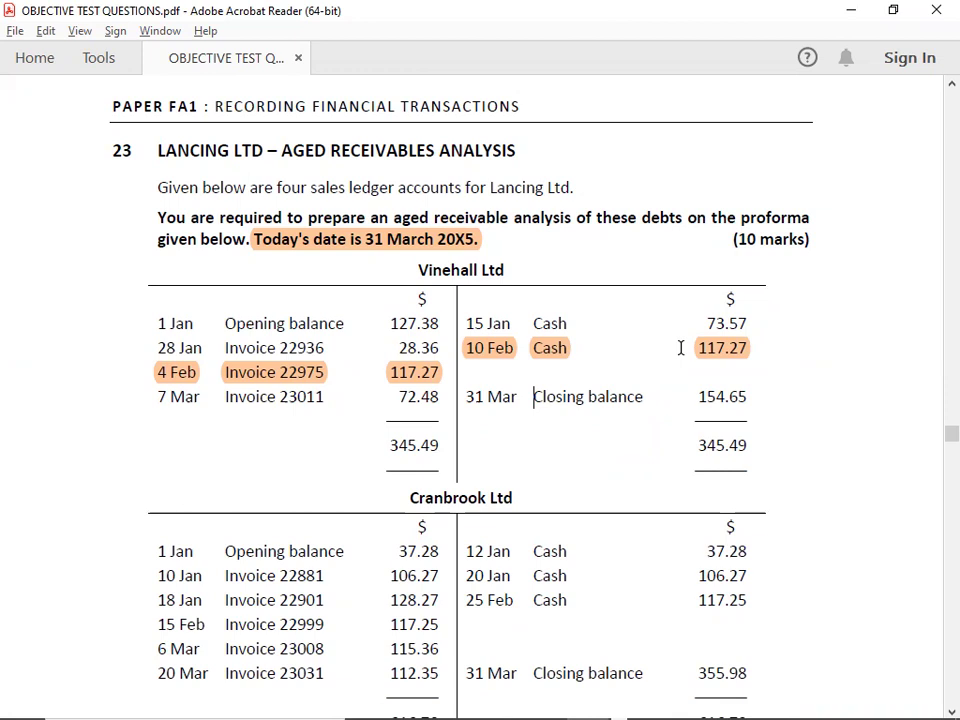
{"action": "left_click", "coordinate": [388, 395]}
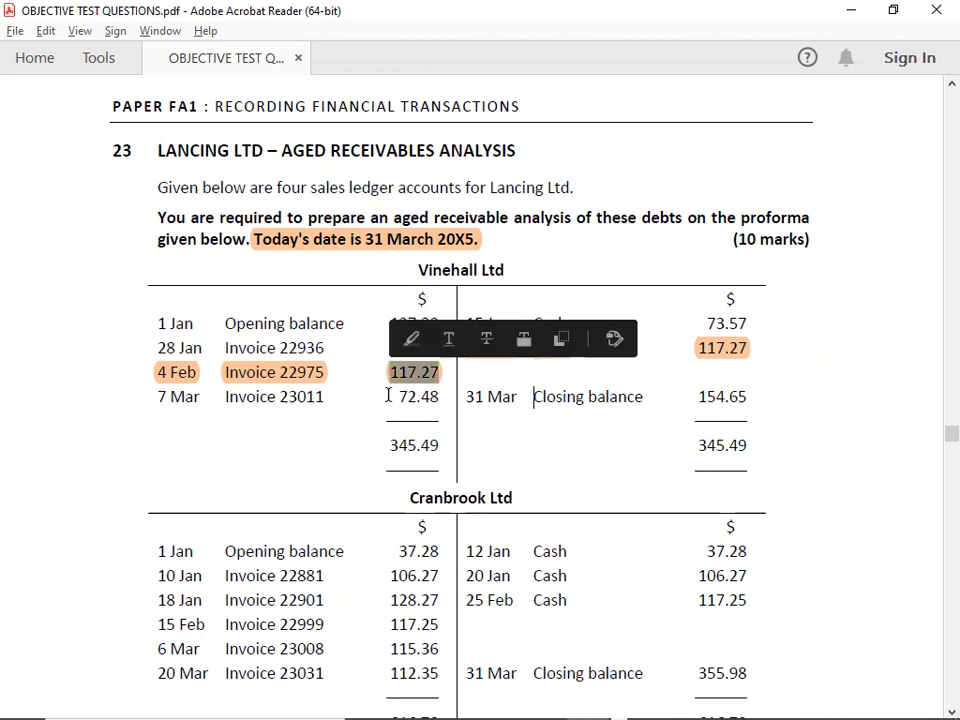
{"action": "left_click", "coordinate": [394, 394]}
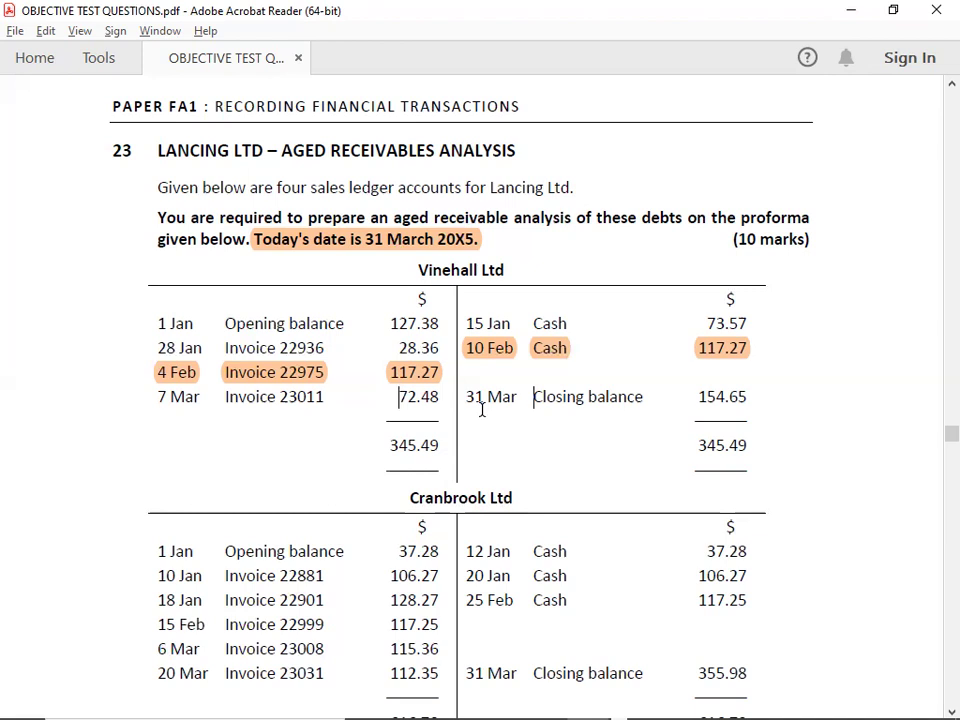
{"action": "key", "text": "alt+Tab"}
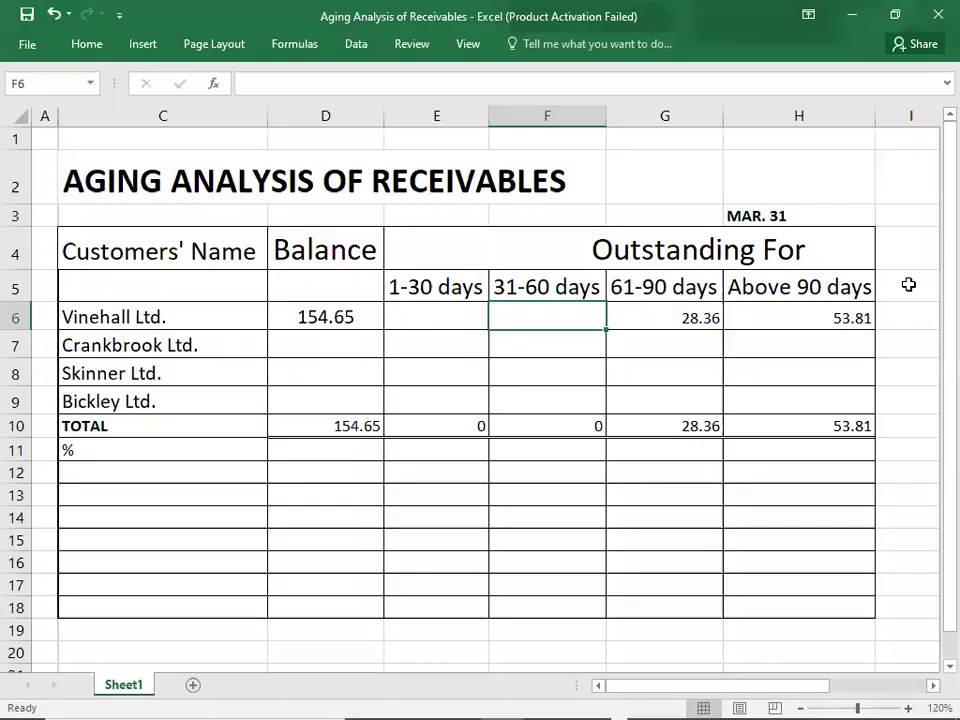
{"action": "left_click", "coordinate": [436, 305]}
{"action": "key", "text": "alt+Tab"}
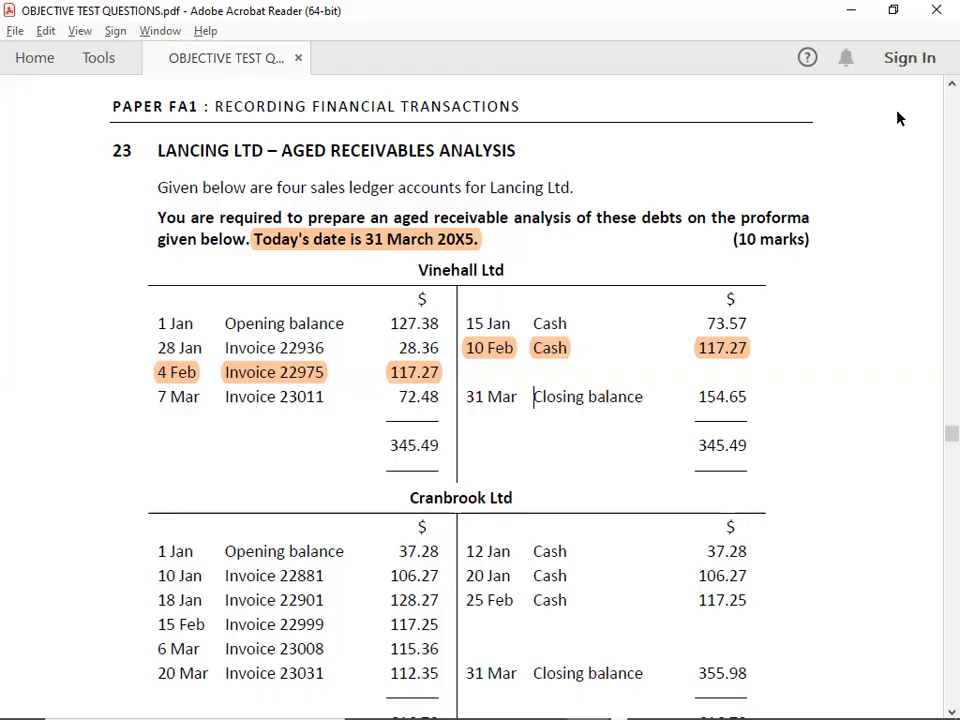
{"action": "key", "text": "alt+Tab"}
{"action": "type", "text": "72.48"}
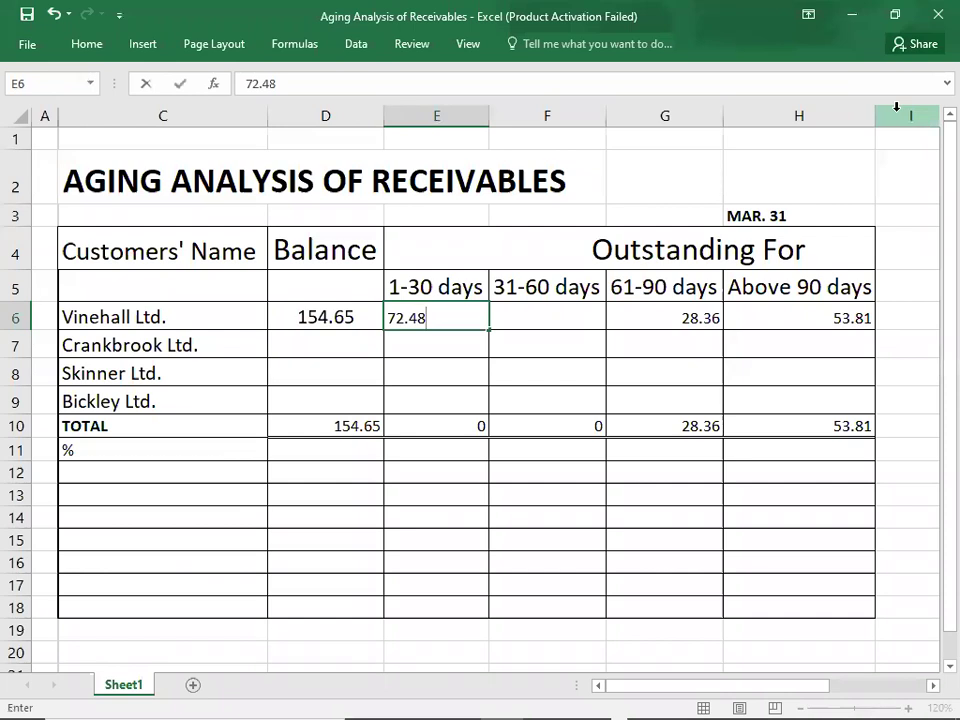
{"action": "key", "text": "Tab"}
{"action": "type", "text": "-"}
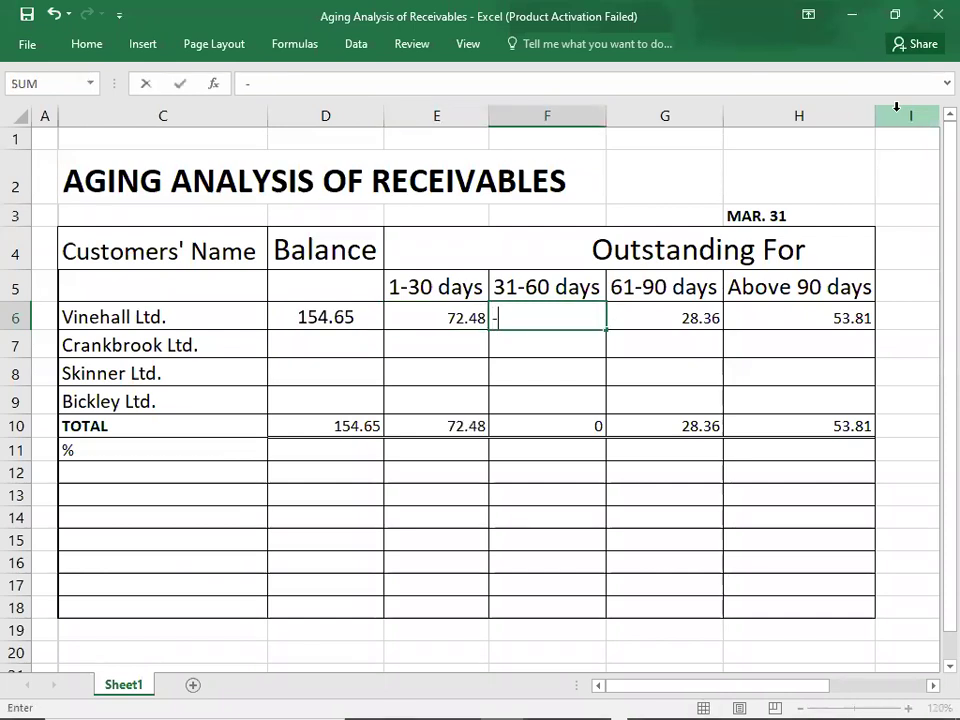
{"action": "key", "text": "Return"}
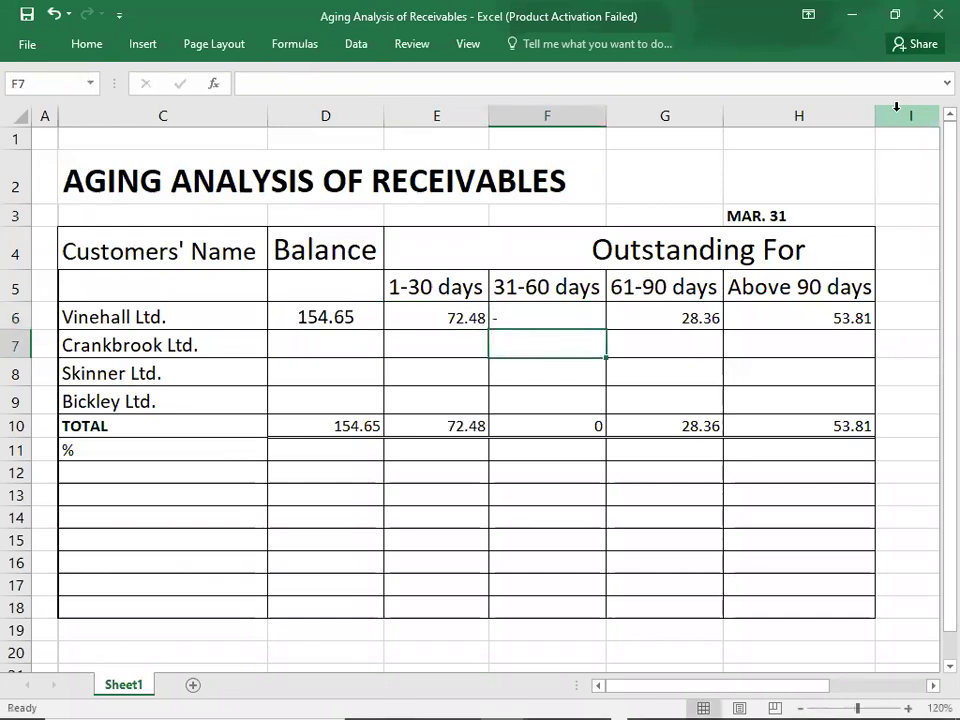
- Compare the sum of Vinehall Ltd.'s four aging amounts with its figure in the Balance column
{"action": "left_click", "coordinate": [316, 316]}
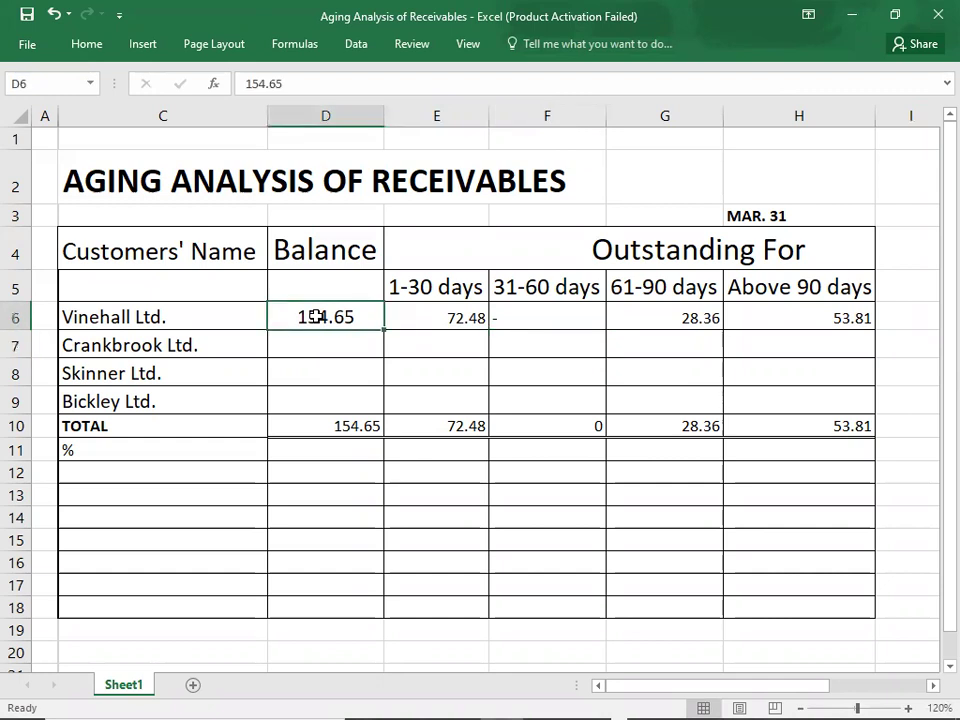
{"action": "key", "text": "Right"}
{"action": "key", "text": "shift+Right"}
{"action": "key", "text": "shift+Right"}
{"action": "key", "text": "shift+Right"}
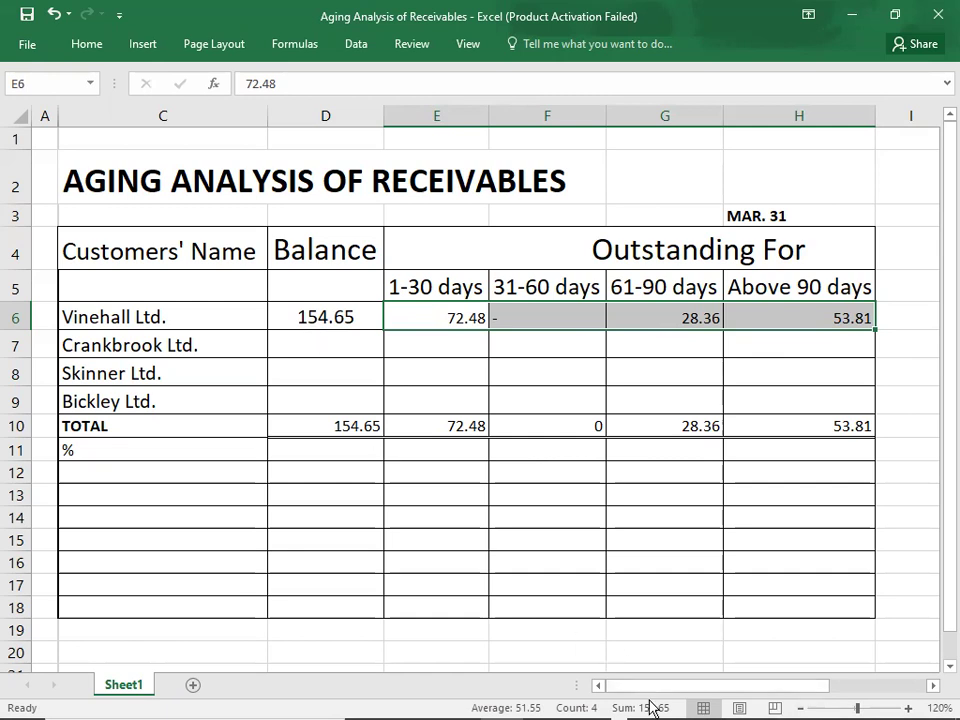
{"action": "left_click", "coordinate": [287, 317]}
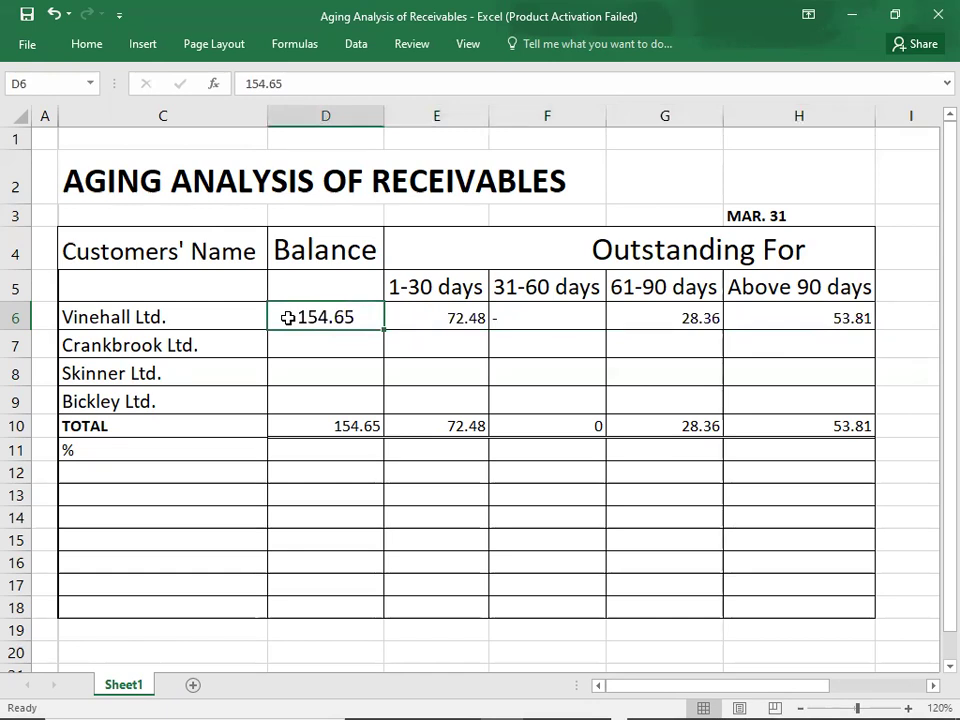
- Look up Cranbrook Ltd's closing balance in the PDF and enter 355.98 in Crankbrook Ltd.'s Balance cell in Excel
{"action": "key", "text": "Return"}
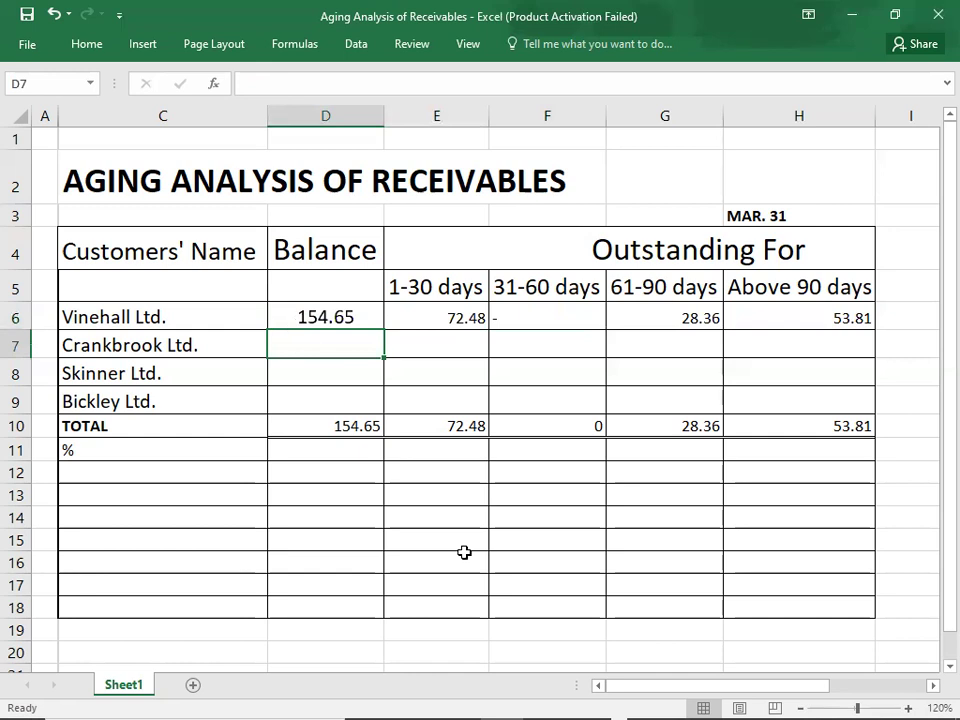
{"action": "key", "text": "alt+Tab"}
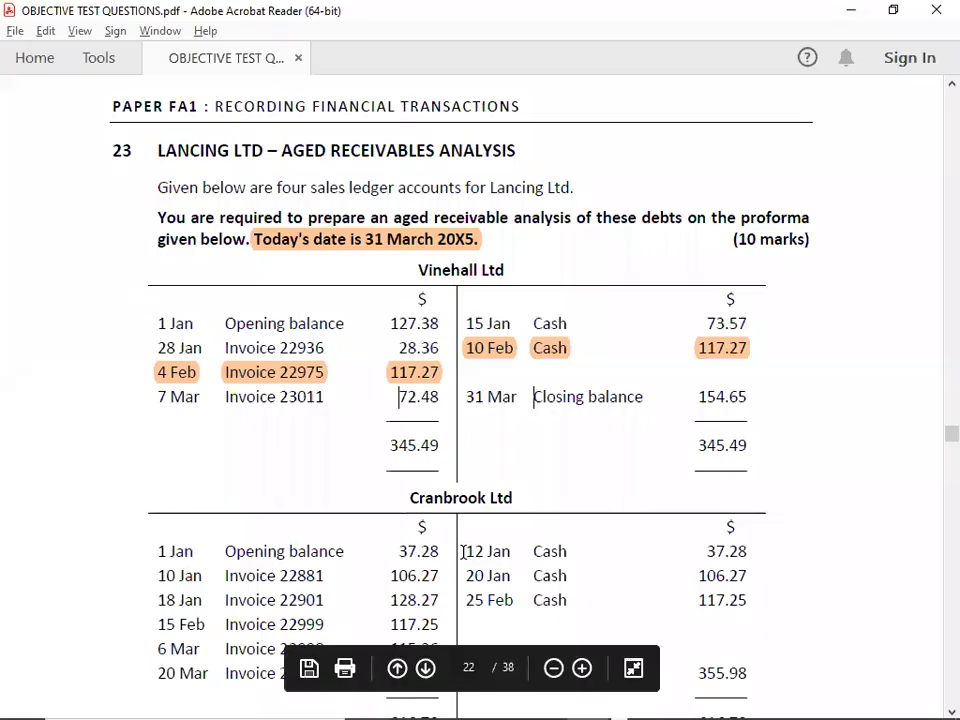
{"action": "left_click_drag", "start_coordinate": [945, 440], "coordinate": [944, 441]}
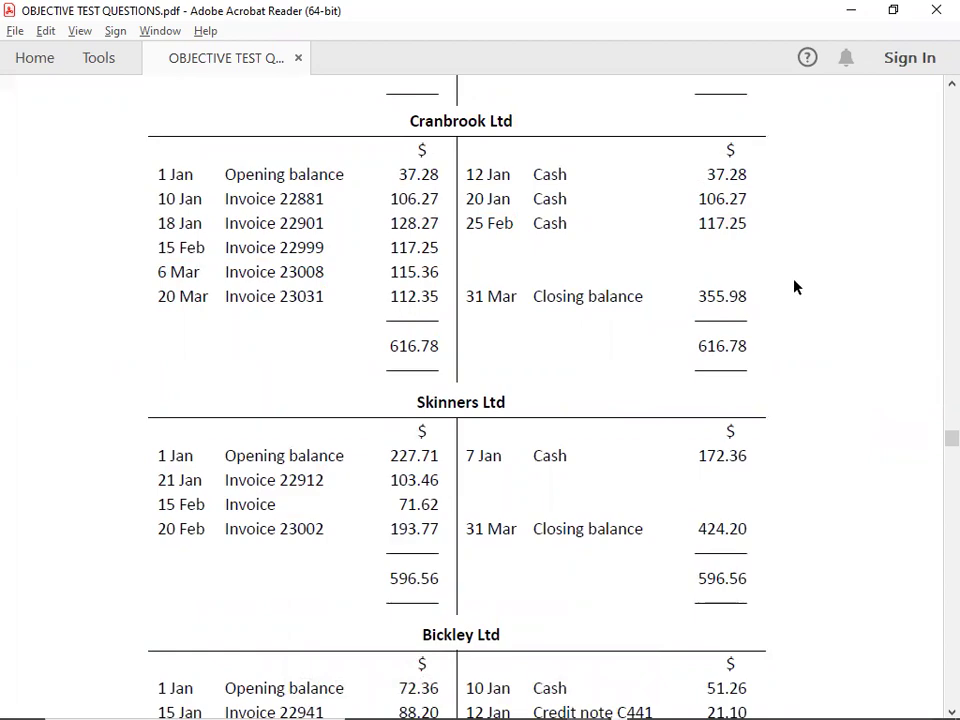
{"action": "key", "text": "alt+Tab"}
{"action": "type", "text": "355.98"}
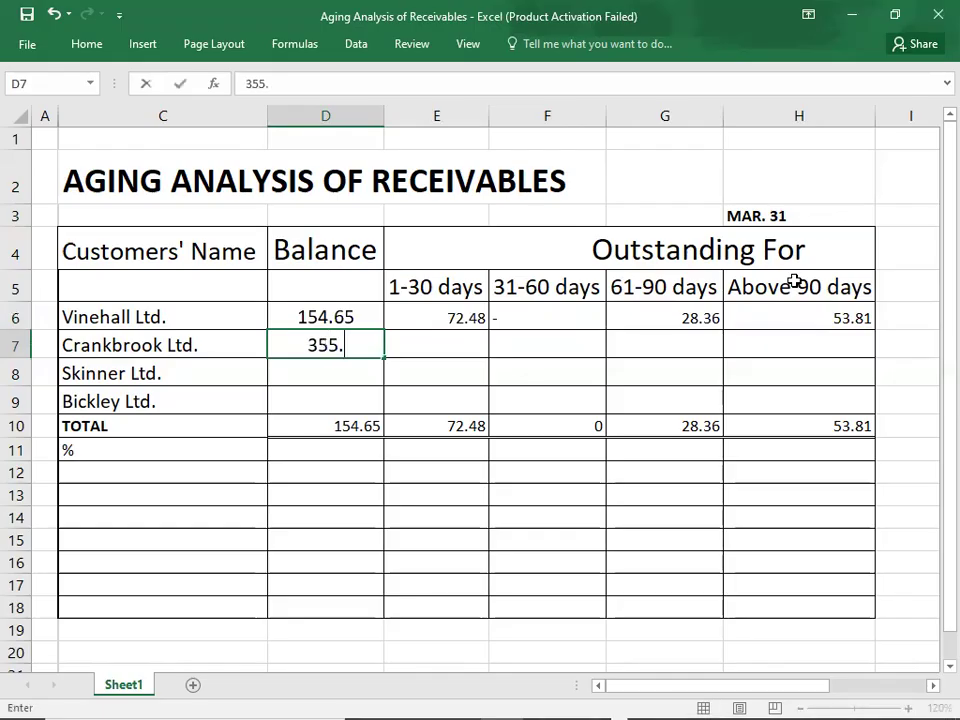
{"action": "key", "text": "Tab"}
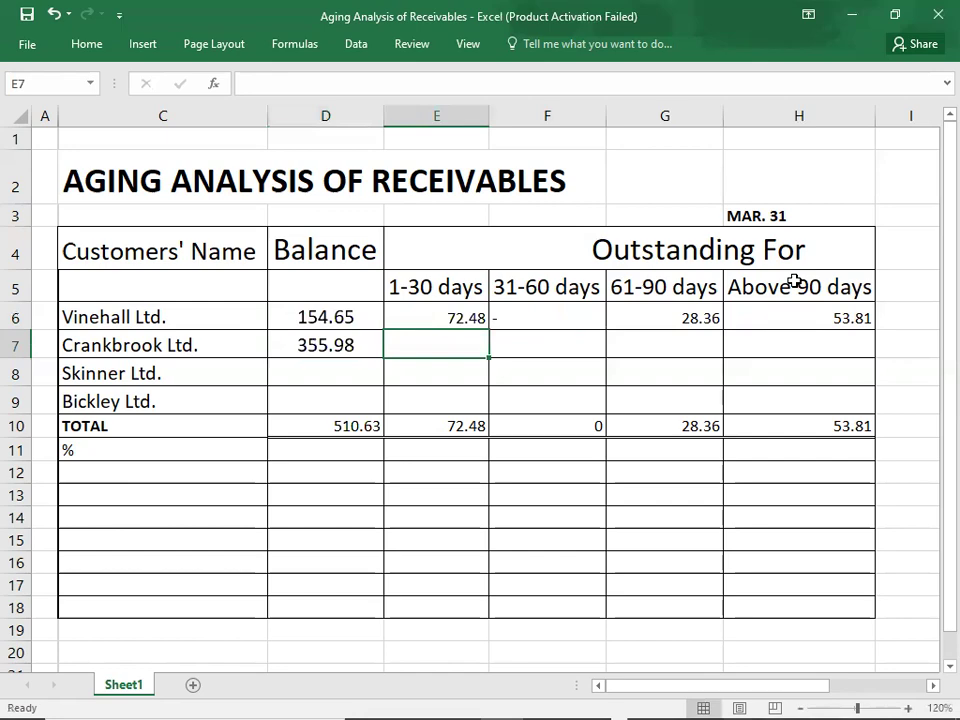
- Switch to the PDF and highlight Cranbrook Ltd's opening balance and the matching 12 Jan cash receipt of 37.28
{"action": "key", "text": "alt+Tab"}
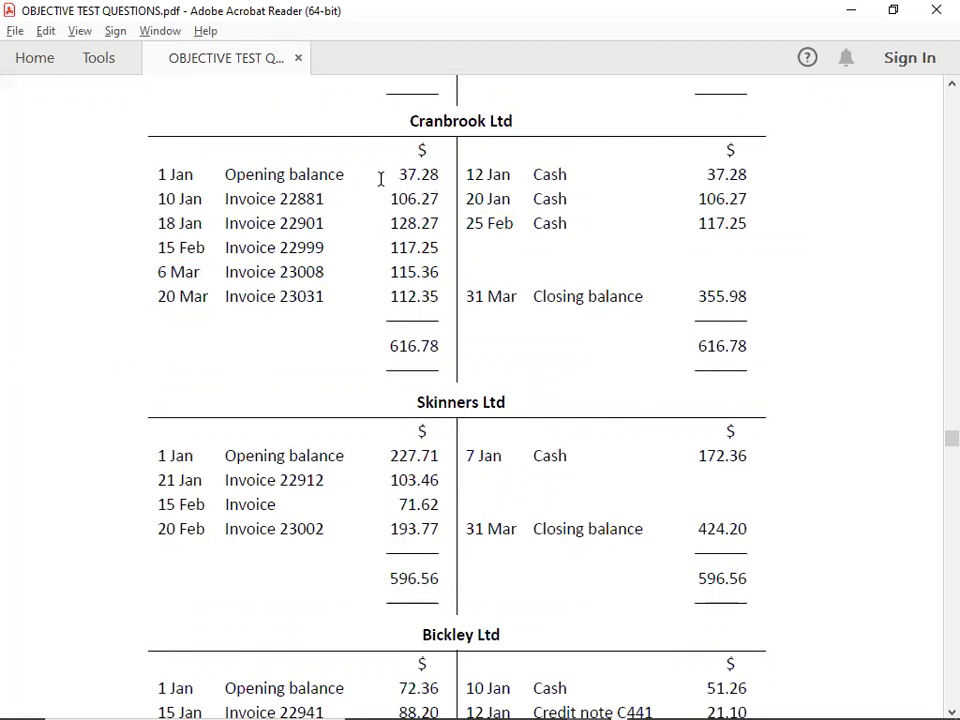
{"action": "left_click_drag", "start_coordinate": [159, 174], "coordinate": [752, 178]}
{"action": "left_click", "coordinate": [468, 143]}
{"action": "left_click", "coordinate": [719, 142]}
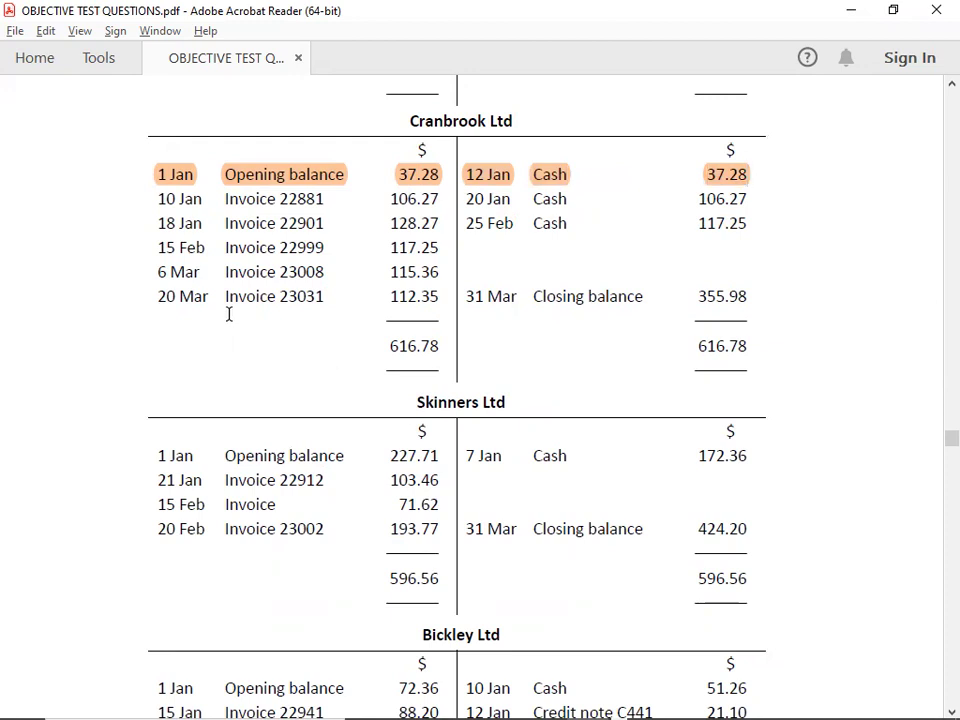
- Highlight Cranbrook Ltd's 10 Jan invoice and the matching 20 Jan cash receipt of 106.27
{"action": "mouse_move", "coordinate": [157, 199]}
{"action": "left_mouse_down"}
{"action": "mouse_move", "coordinate": [437, 199]}
{"action": "mouse_move", "coordinate": [430, 203]}
{"action": "left_mouse_up"}
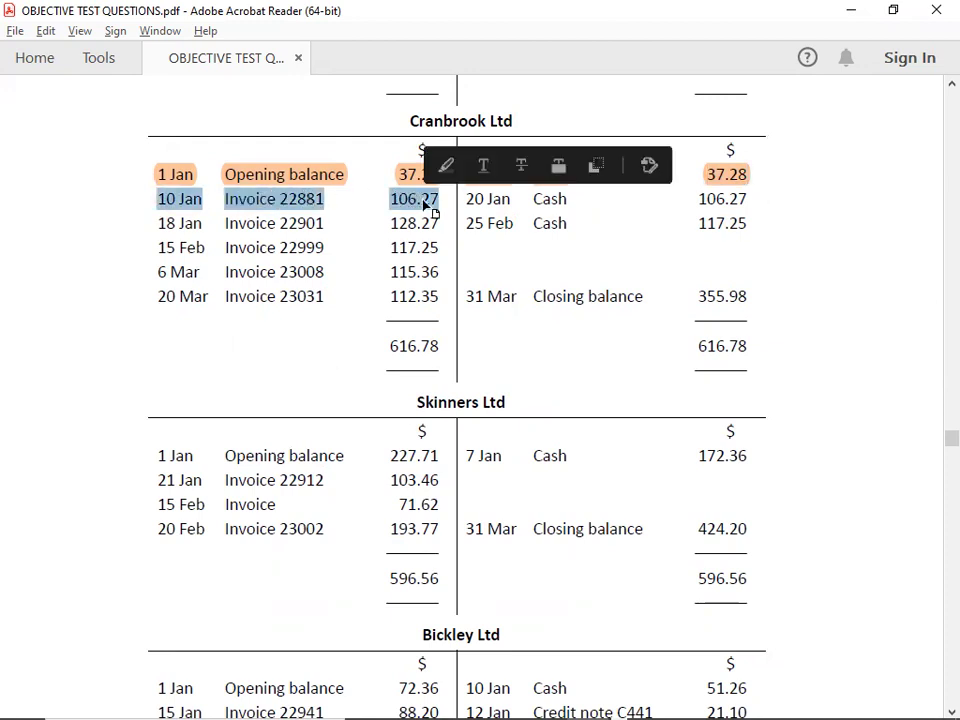
{"action": "left_click_drag", "start_coordinate": [469, 197], "coordinate": [747, 199]}
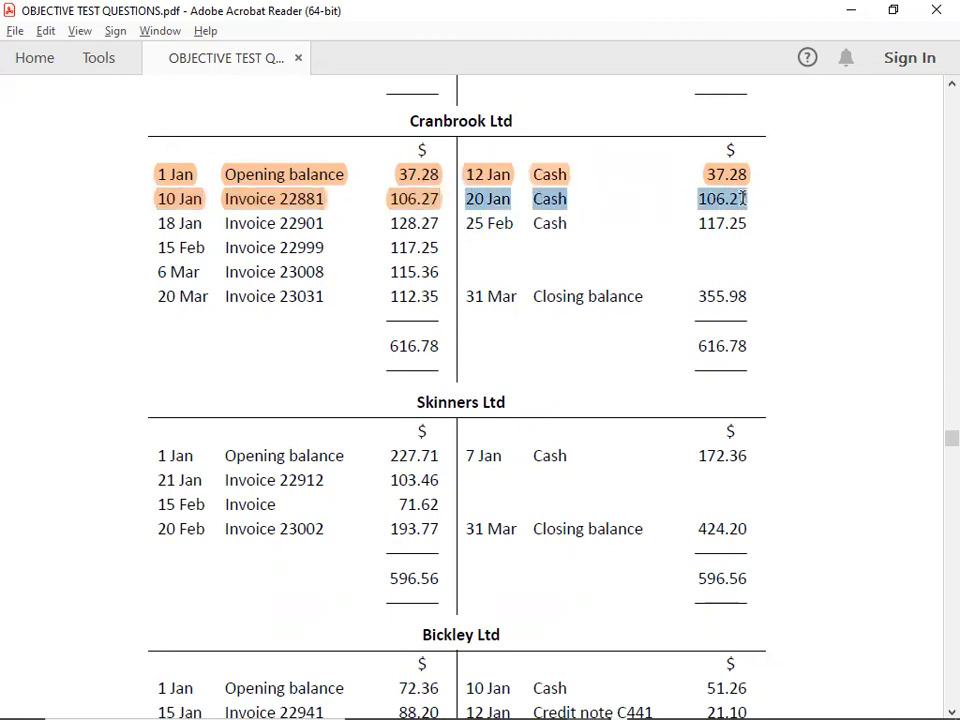
{"action": "left_click", "coordinate": [718, 166]}
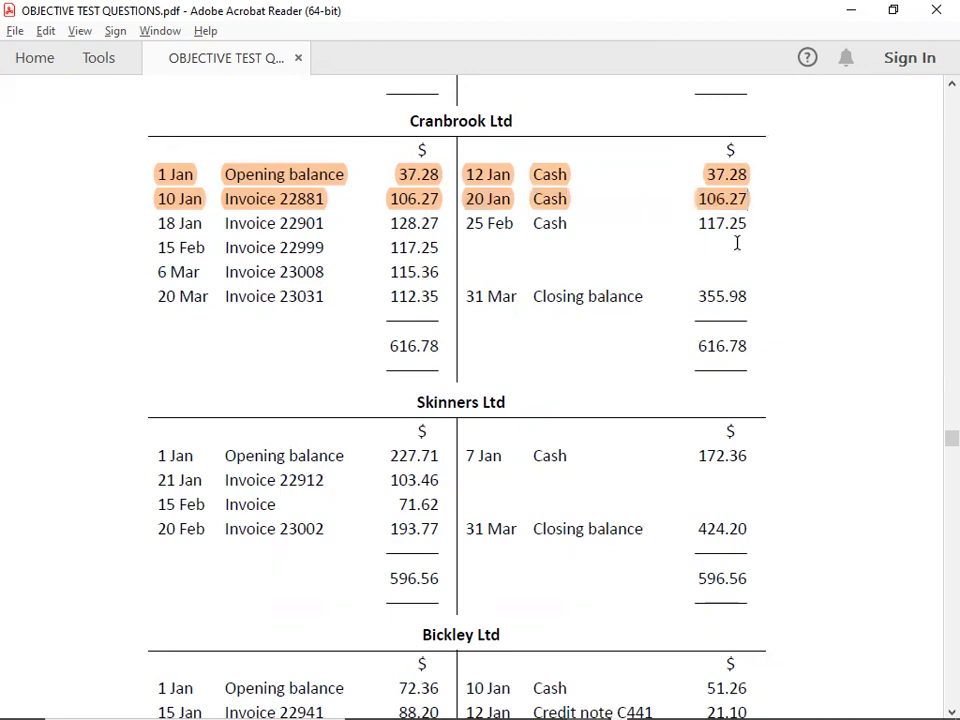
- Highlight Cranbrook Ltd's 15 Feb invoice and the matching 25 Feb cash receipt of 117.25
{"action": "left_click_drag", "start_coordinate": [160, 250], "coordinate": [445, 257]}
{"action": "left_click", "coordinate": [463, 214]}
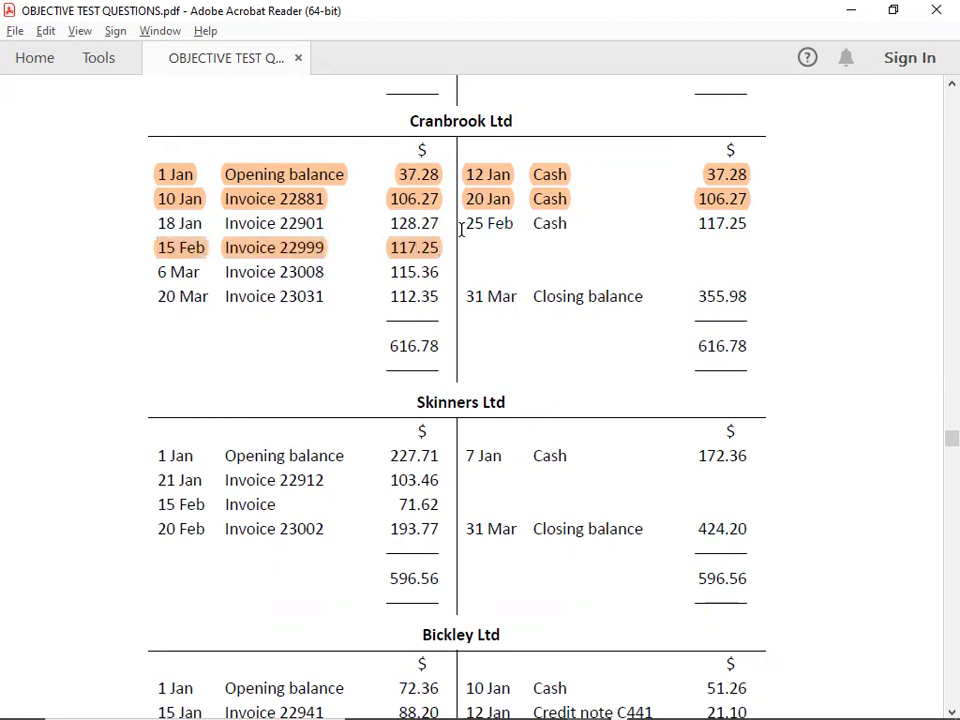
{"action": "left_click_drag", "start_coordinate": [469, 224], "coordinate": [692, 238]}
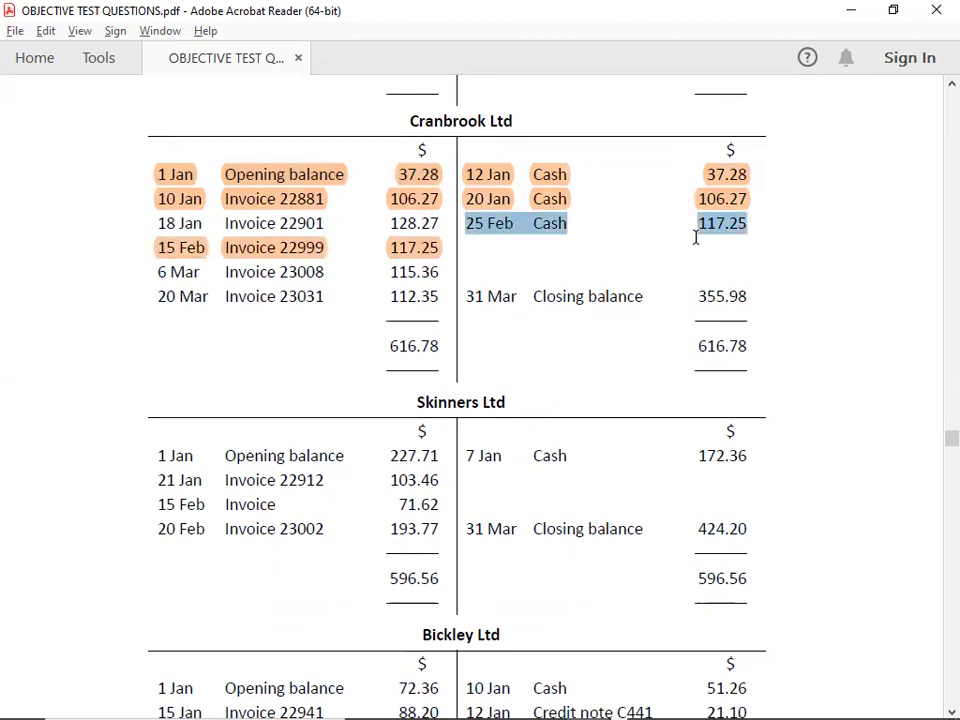
{"action": "left_click", "coordinate": [717, 191]}
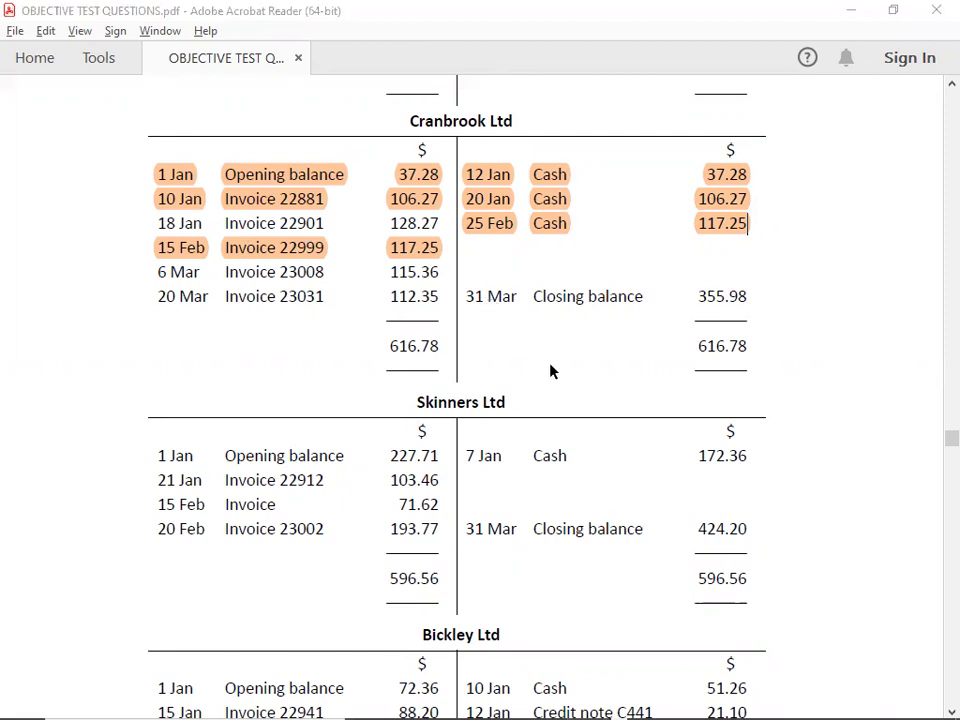
- Switch to Excel and enter Cranbrook's unpaid 18 Jan invoice of 128.27 from the PDF in Crankbrook Ltd.'s 61-90 days cell
{"action": "key", "text": "alt+Tab"}
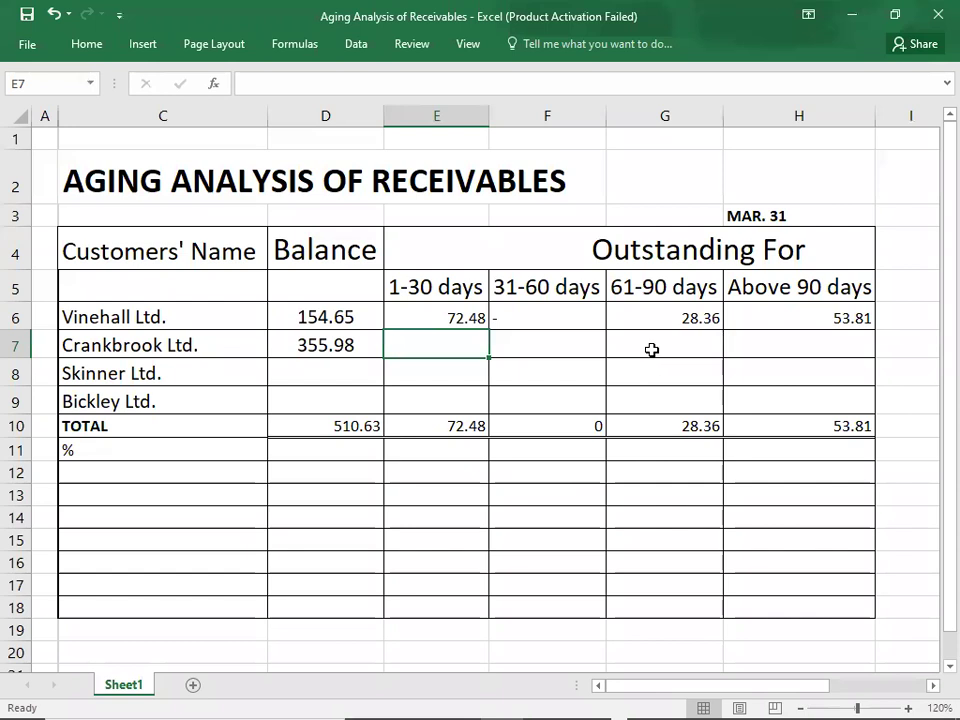
{"action": "left_click", "coordinate": [655, 345]}
{"action": "type", "text": "128."}
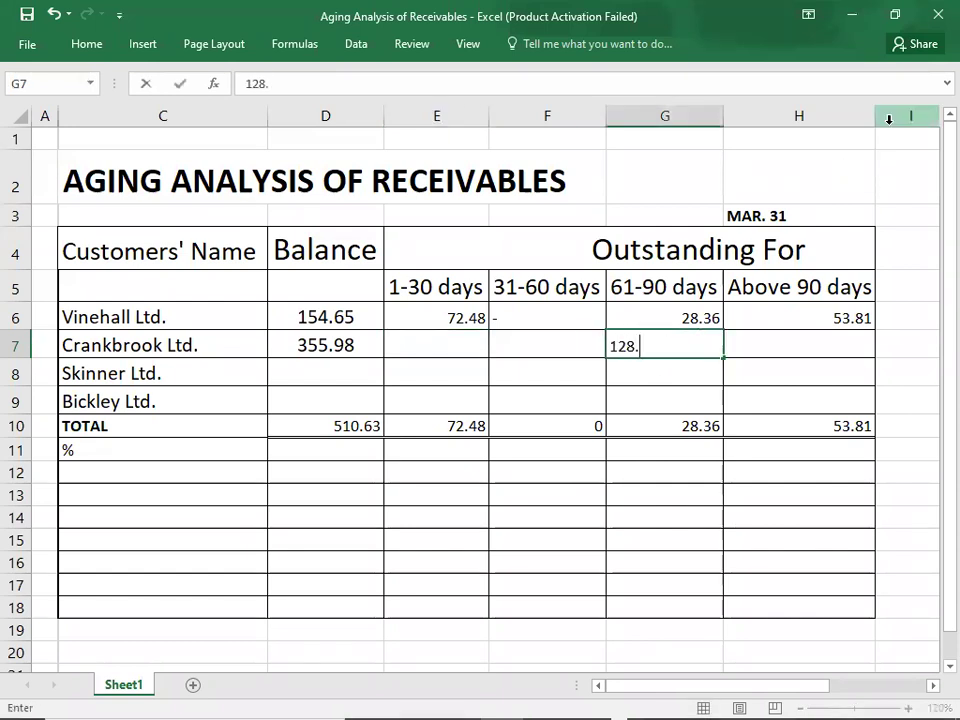
{"action": "key", "text": "alt+Tab"}
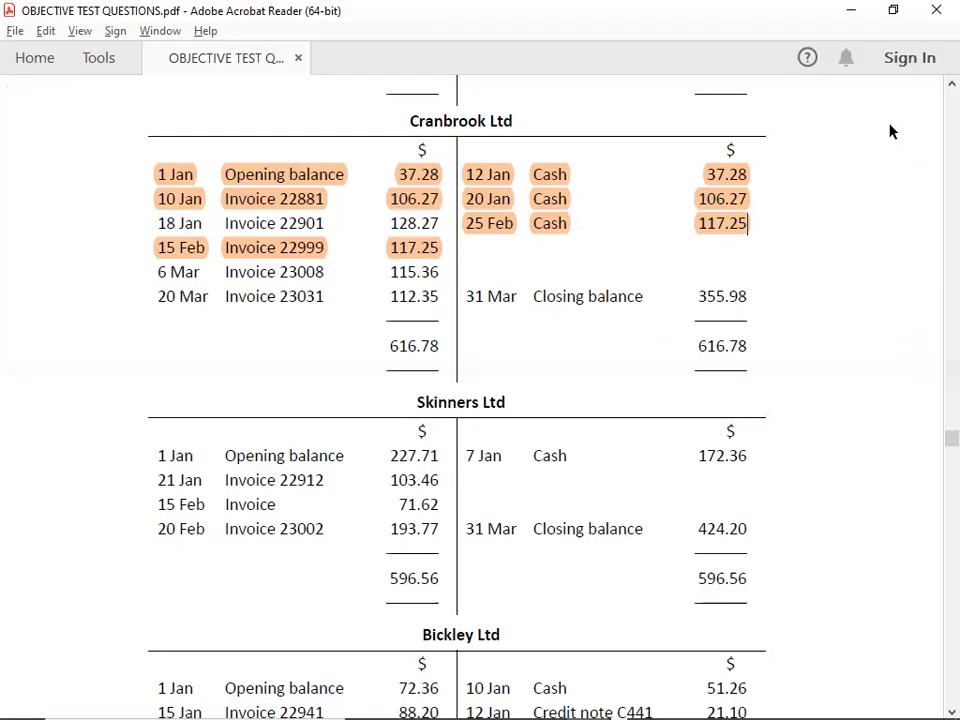
{"action": "key", "text": "alt+Tab"}
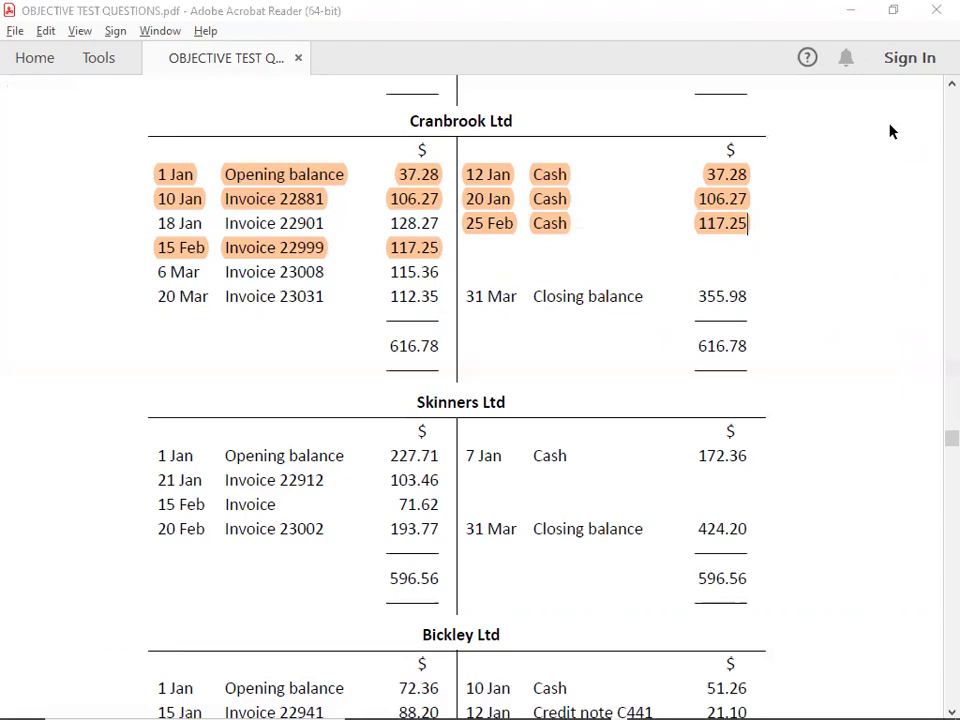
{"action": "key", "text": "alt+Tab"}
{"action": "key", "text": "alt+Tab"}
{"action": "type", "text": "27"}
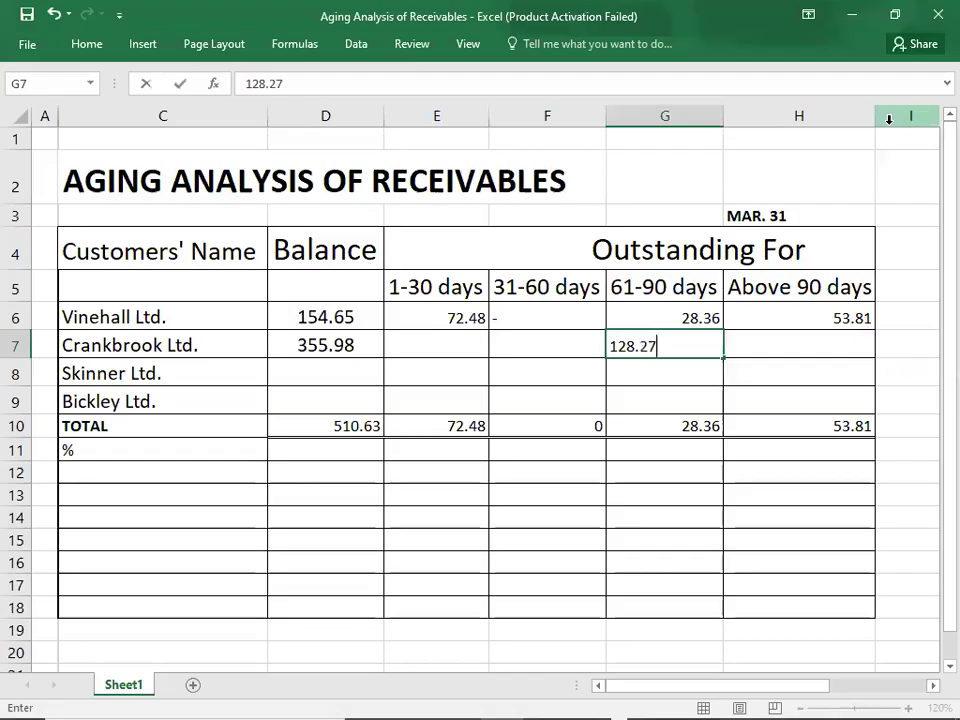
{"action": "key", "text": "Return"}
- Add up Cranbrook's March invoices of 115.36 and 112.35 in the PDF and enter 227.71 in Crankbrook Ltd.'s 1-30 days cell in Excel
{"action": "key", "text": "alt+Tab"}
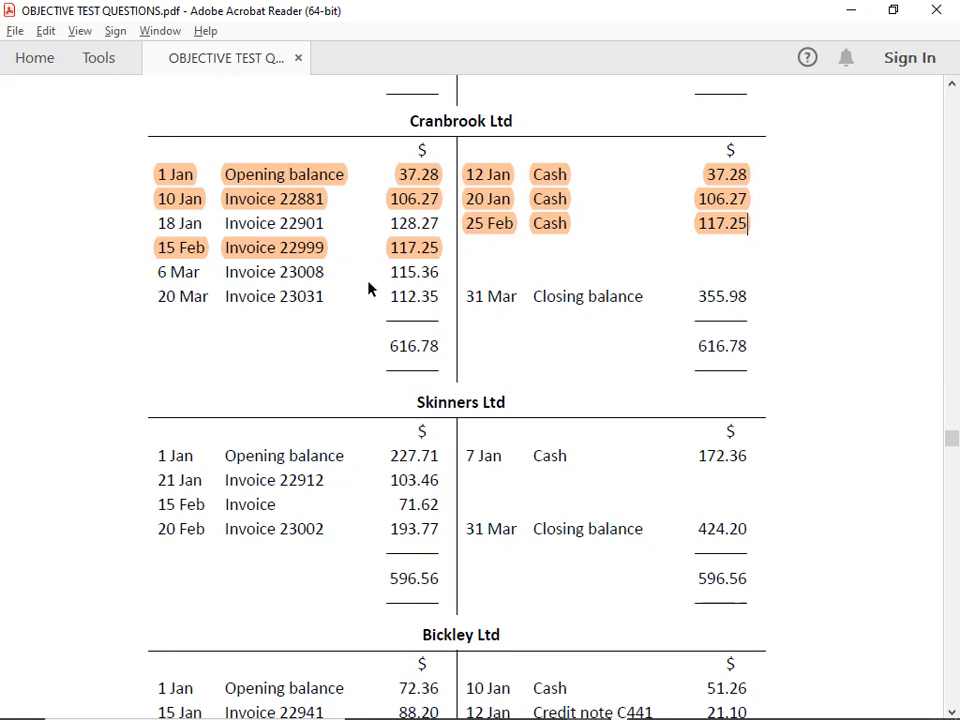
{"action": "mouse_move", "coordinate": [383, 269]}
{"action": "left_mouse_down"}
{"action": "mouse_move", "coordinate": [441, 272]}
{"action": "mouse_move", "coordinate": [441, 296]}
{"action": "left_mouse_up"}
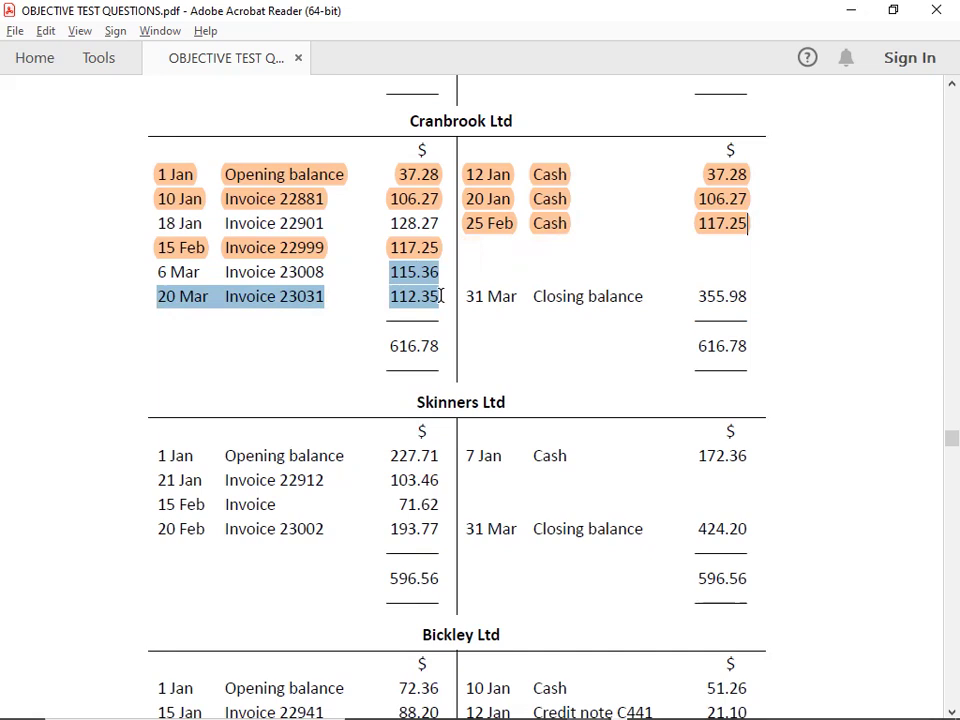
{"action": "key", "text": "alt+Tab"}
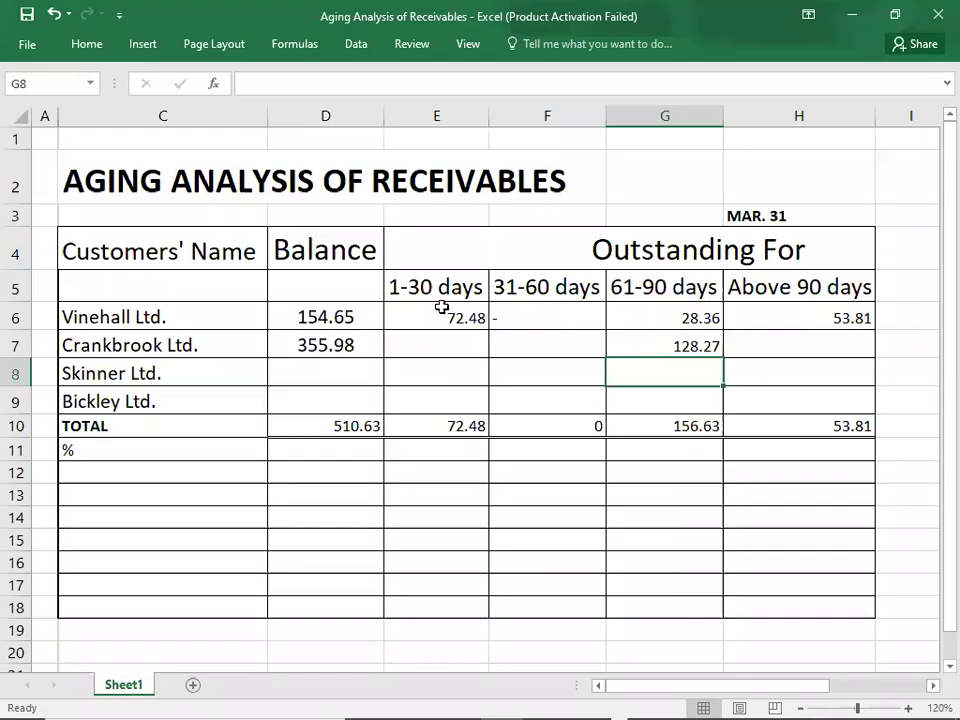
{"action": "key", "text": "alt+Tab"}
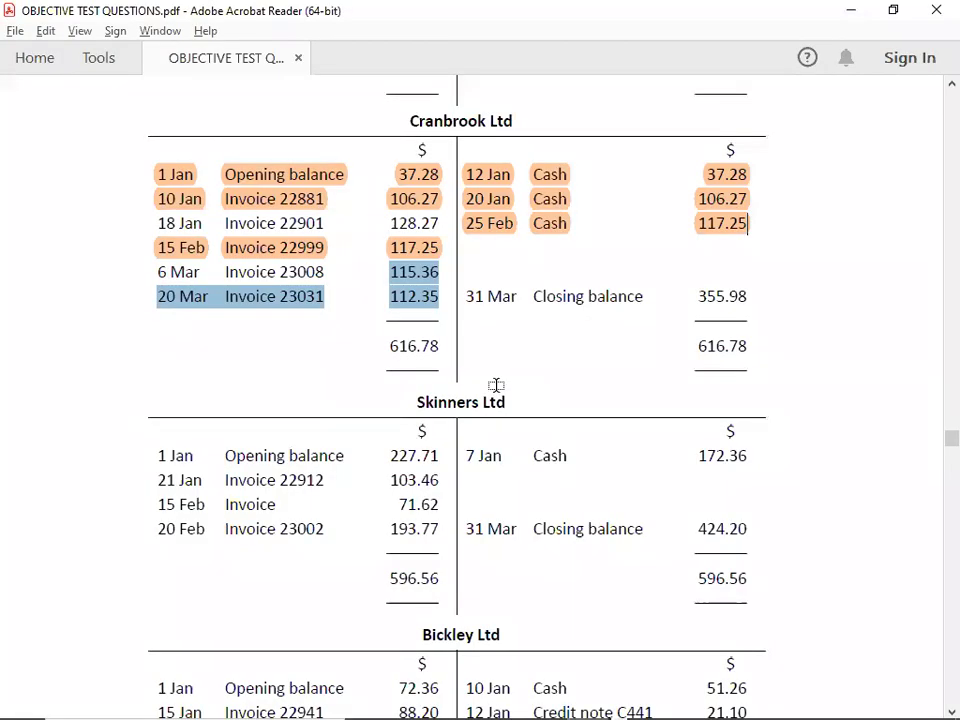
{"action": "key", "text": "alt+Tab"}
{"action": "left_click", "coordinate": [461, 345]}
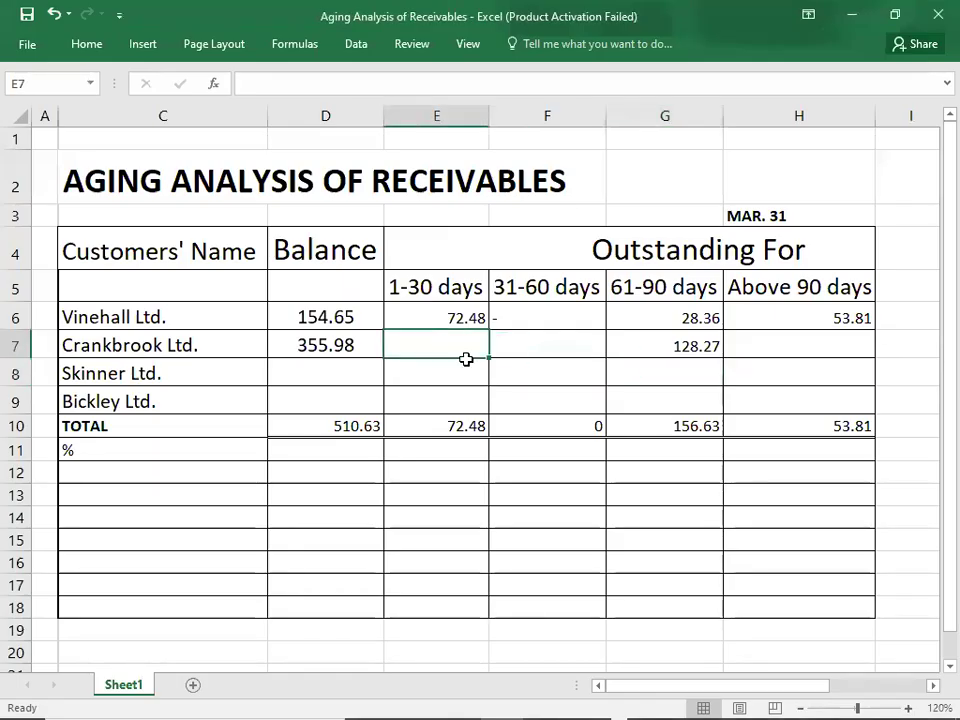
{"action": "type", "text": "227."}
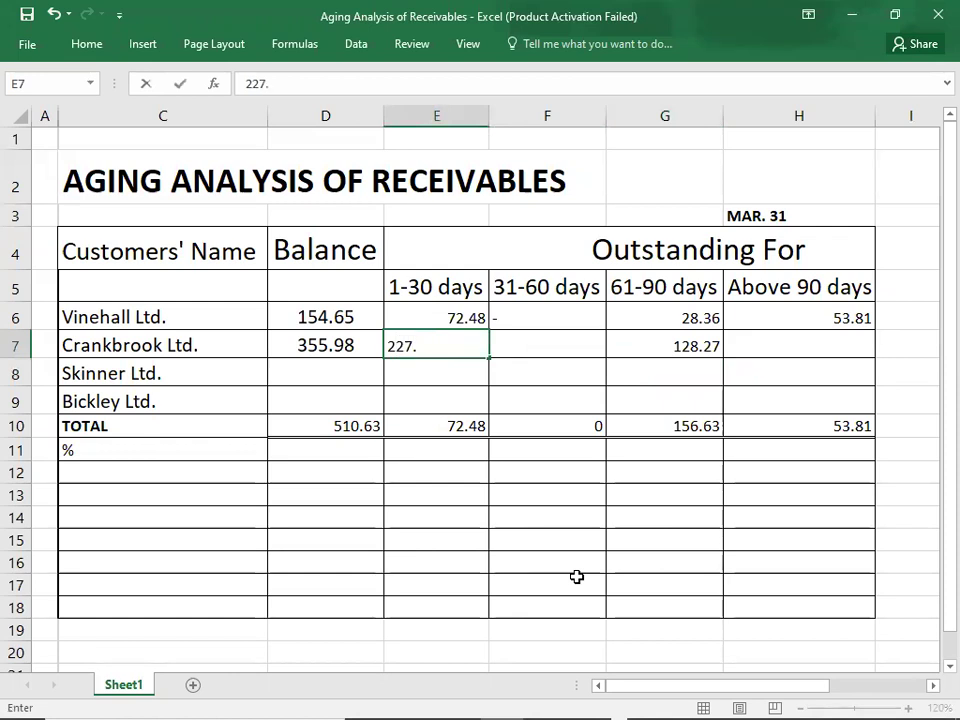
{"action": "type", "text": "71"}
{"action": "key", "text": "Return"}
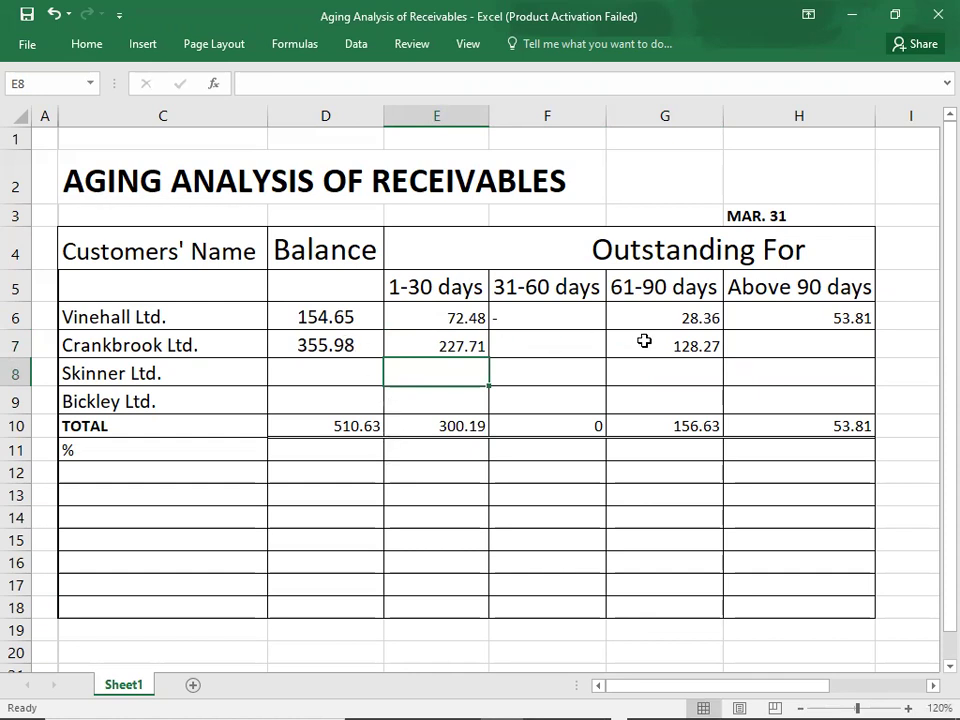
- Switch to the PDF and examine the Skinners Ltd account's invoices, receipt and closing balance in read mode
{"action": "key", "text": "alt+Tab"}
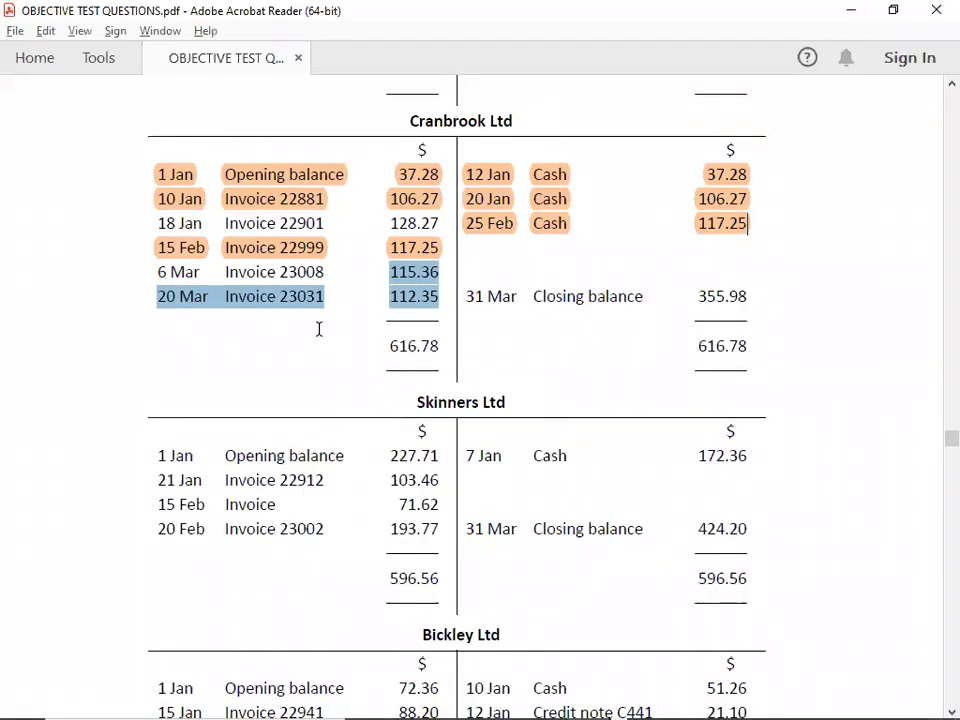
{"action": "scroll", "coordinate": [195, 330], "scroll_direction": "down", "scroll_amount": 4}
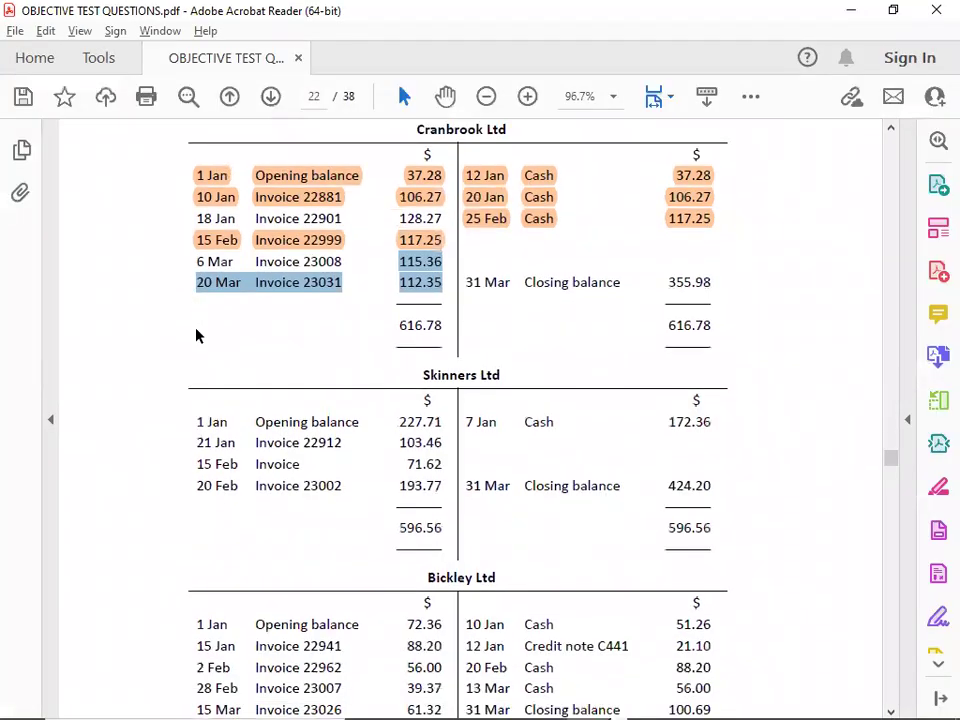
{"action": "scroll", "coordinate": [195, 330], "scroll_direction": "down", "scroll_amount": 1}
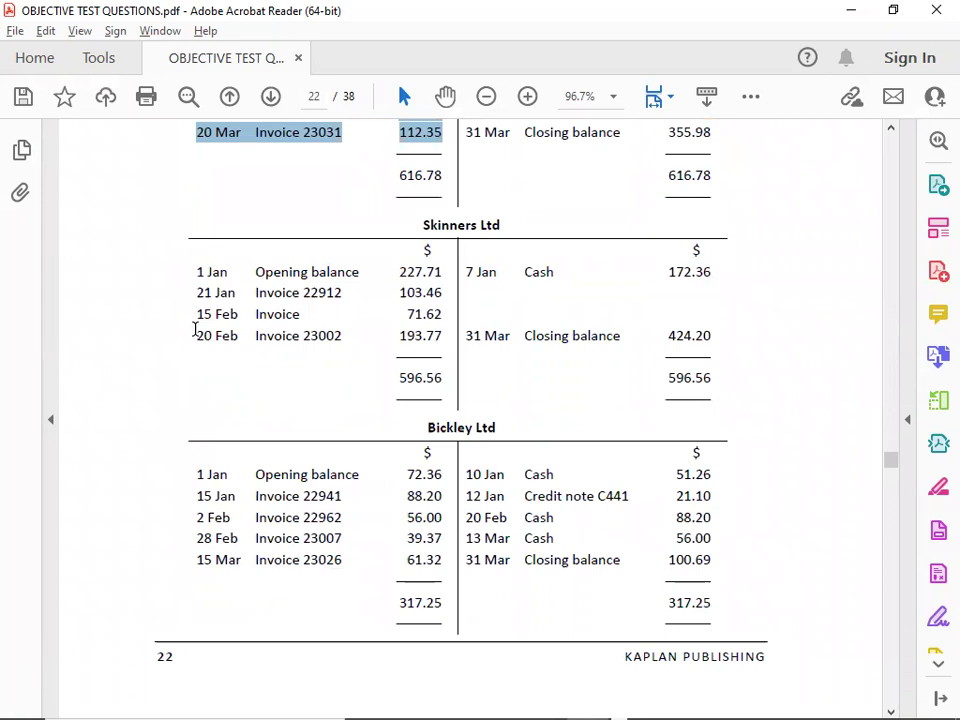
{"action": "key", "text": "ctrl+h"}
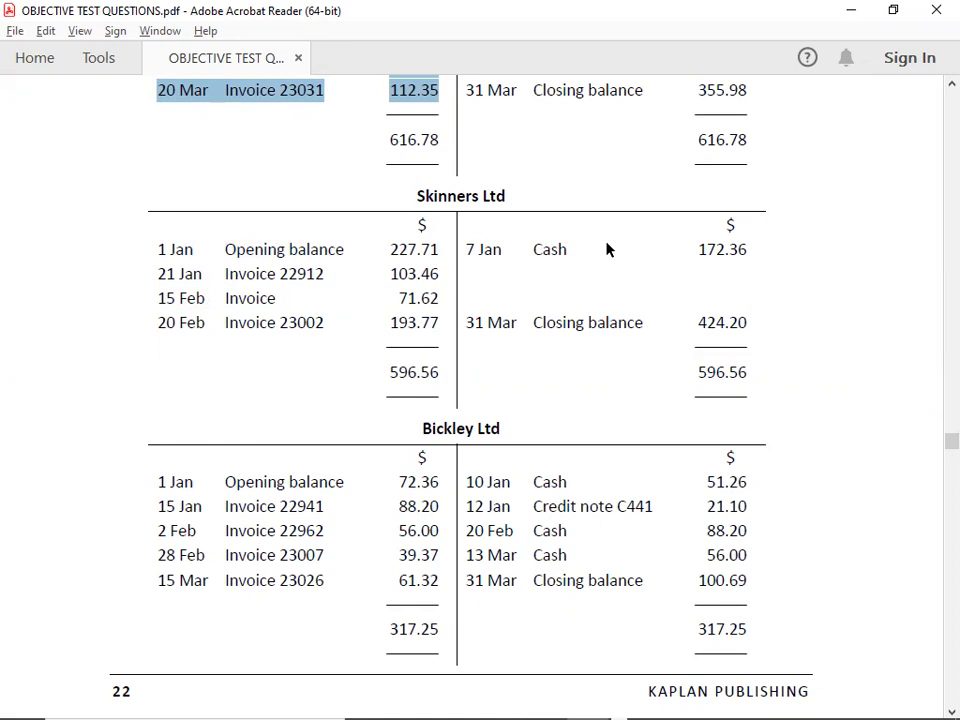
- Enter Skinners Ltd's closing balance of 424.20 from the PDF in Skinner Ltd.'s Balance cell in Excel
{"action": "key", "text": "alt+Tab"}
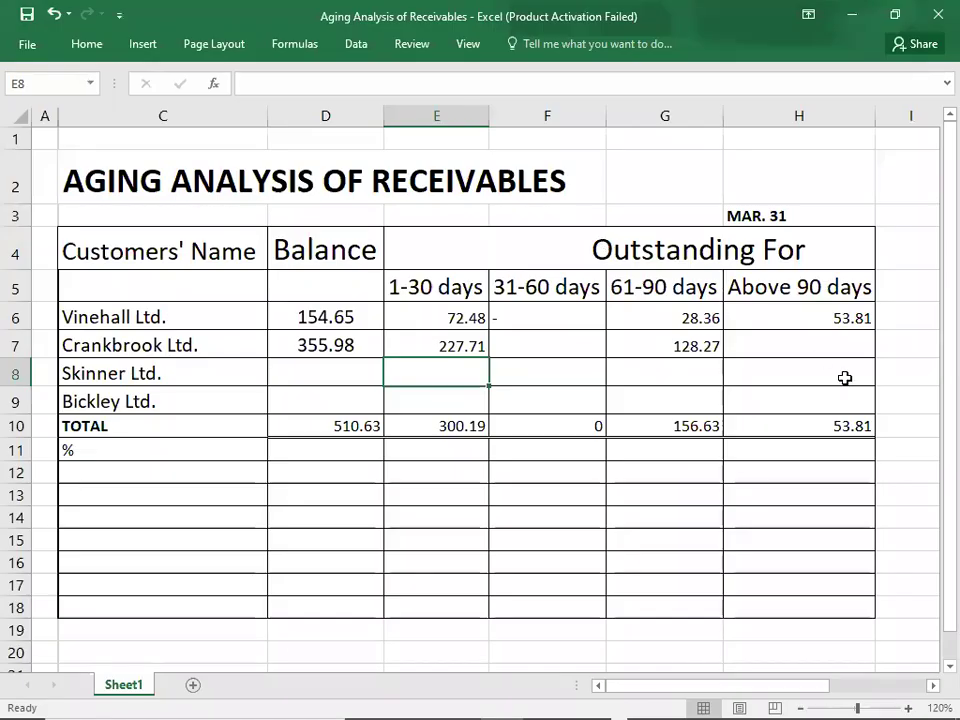
{"action": "left_click", "coordinate": [826, 346]}
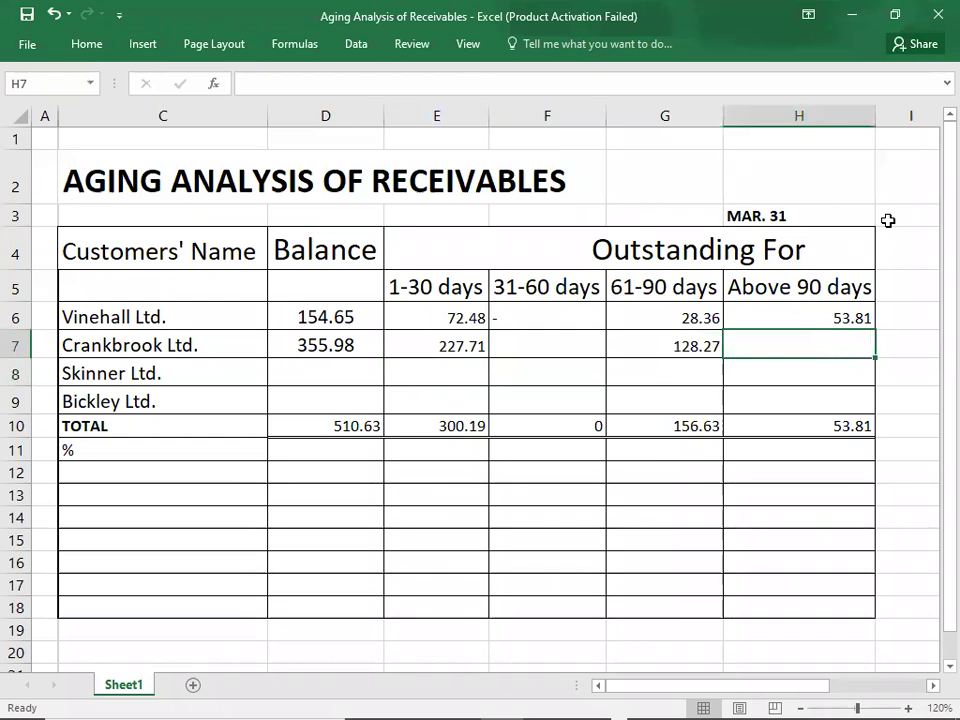
{"action": "key", "text": "Down"}
{"action": "key", "text": "Left"}
{"action": "key", "text": "Left"}
{"action": "key", "text": "Left"}
{"action": "key", "text": "Left"}
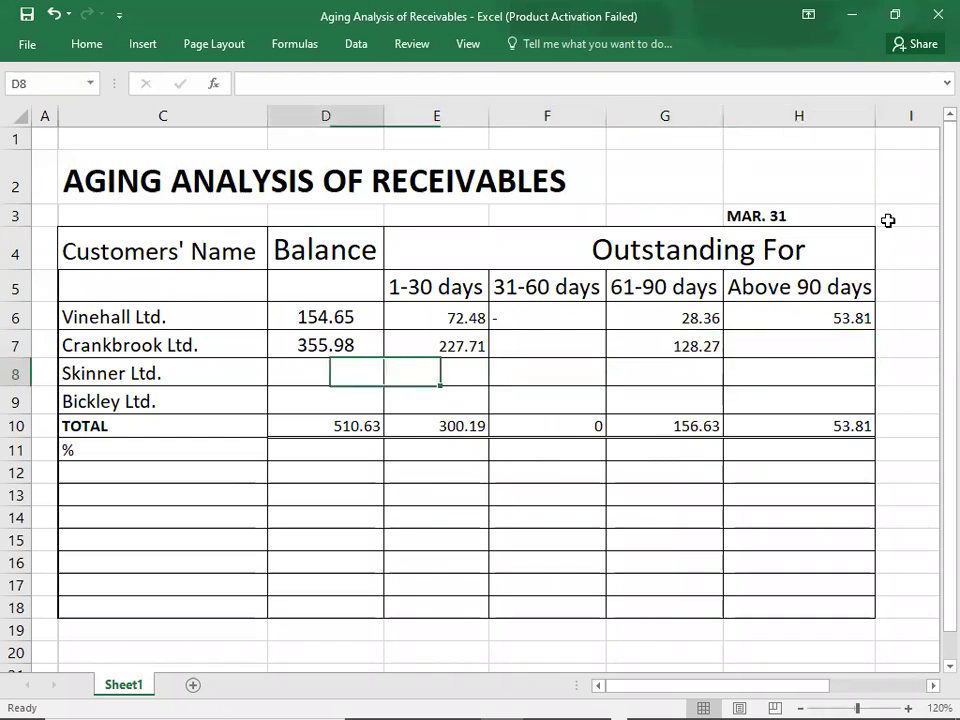
{"action": "key", "text": "alt+Tab"}
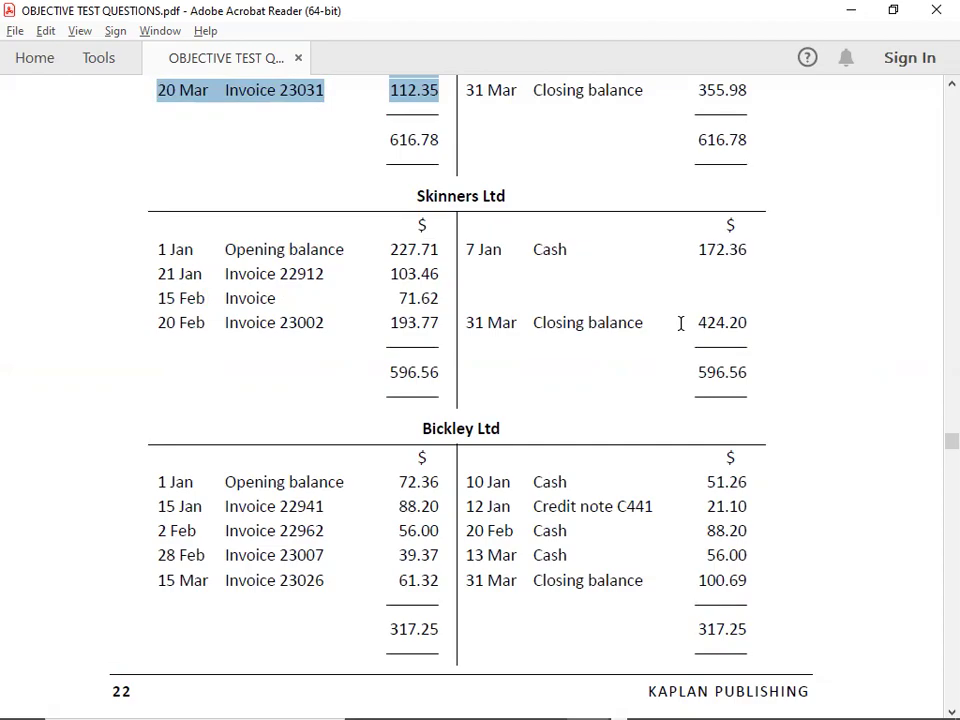
{"action": "key", "text": "alt+Tab"}
{"action": "type", "text": "42420"}
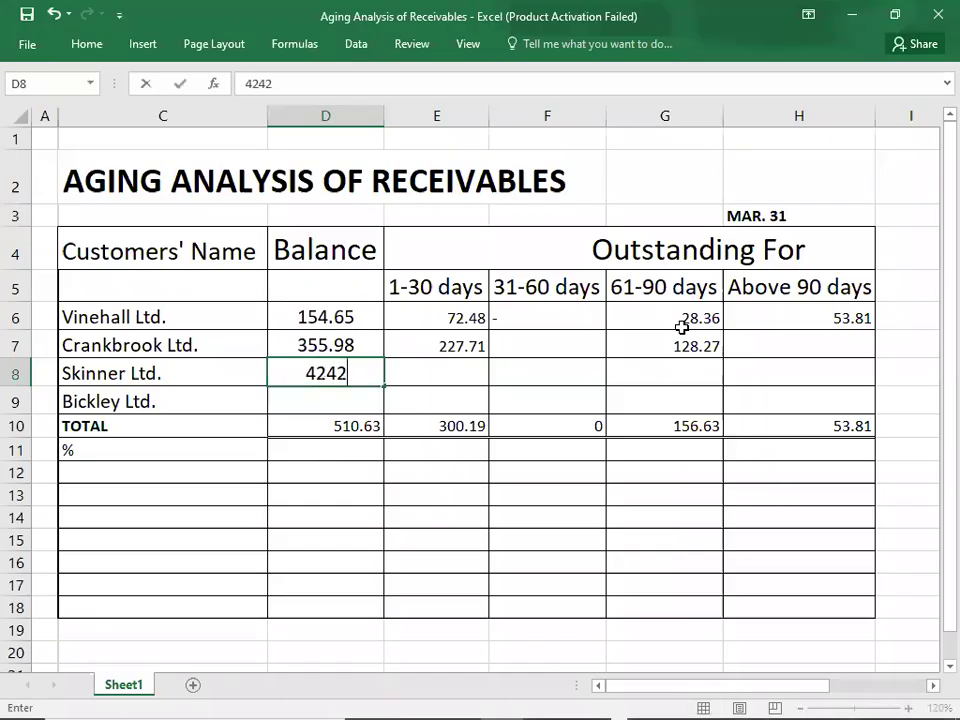
{"action": "key", "text": "Tab"}
{"action": "key", "text": "Up"}
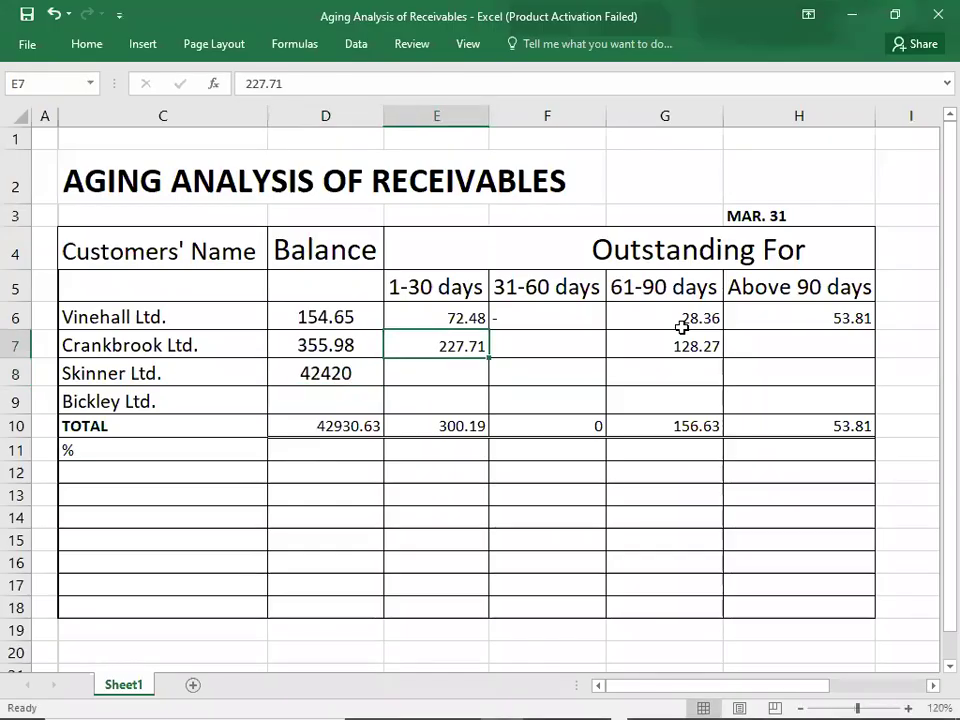
{"action": "key", "text": "Left"}
{"action": "key", "text": "Down"}
{"action": "type", "text": "424.20"}
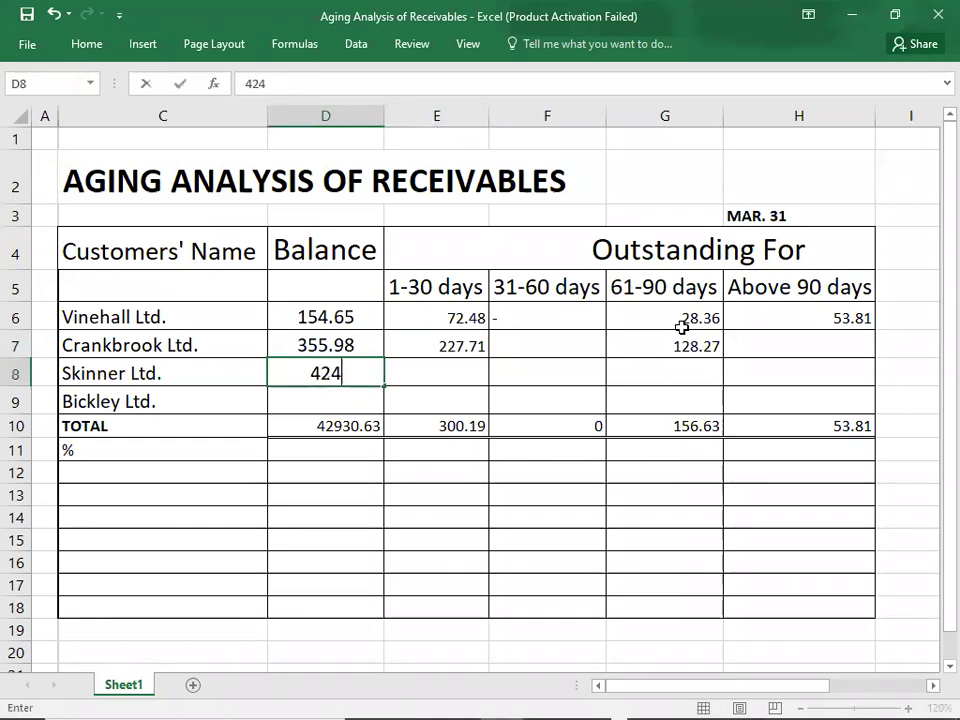
{"action": "key", "text": "Tab"}
- Work out Skinners' opening balance less the 7 Jan cash in the PDF and enter 55.35 in Skinner Ltd.'s Above 90 days cell in Excel
{"action": "key", "text": "Tab"}
{"action": "key", "text": "Tab"}
{"action": "key", "text": "Tab"}
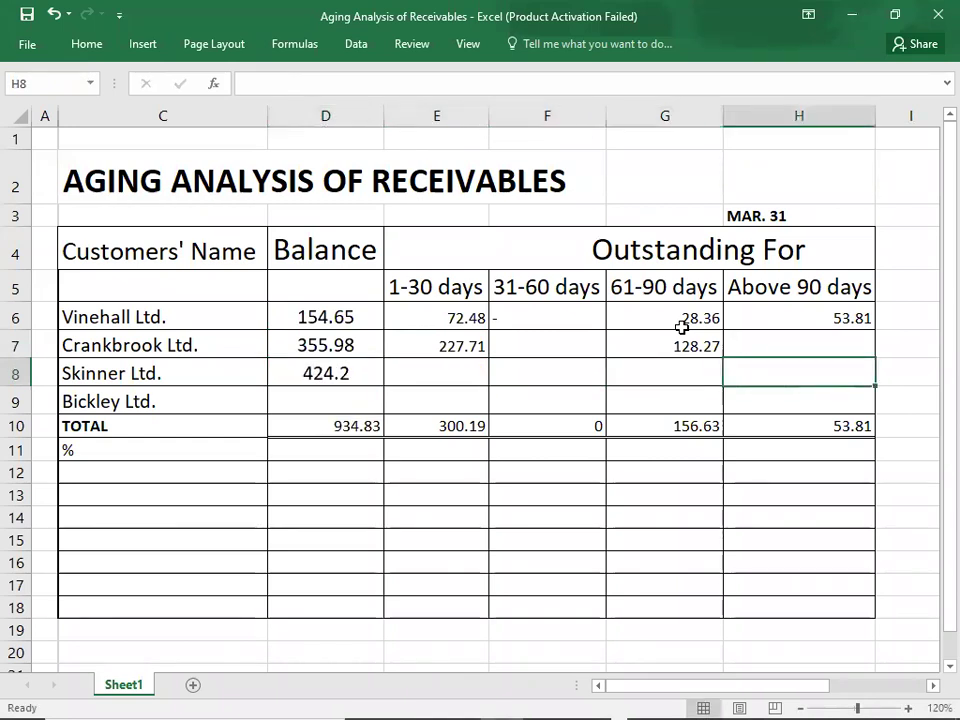
{"action": "key", "text": "alt+Tab"}
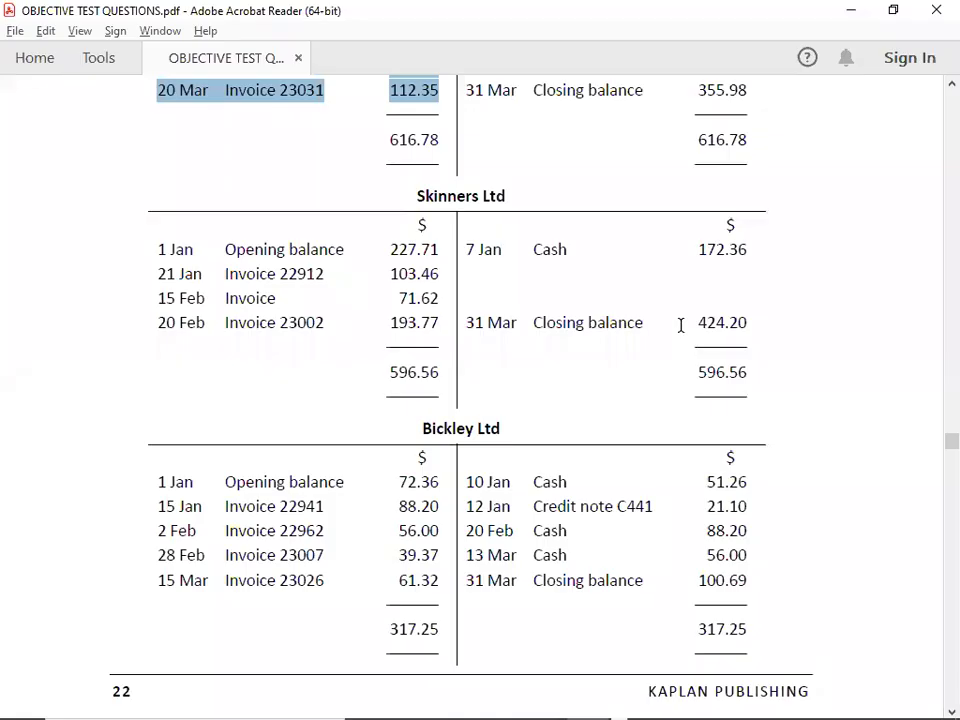
{"action": "key", "text": "alt+Tab"}
{"action": "type", "text": "55."}
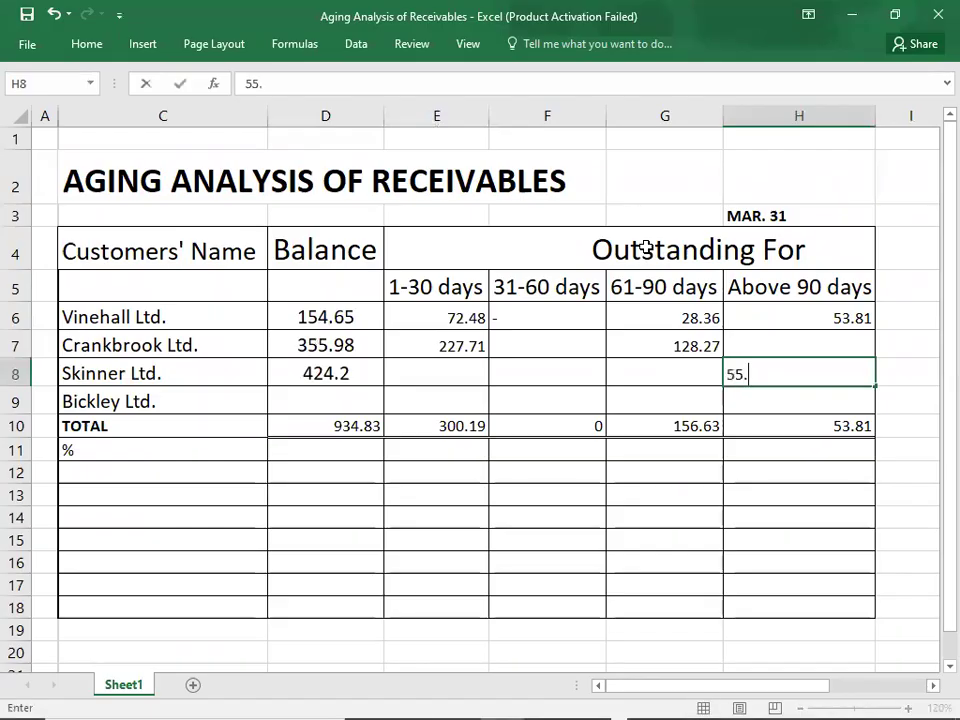
{"action": "type", "text": "35"}
{"action": "key", "text": "Return"}
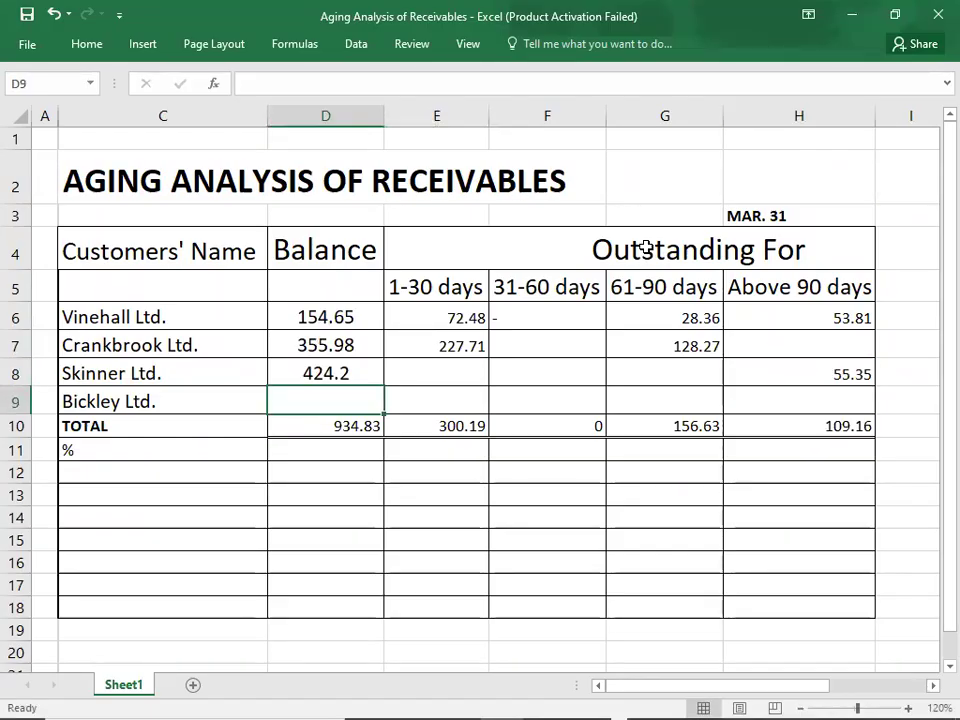
- Look up Skinners' 21 Jan invoice in the PDF and enter 103.46 in Skinner Ltd.'s 61-90 days cell in Excel
{"action": "key", "text": "alt+Tab"}
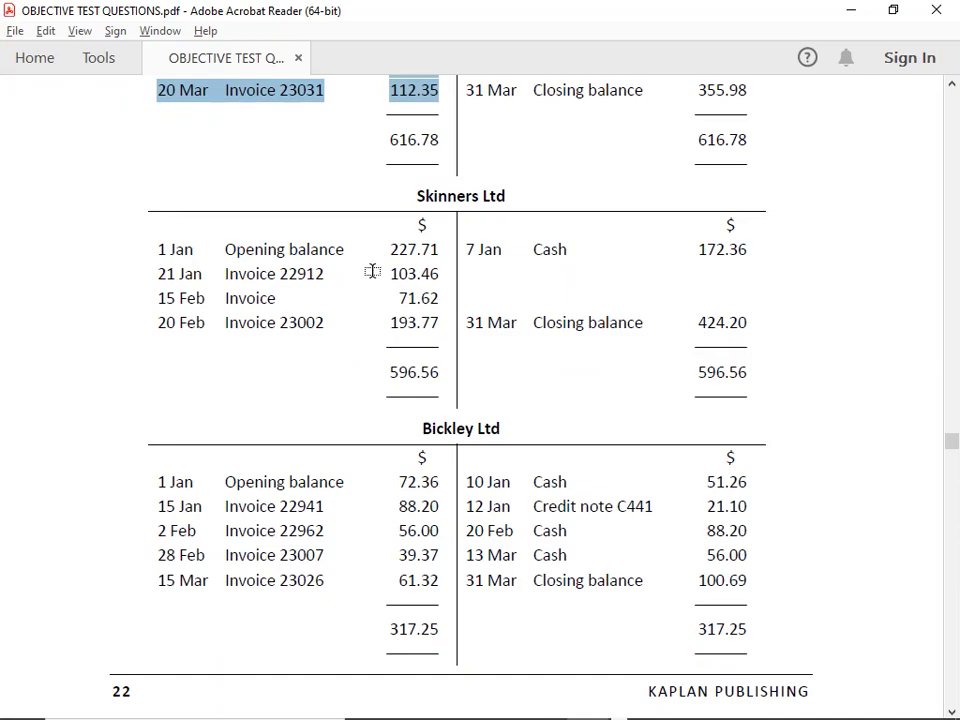
{"action": "key", "text": "alt+Tab"}
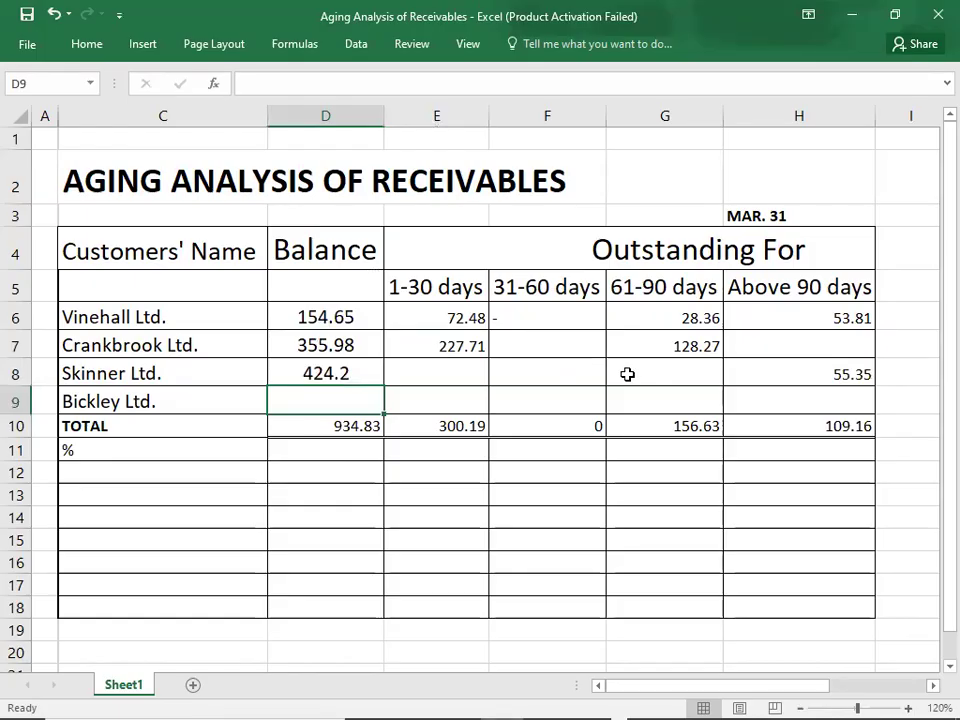
{"action": "left_click", "coordinate": [630, 375]}
{"action": "type", "text": "103"}
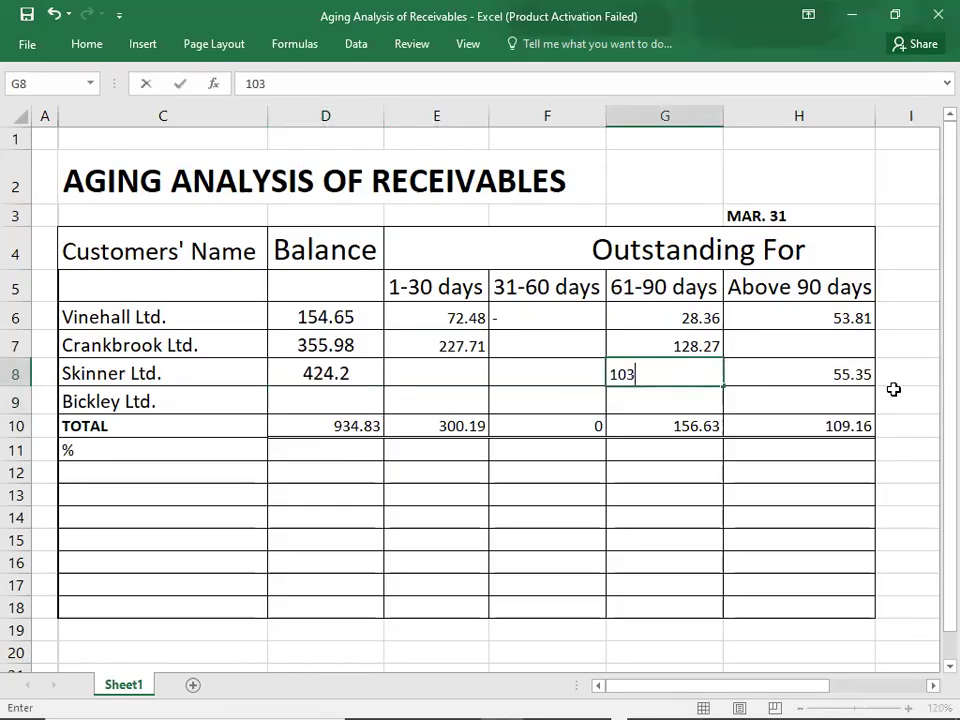
{"action": "key", "text": "alt+Tab"}
{"action": "key", "text": "alt+Tab"}
{"action": "type", "text": ".46"}
{"action": "key", "text": "Left"}
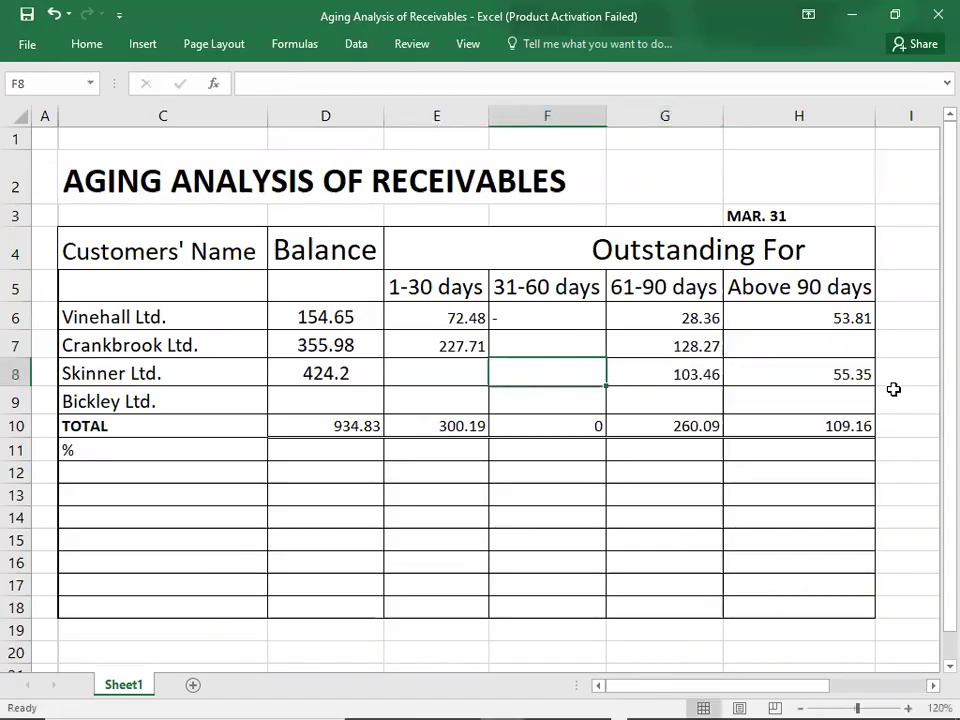
- Add up Skinners' 15 Feb and 20 Feb invoices in the PDF and enter 265.39 in Skinner Ltd.'s 31-60 days cell in Excel
{"action": "key", "text": "alt+Tab"}
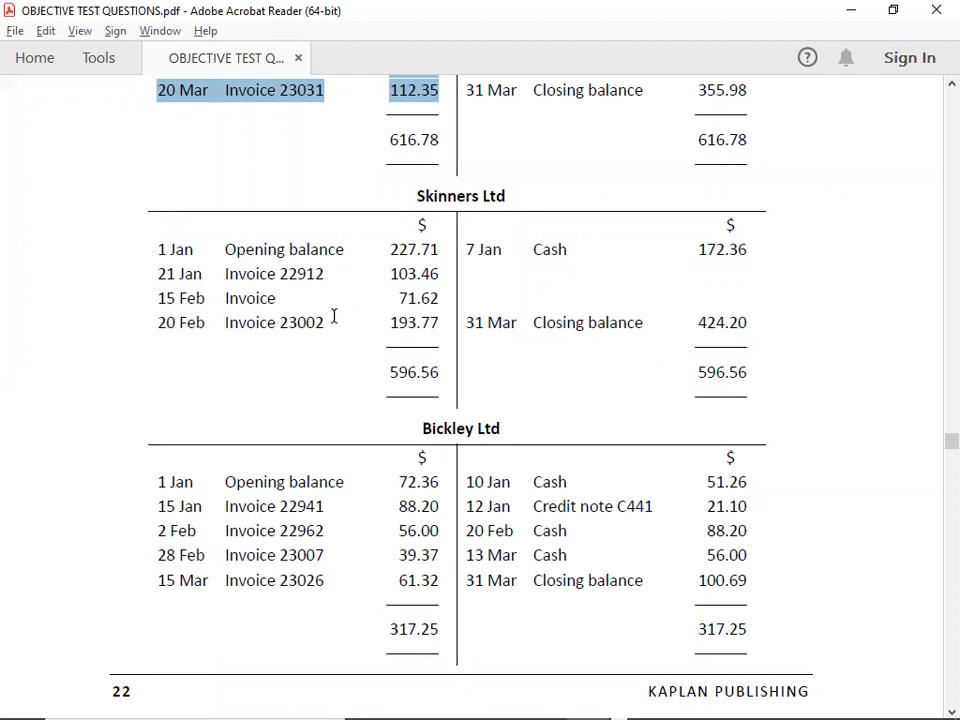
{"action": "mouse_move", "coordinate": [399, 298]}
{"action": "left_mouse_down"}
{"action": "mouse_move", "coordinate": [428, 299]}
{"action": "mouse_move", "coordinate": [443, 313]}
{"action": "left_mouse_up"}
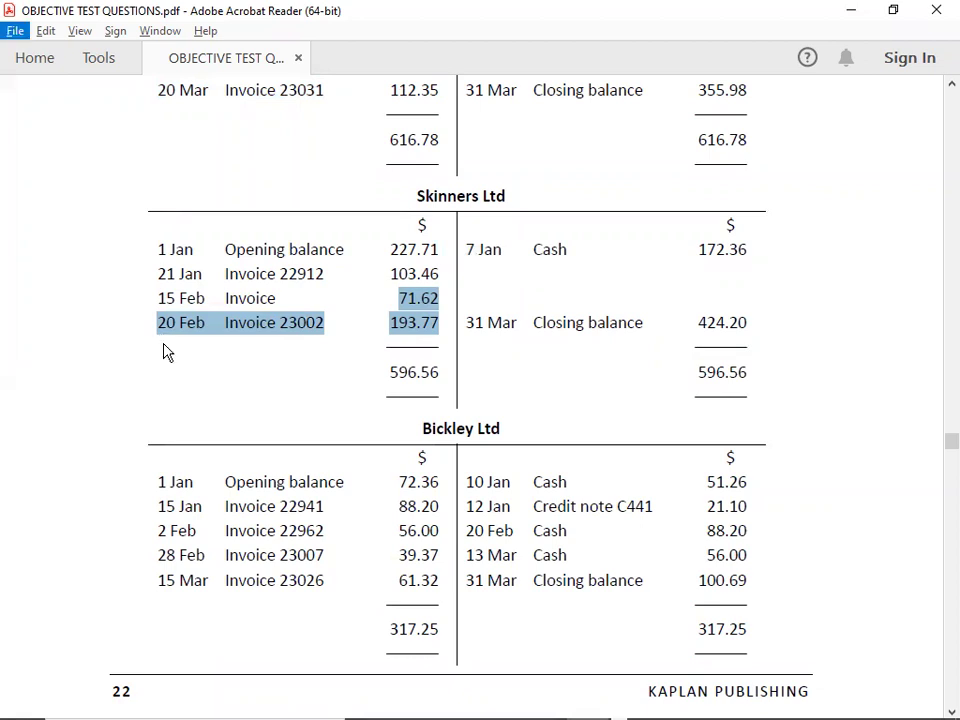
{"action": "key", "text": "alt+Tab"}
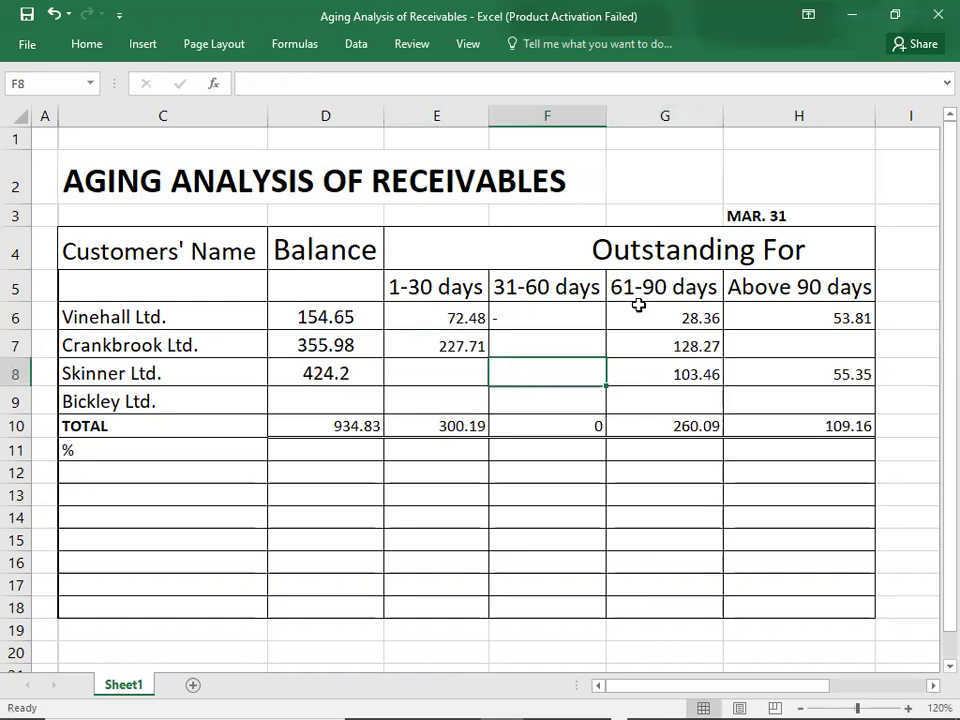
{"action": "type", "text": "2"}
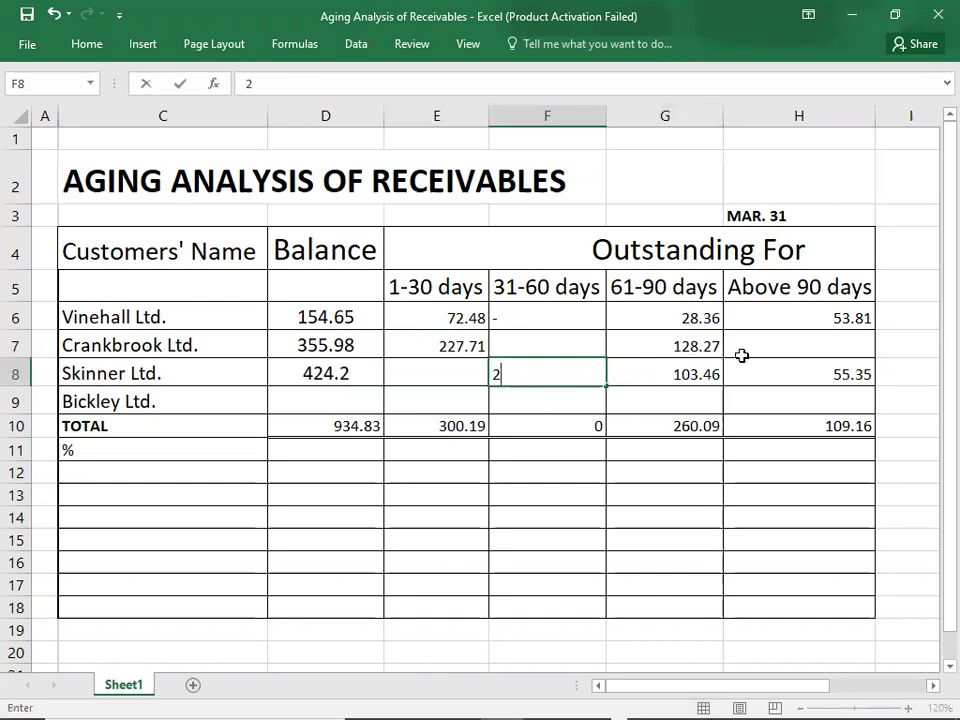
{"action": "type", "text": "65.39"}
{"action": "key", "text": "Return"}
- Look up Bickley Ltd's closing balance in the PDF and enter 100.69 in Bickley Ltd.'s Balance cell in Excel
{"action": "key", "text": "Up"}
{"action": "key", "text": "Left"}
{"action": "key", "text": "Left"}
{"action": "key", "text": "Down"}
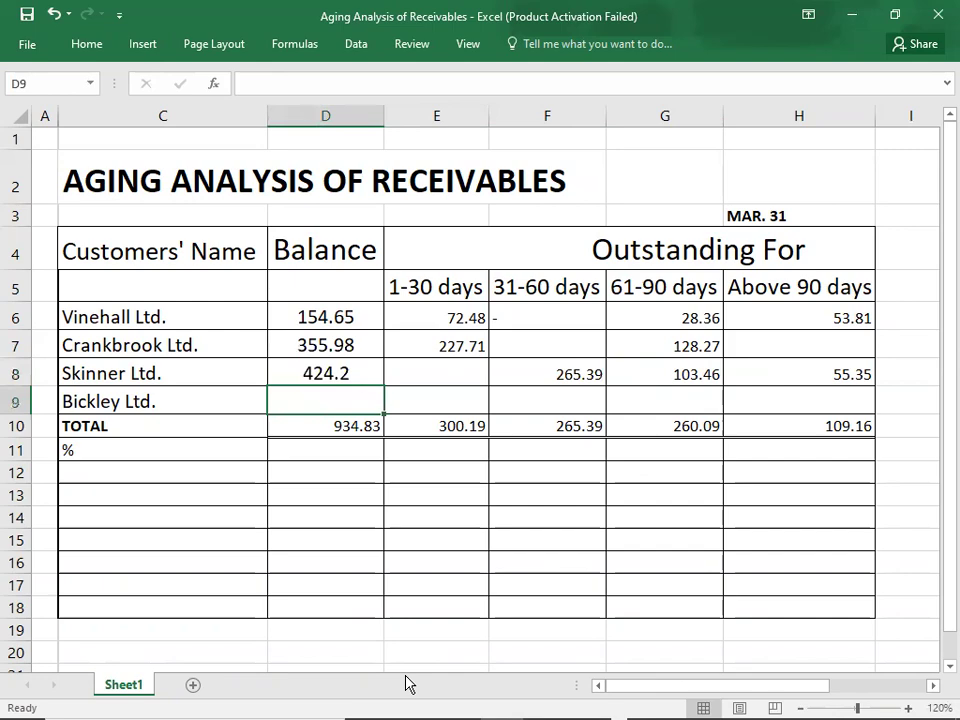
{"action": "key", "text": "alt+Tab"}
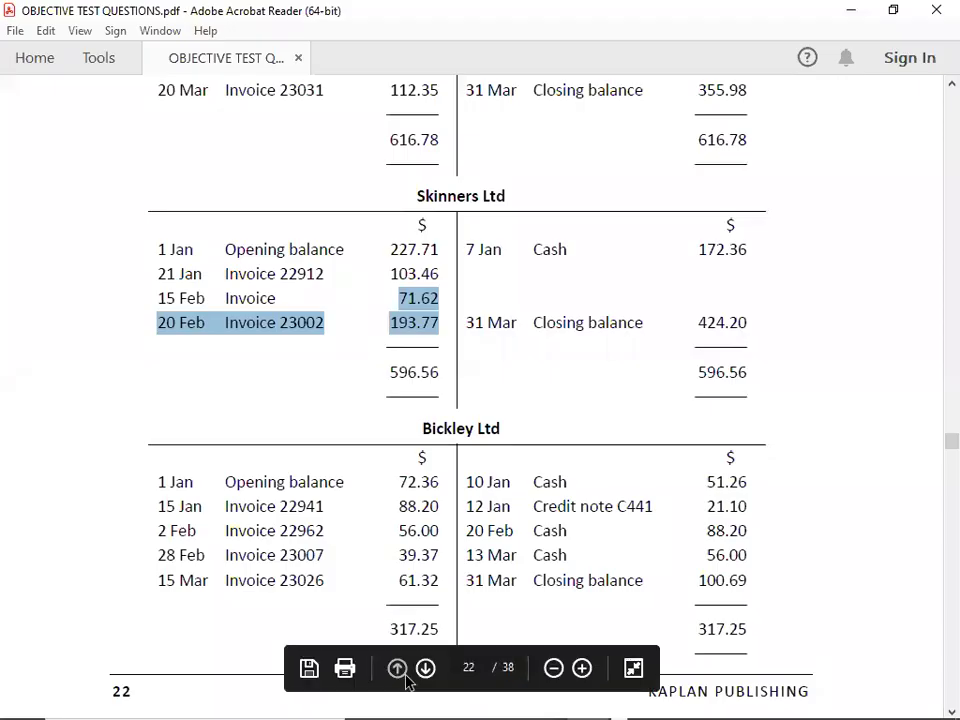
{"action": "left_click_drag", "start_coordinate": [944, 451], "coordinate": [944, 455]}
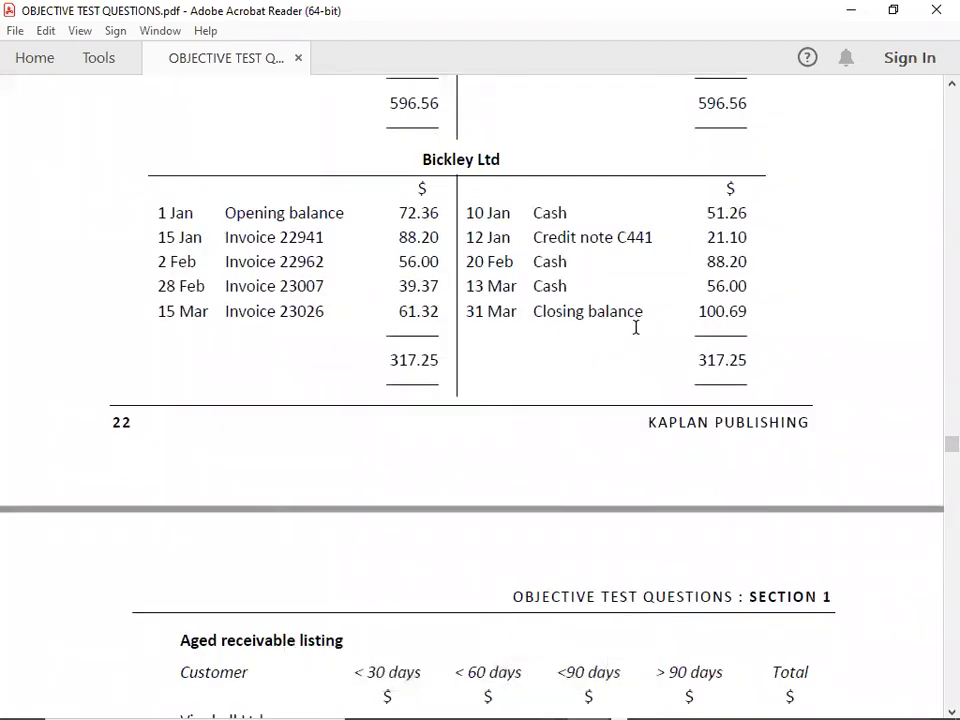
{"action": "key", "text": "alt+Tab"}
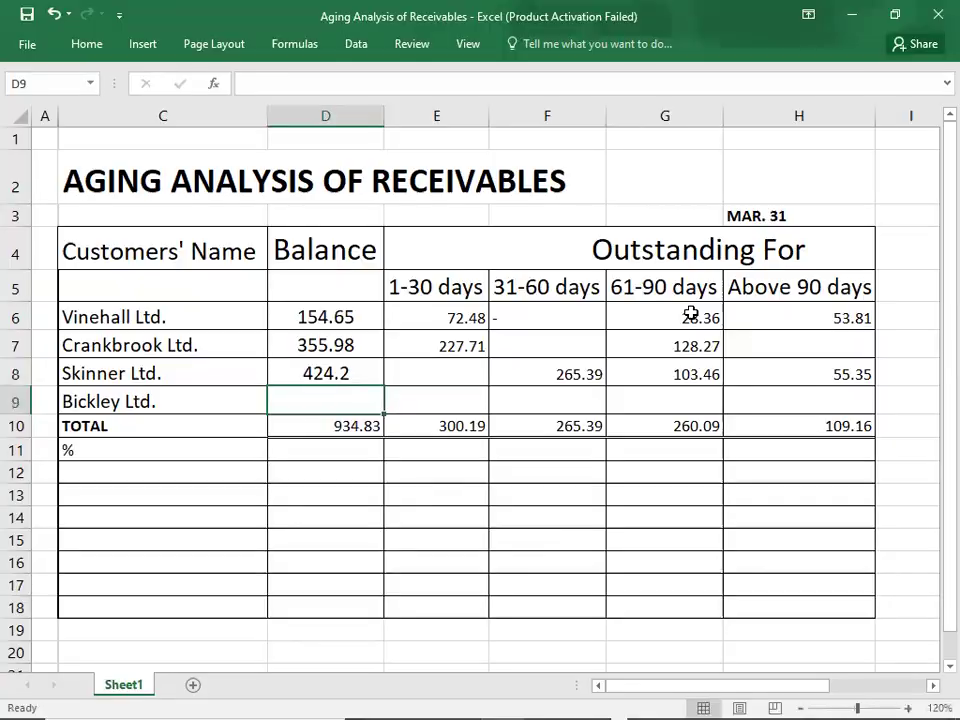
{"action": "type", "text": "100.69"}
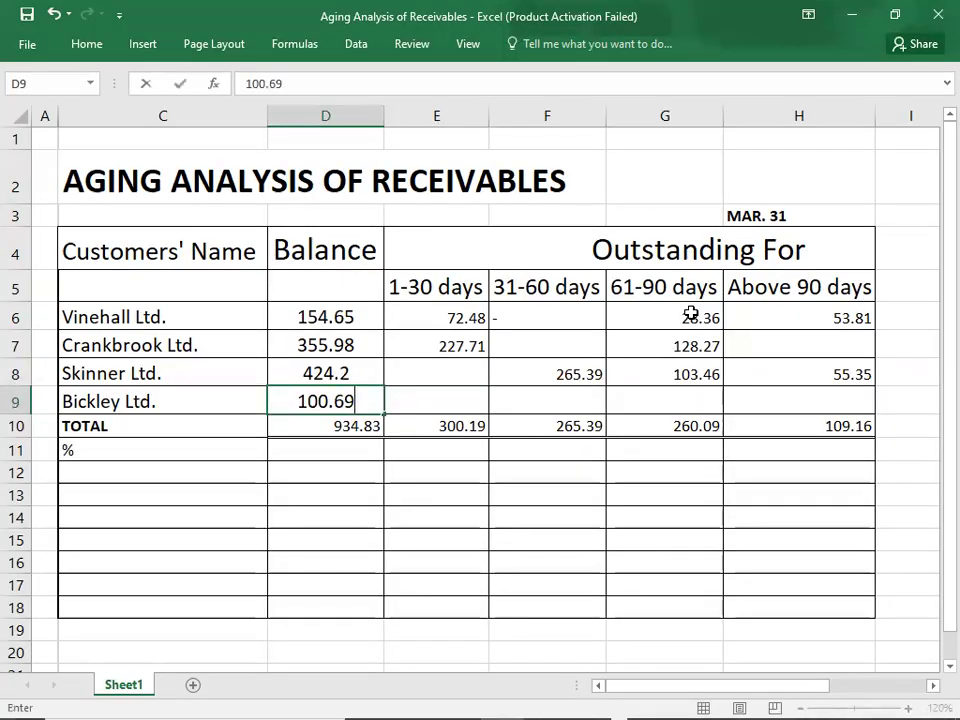
{"action": "key", "text": "Tab"}
- In the PDF's Bickley Ltd account, highlight the opening balance with the 10 Jan cash and 12 Jan credit note that settle it
{"action": "key", "text": "alt+Tab"}
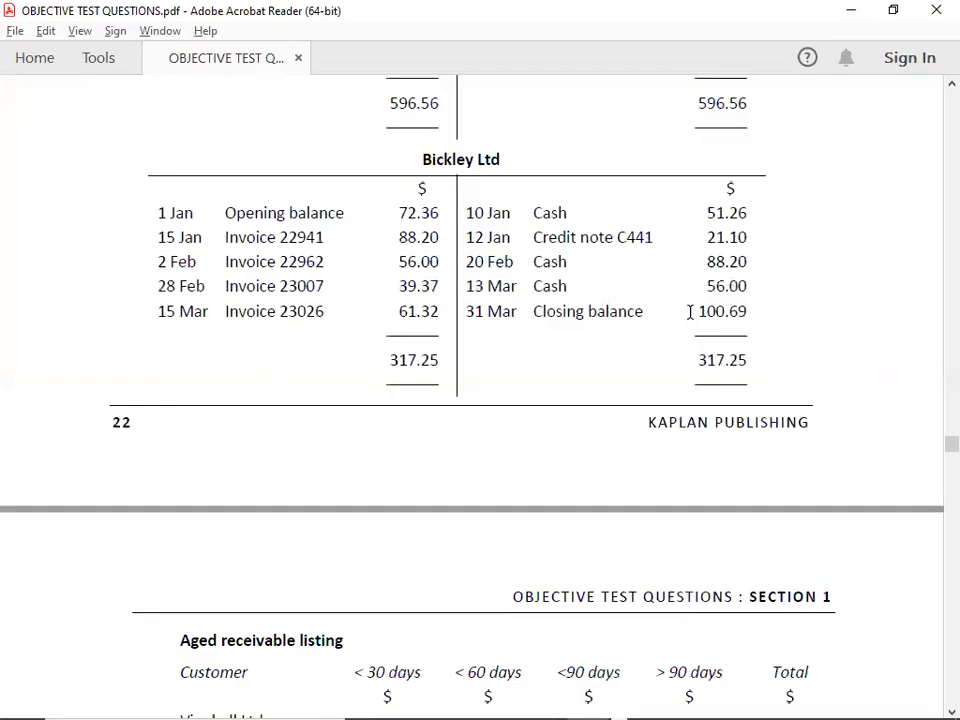
{"action": "left_click", "coordinate": [392, 213]}
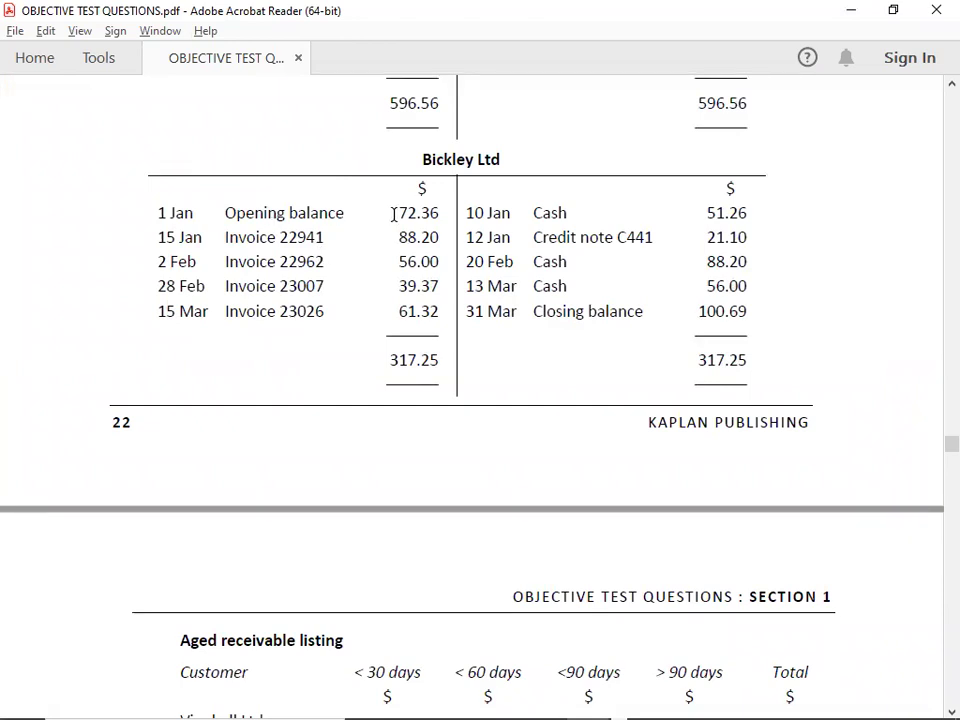
{"action": "left_click", "coordinate": [527, 214]}
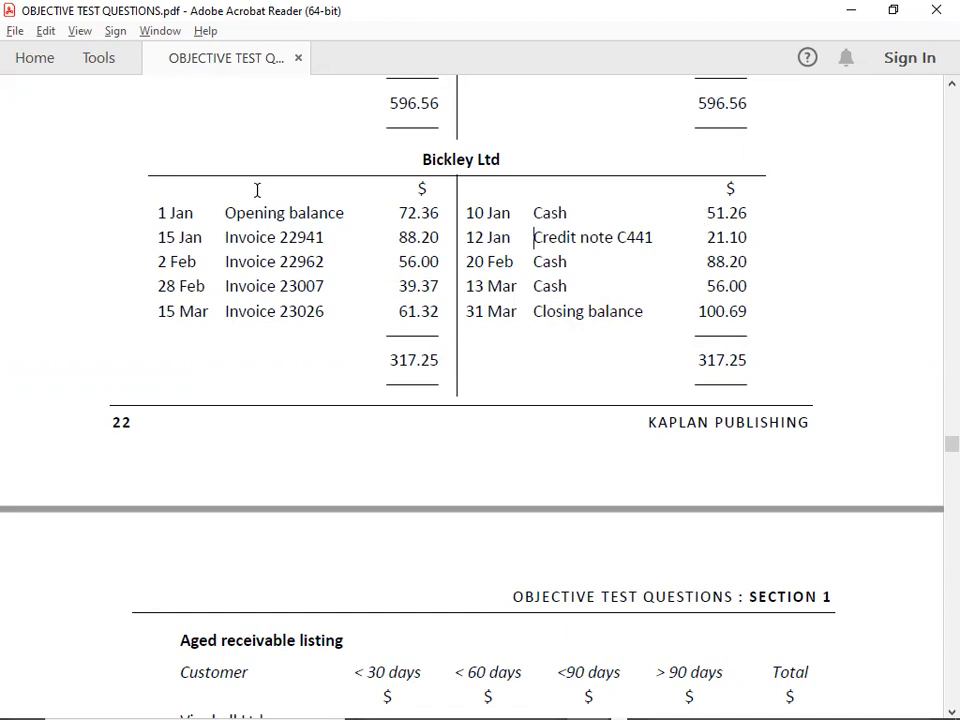
{"action": "left_click_drag", "start_coordinate": [155, 212], "coordinate": [746, 212]}
{"action": "left_click", "coordinate": [437, 180]}
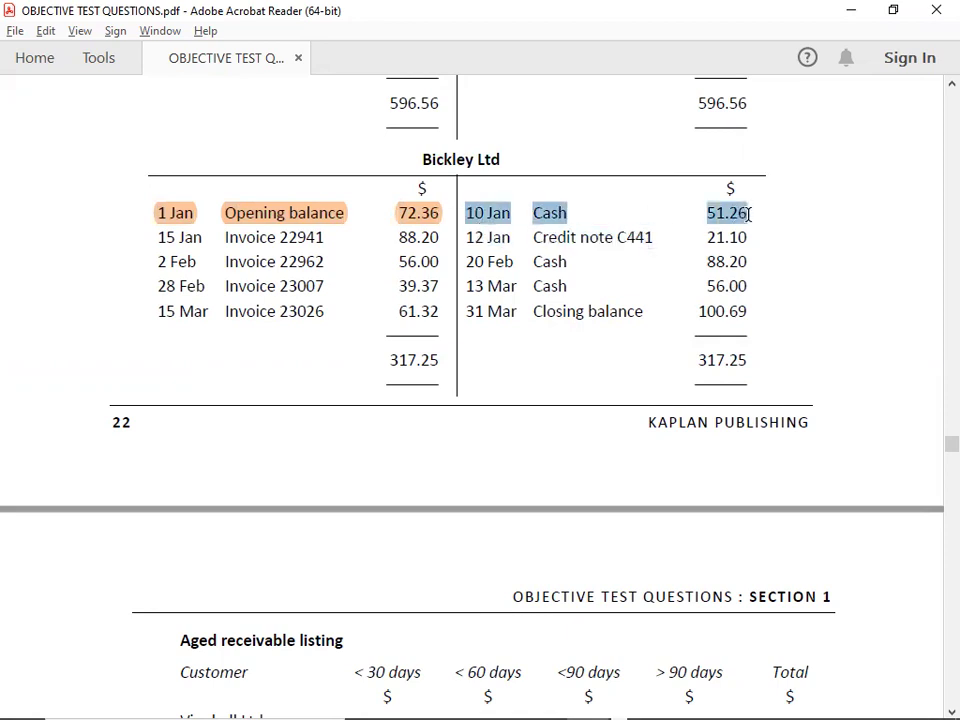
{"action": "left_click", "coordinate": [721, 182]}
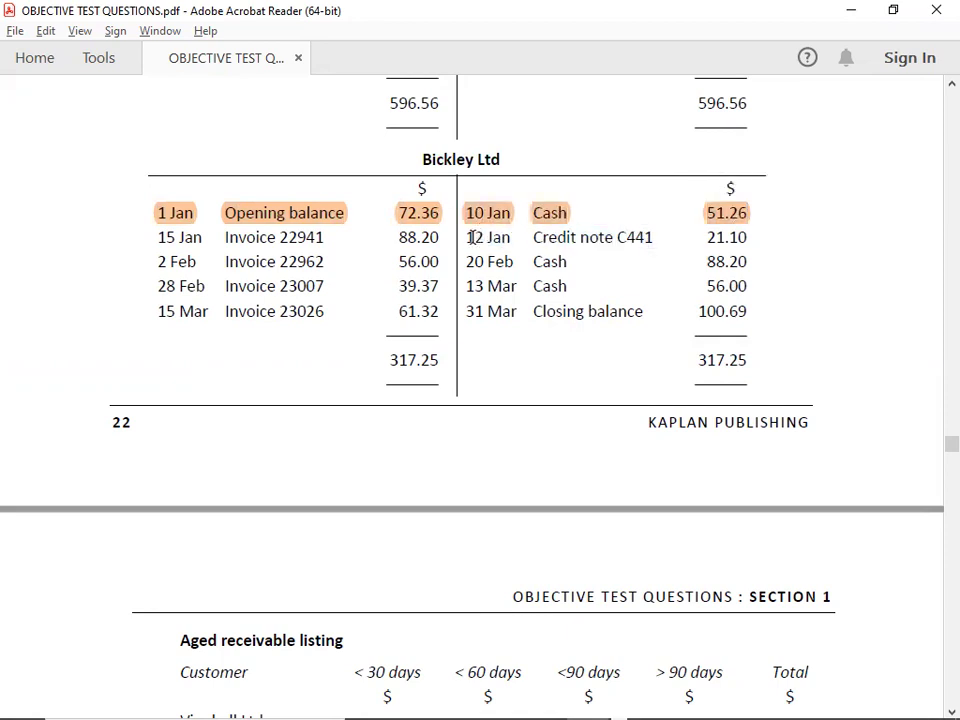
{"action": "left_click_drag", "start_coordinate": [467, 237], "coordinate": [742, 240]}
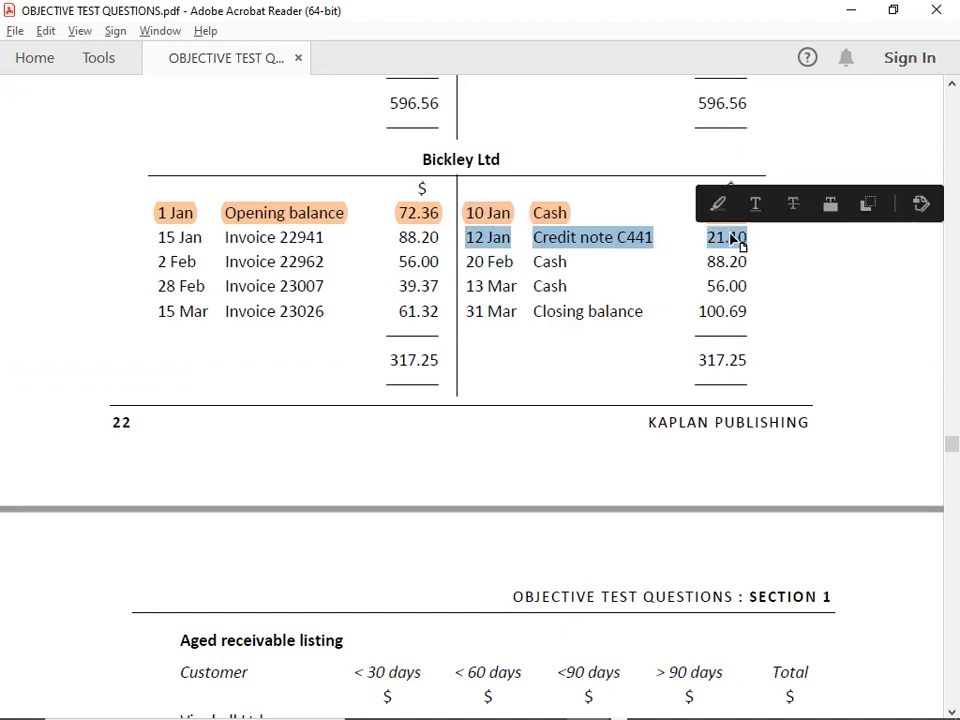
{"action": "left_click", "coordinate": [720, 204]}
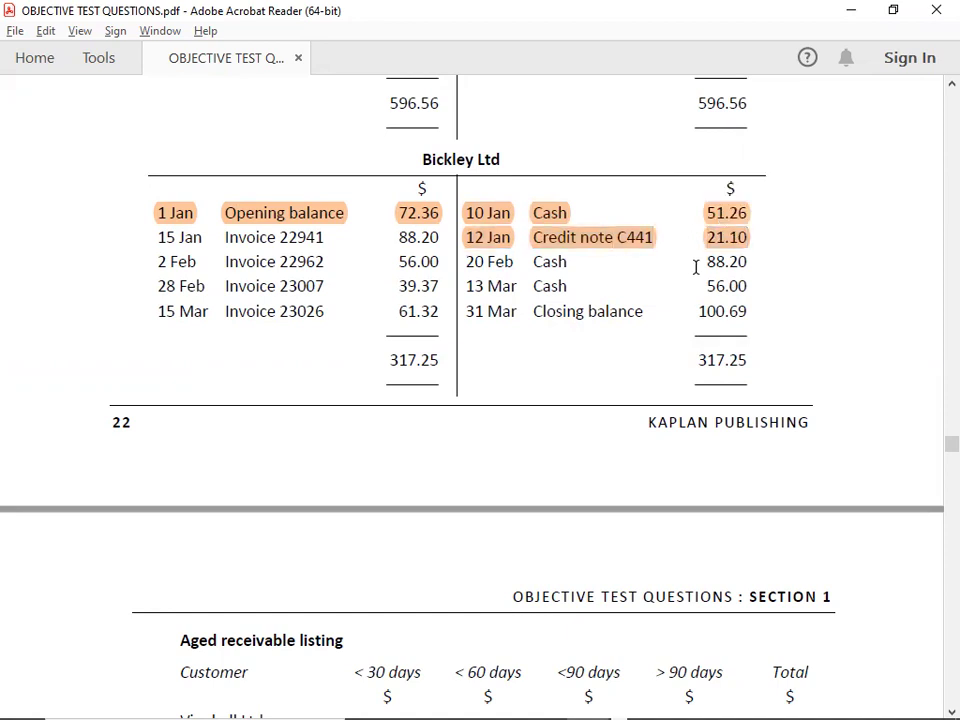
- Highlight Bickley's 15 Jan invoice with the 20 Feb cash, and the 2 Feb invoice with the 13 Mar cash
{"action": "left_click_drag", "start_coordinate": [158, 237], "coordinate": [745, 262]}
{"action": "left_click", "coordinate": [450, 204]}
{"action": "left_click", "coordinate": [717, 226]}
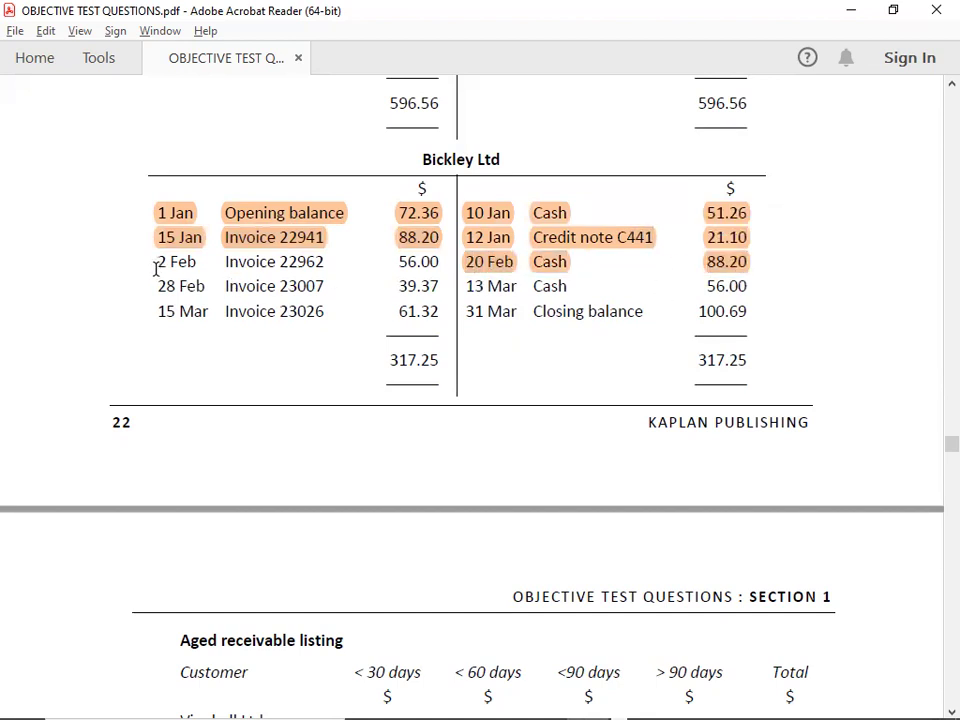
{"action": "left_click_drag", "start_coordinate": [158, 262], "coordinate": [439, 261]}
{"action": "left_click", "coordinate": [464, 228]}
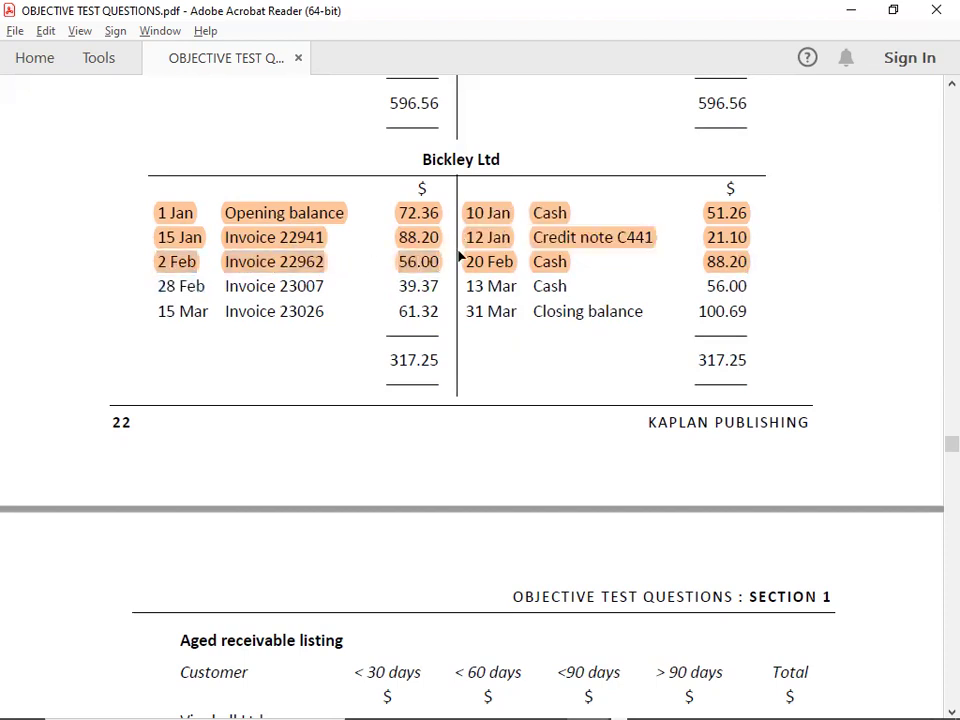
{"action": "left_click_drag", "start_coordinate": [475, 286], "coordinate": [749, 280]}
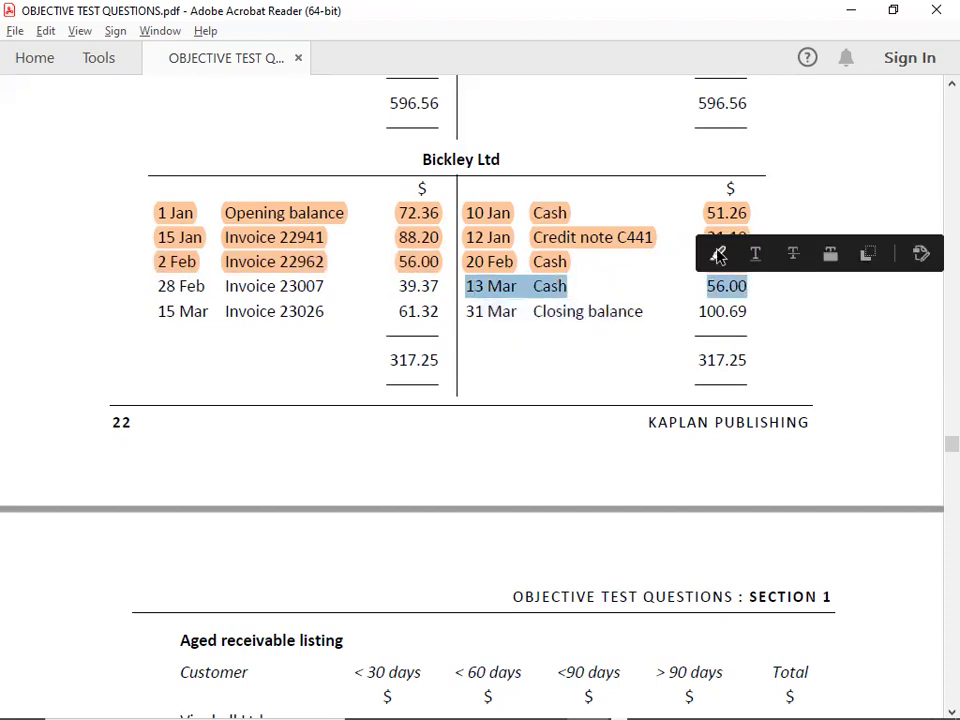
{"action": "left_click", "coordinate": [718, 254]}
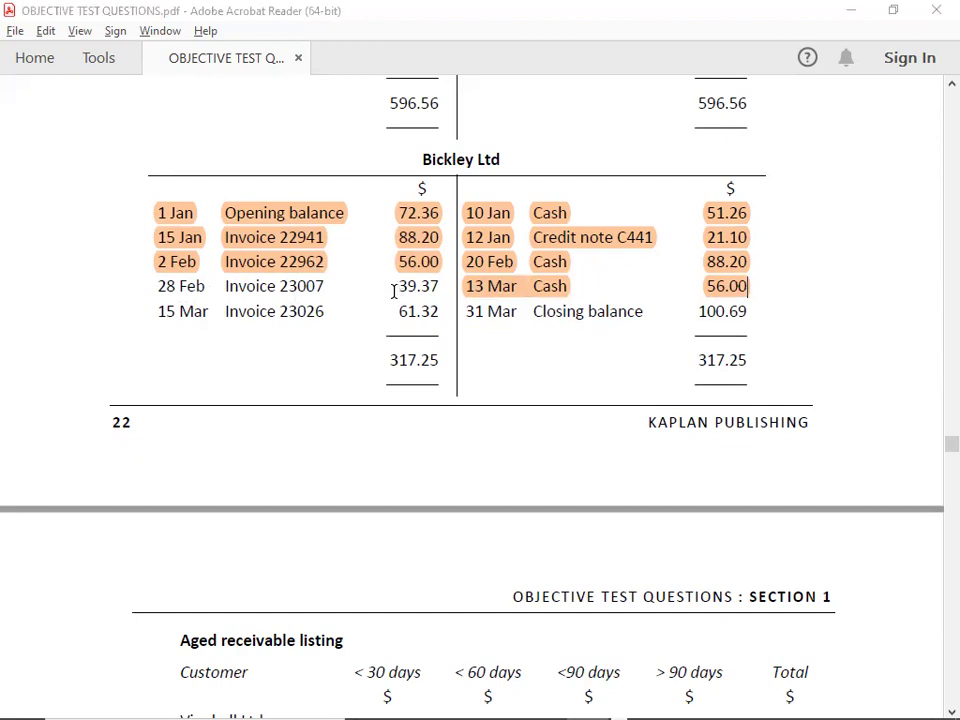
- Enter Bickley's unpaid 28 Feb invoice amount of 39.37 in Bickley Ltd.'s 31-60 days cell in Excel
{"action": "key", "text": "alt+Tab"}
{"action": "left_click", "coordinate": [630, 399]}
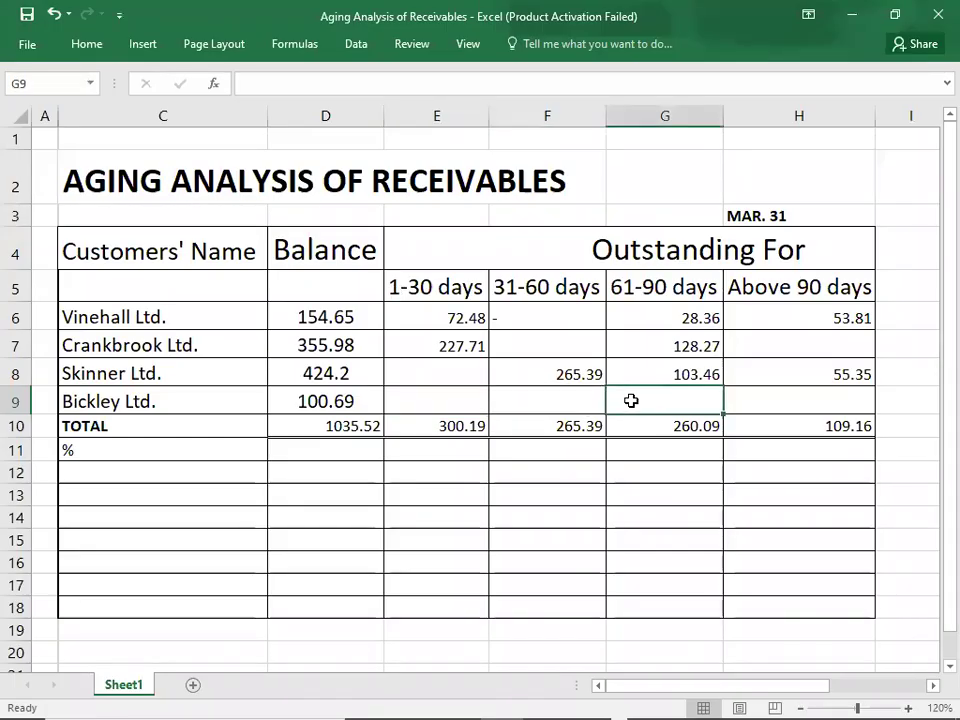
{"action": "left_click", "coordinate": [573, 395]}
{"action": "type", "text": "39.37"}
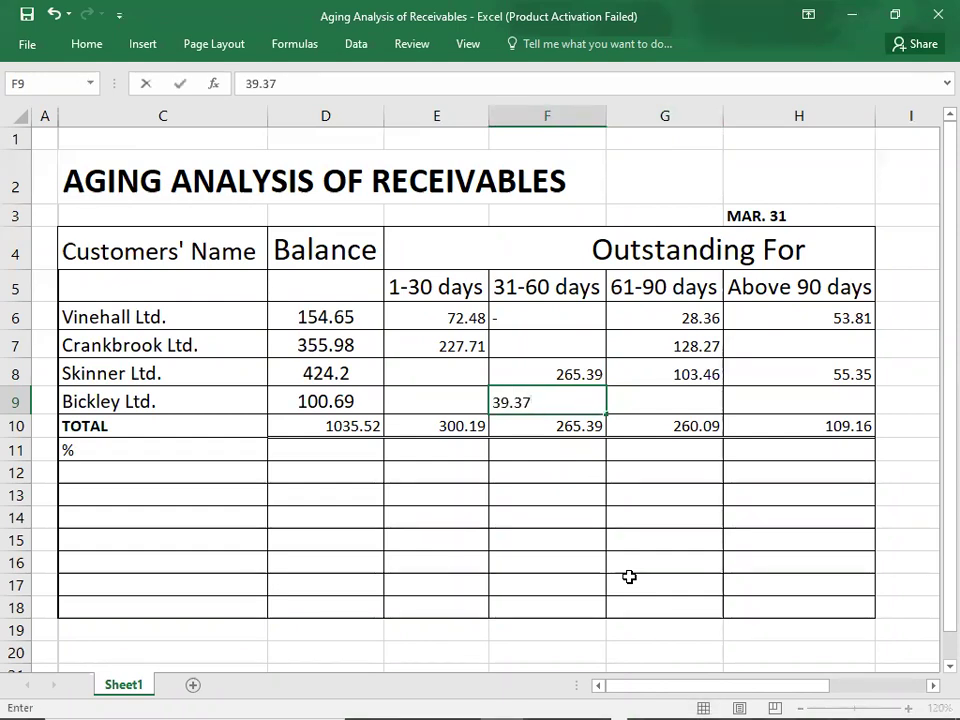
- Look up Bickley's 15 Mar invoice in the PDF and enter 61.32 in Bickley Ltd.'s 1-30 days cell in Excel
{"action": "key", "text": "alt+Tab"}
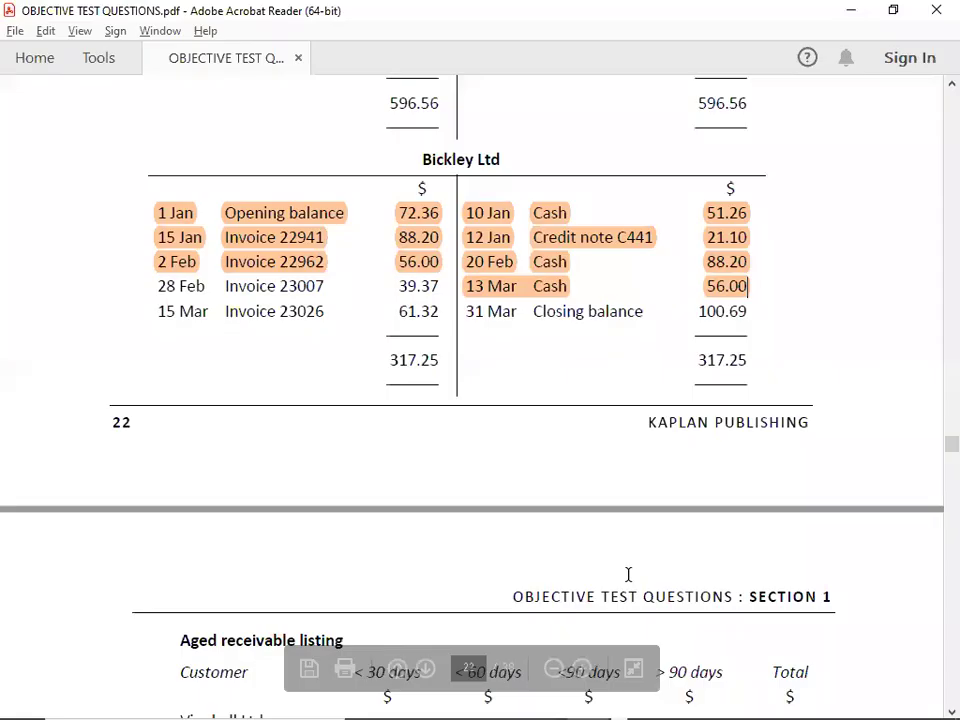
{"action": "left_click", "coordinate": [396, 312]}
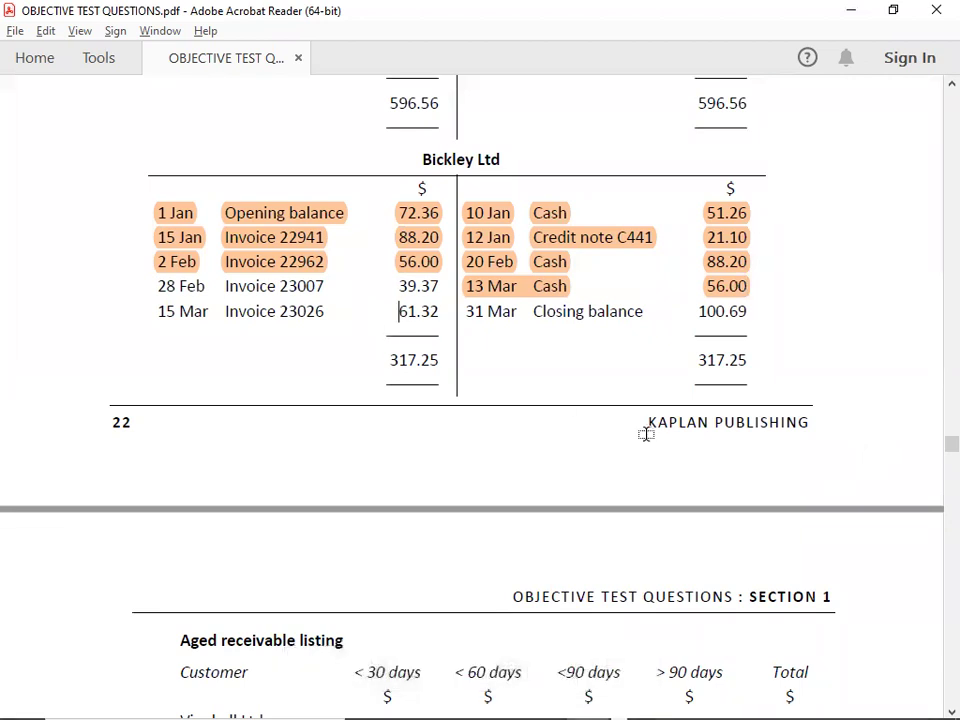
{"action": "key", "text": "alt+Tab"}
{"action": "left_click", "coordinate": [418, 410]}
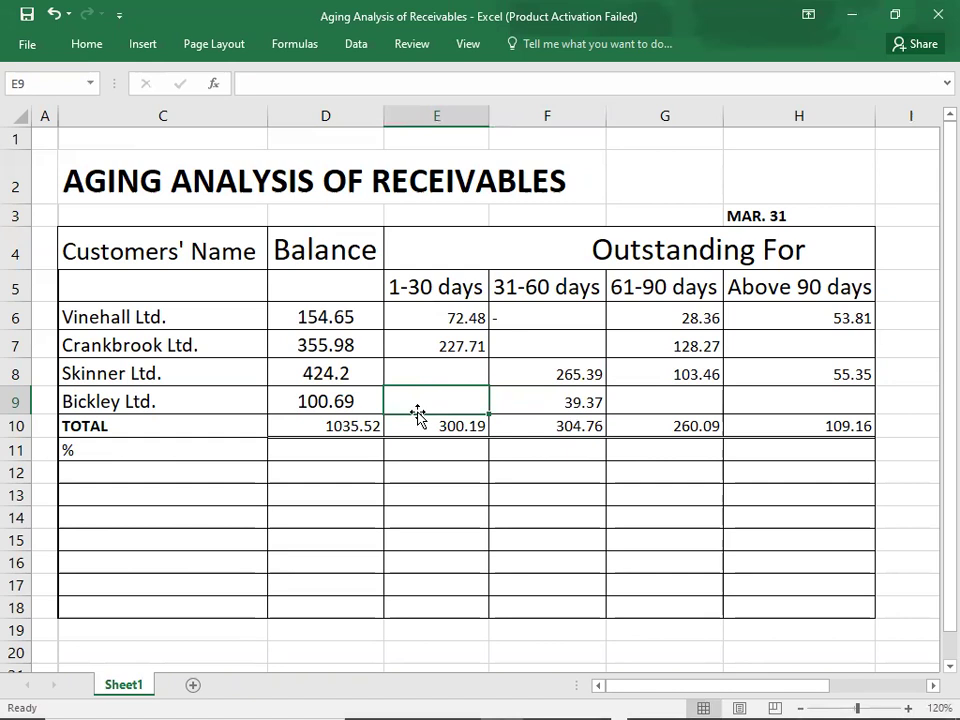
{"action": "type", "text": "61.32"}
{"action": "key", "text": "Return"}
{"action": "key", "text": "Return"}
{"action": "key", "text": "Return"}
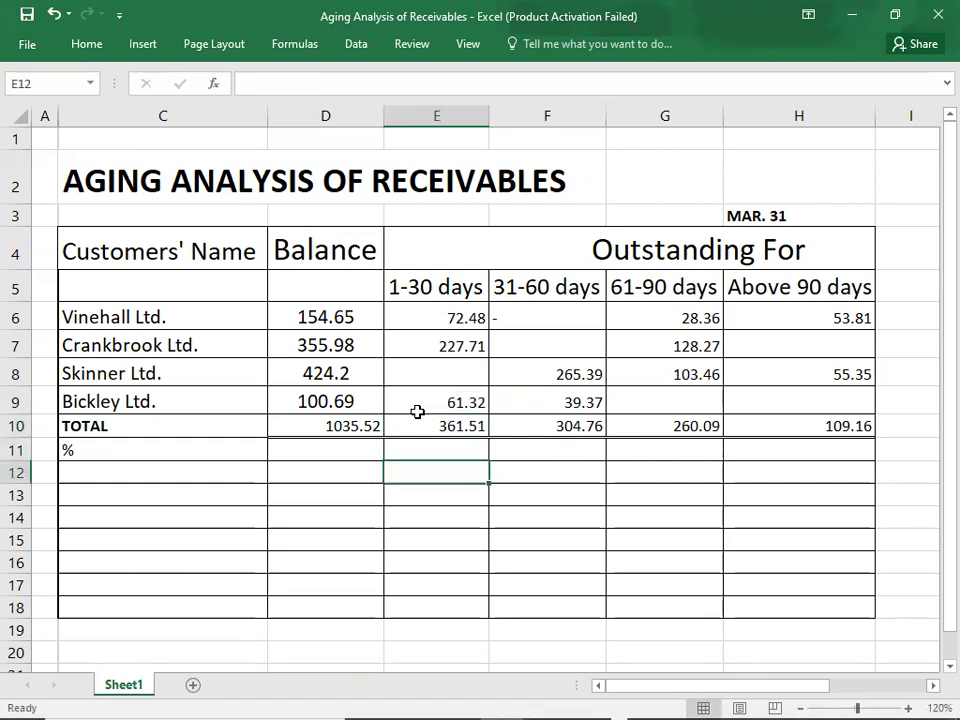
- Select the 1-30 days percentage cell E11, switch to Calculator and place its window just below the totals row
{"action": "left_click", "coordinate": [449, 574]}
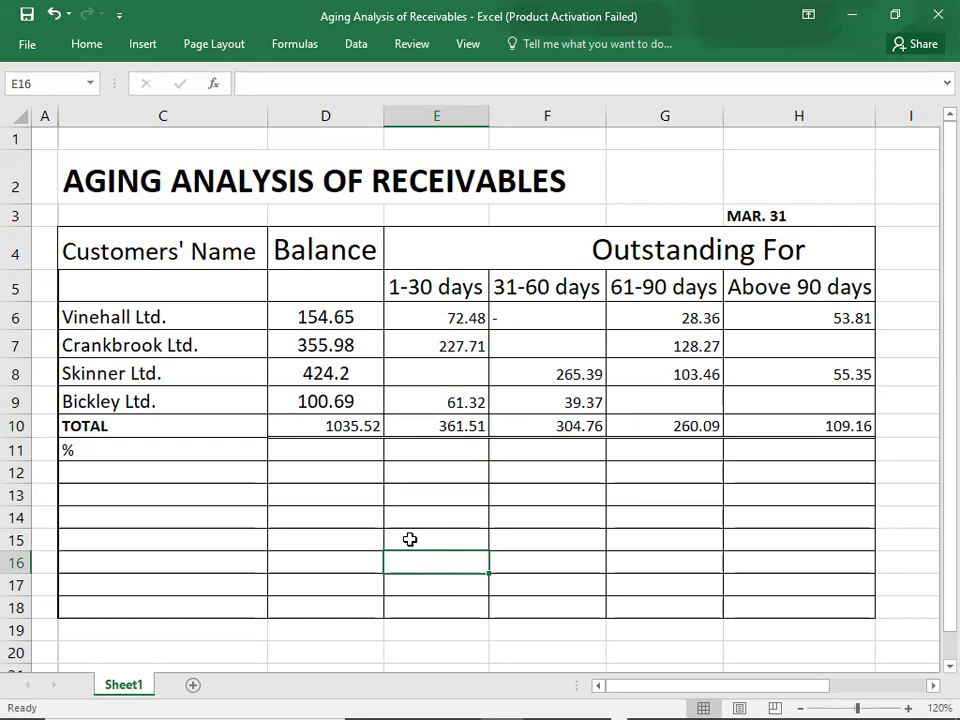
{"action": "left_click", "coordinate": [339, 458]}
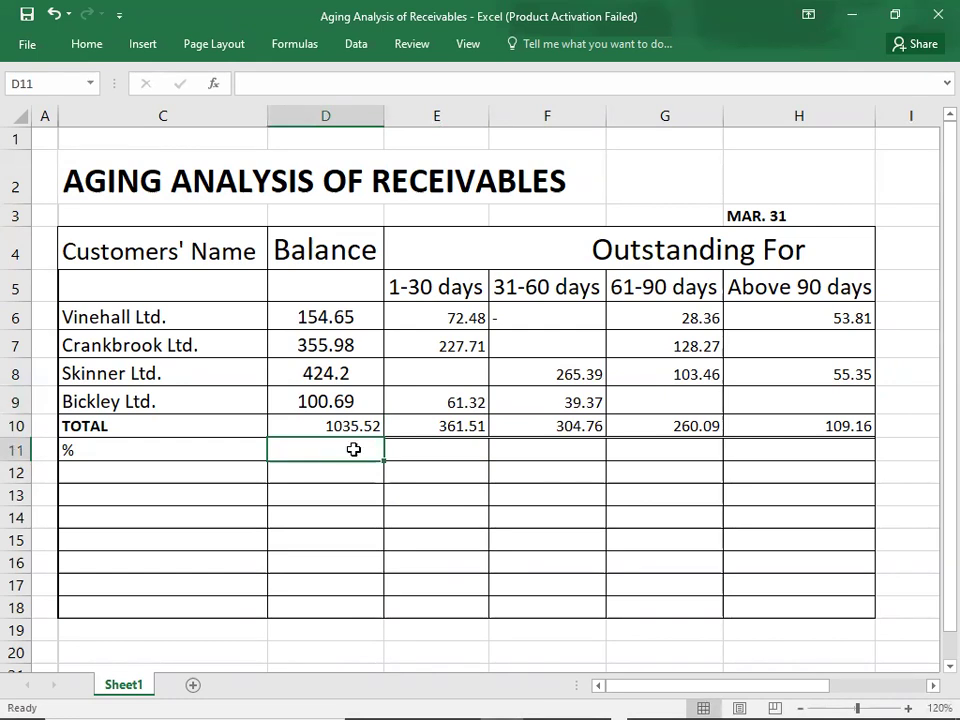
{"action": "left_click", "coordinate": [433, 453]}
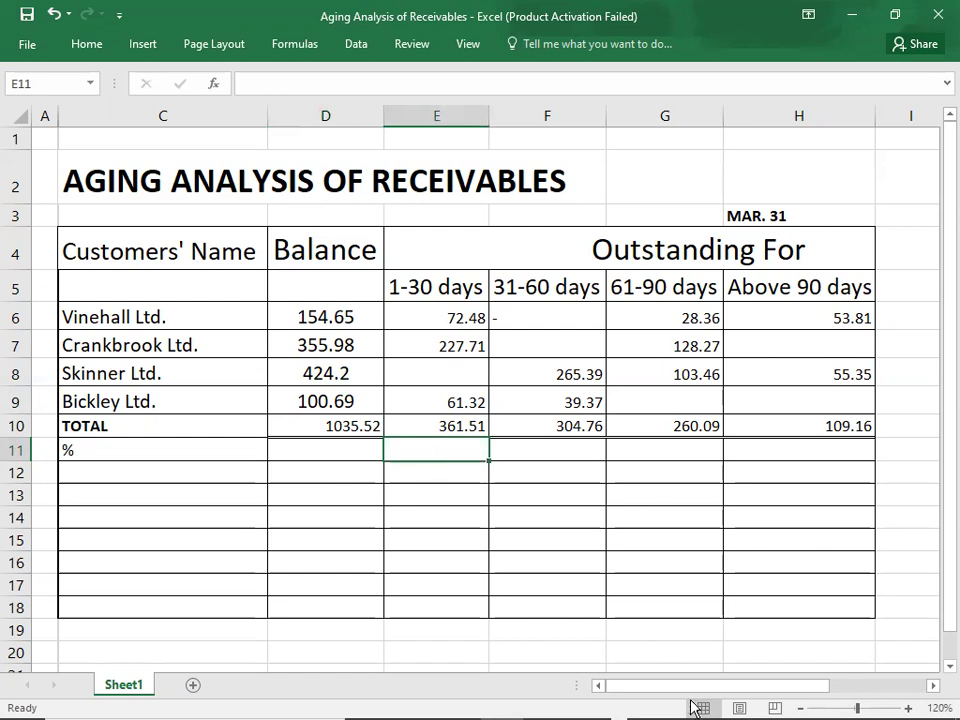
{"action": "mouse_move", "coordinate": [701, 709]}
{"action": "left_click", "coordinate": [620, 703]}
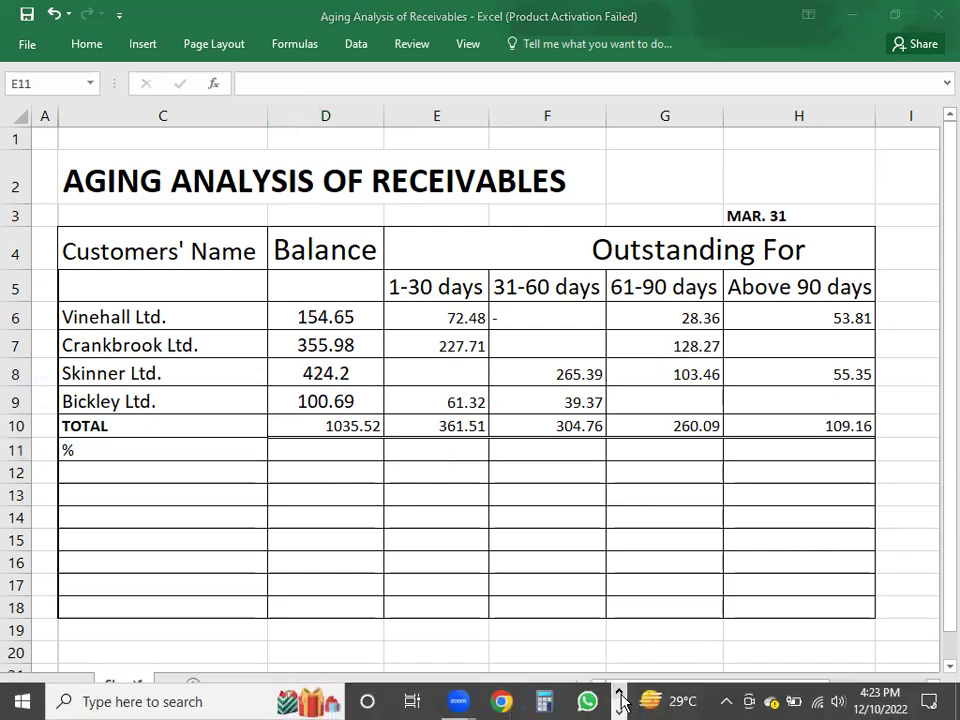
{"action": "left_click", "coordinate": [550, 704]}
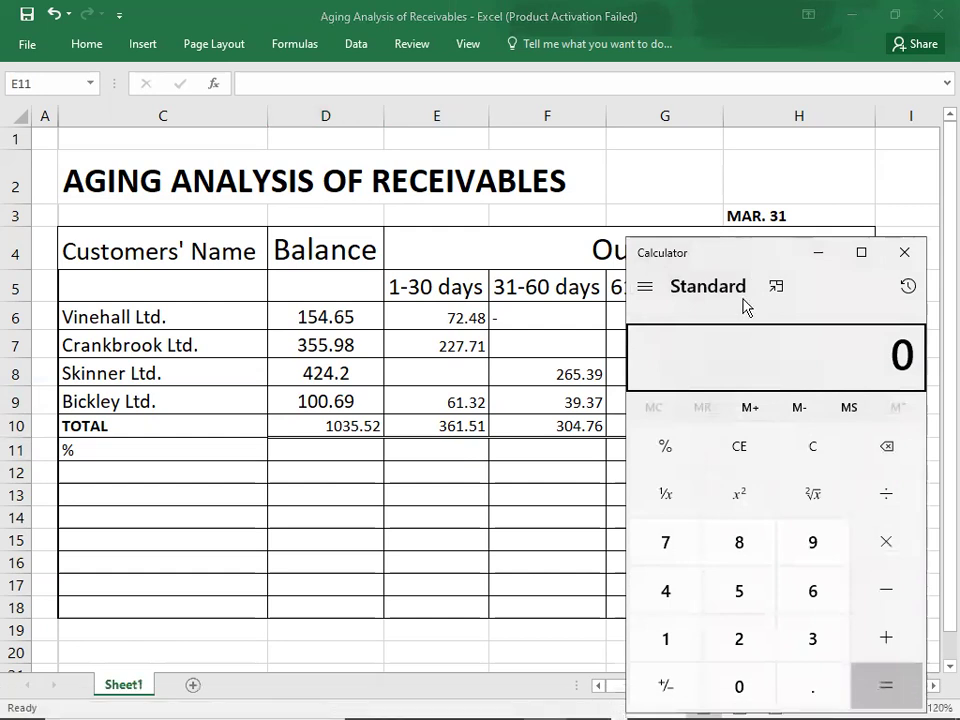
{"action": "left_click_drag", "start_coordinate": [753, 260], "coordinate": [507, 470]}
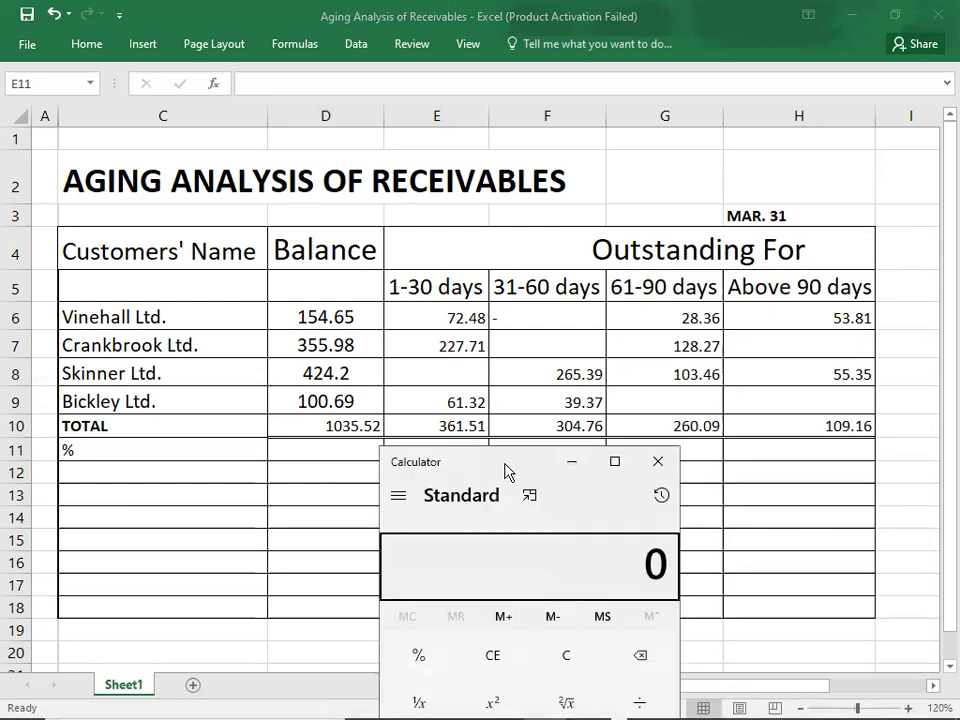
- Calculate the 1-30 days share of the total balance as 361.51 ÷ 1035.52 × 100
{"action": "type", "text": "361."}
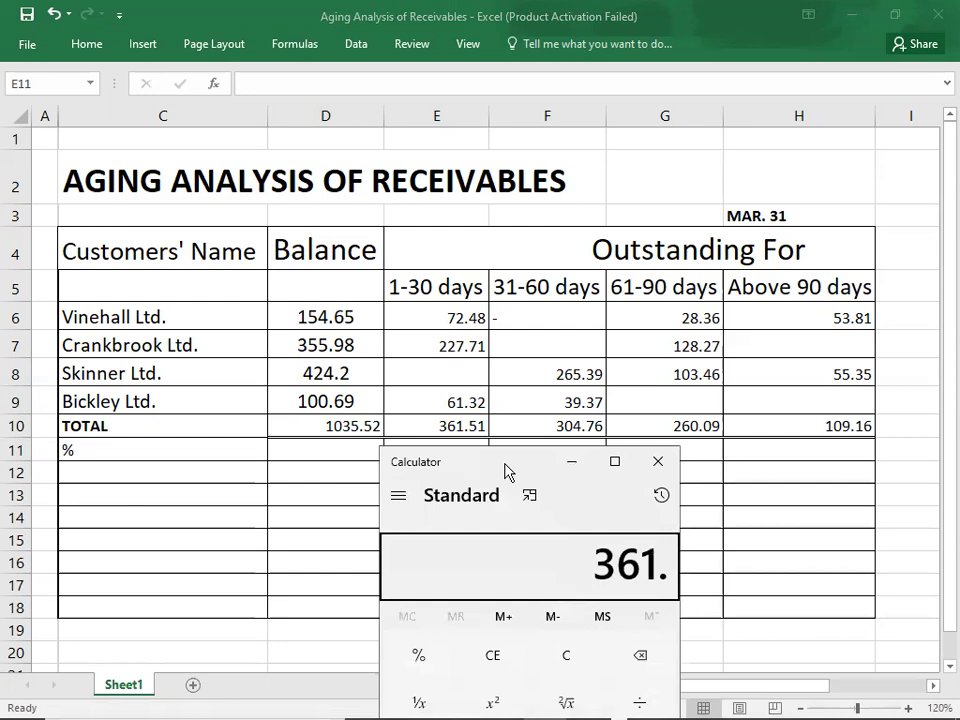
{"action": "type", "text": "51"}
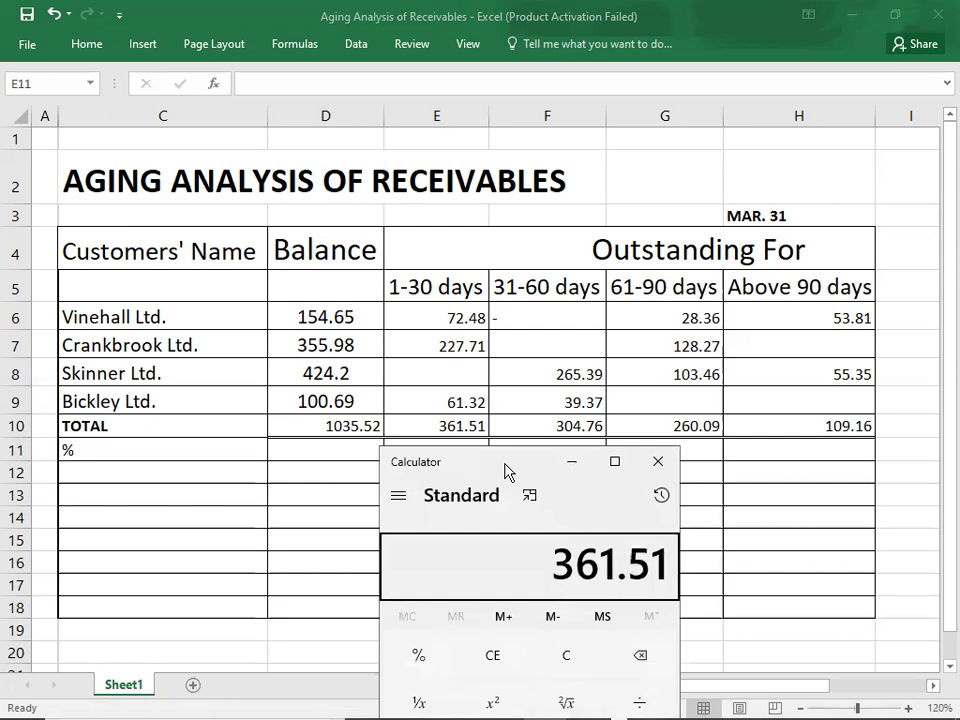
{"action": "key", "text": "slash"}
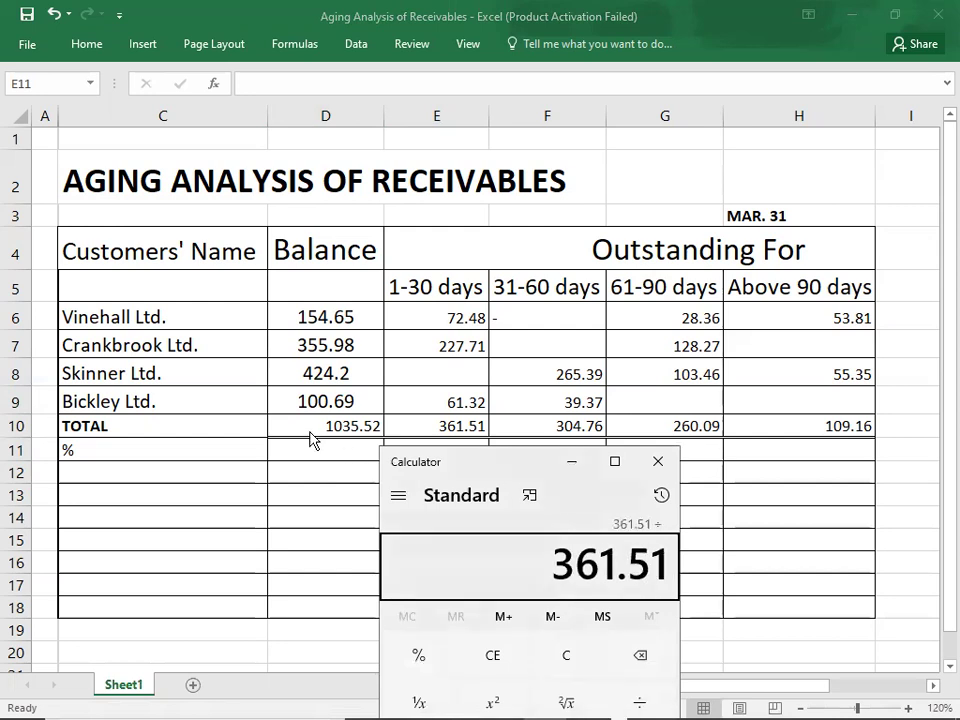
{"action": "type", "text": "1,035."}
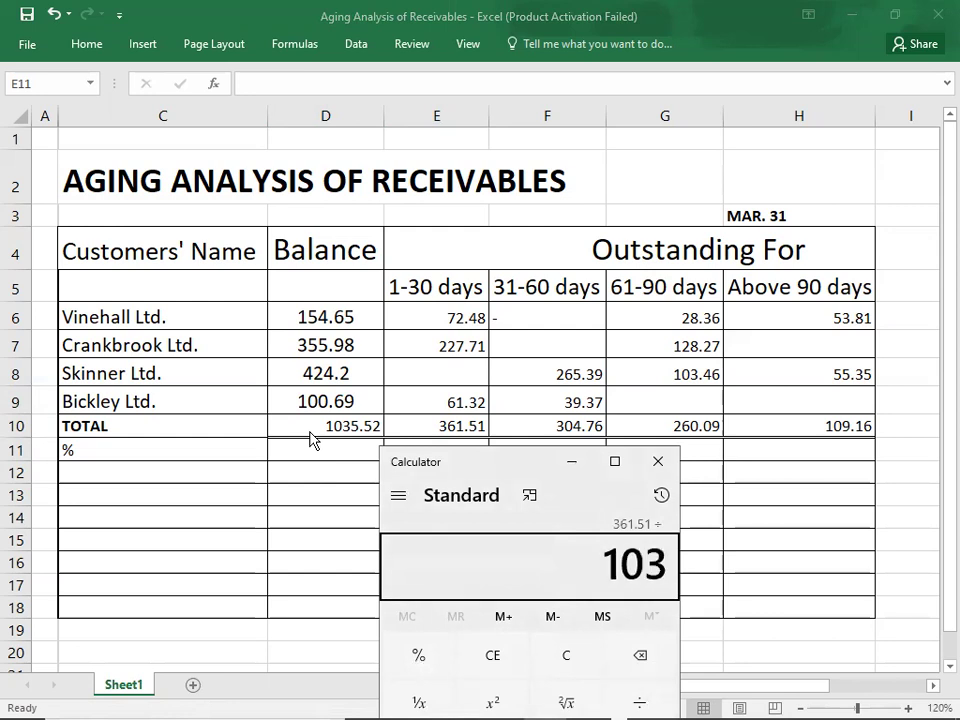
{"action": "type", "text": "52"}
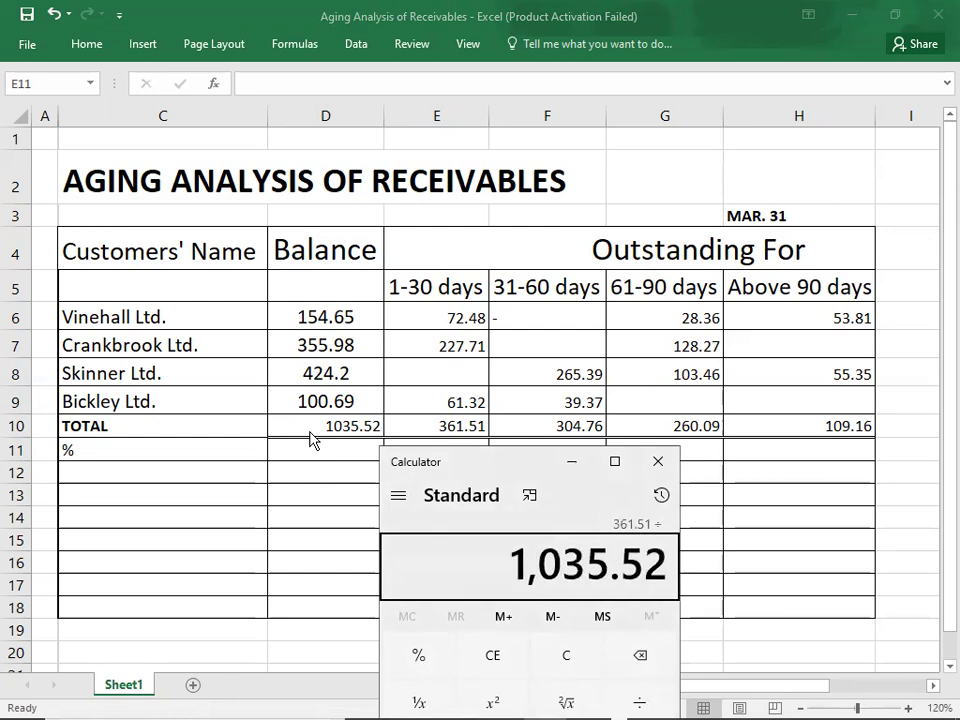
{"action": "key", "text": "asterisk"}
{"action": "type", "text": "100"}
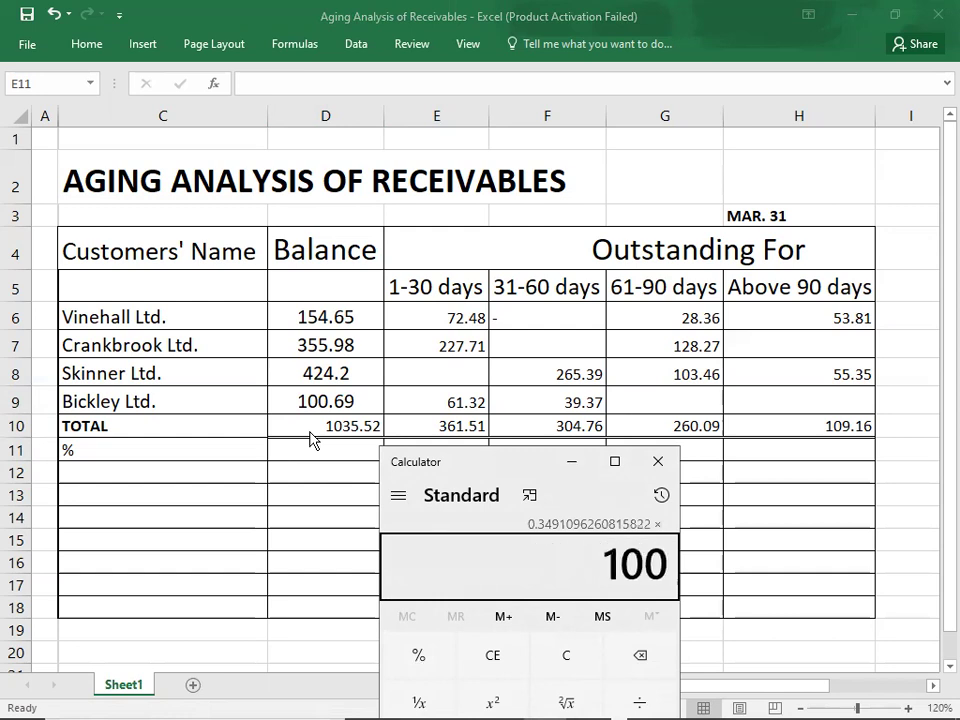
{"action": "key", "text": "Return"}
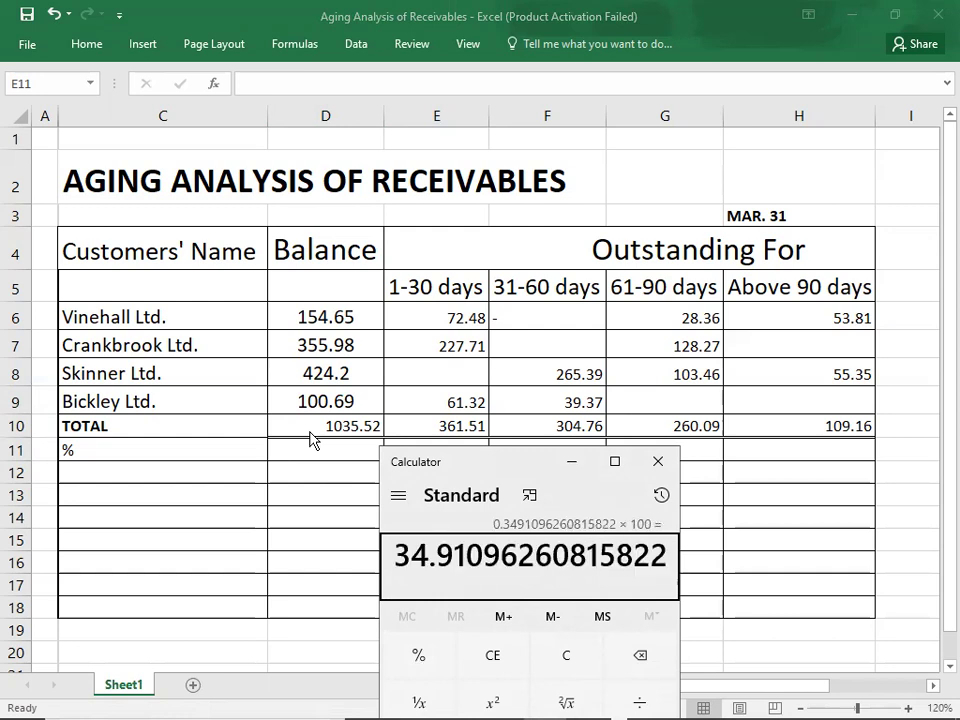
- Switch back to Excel and enter 35% in the 1-30 days cell of the % row
{"action": "left_click", "coordinate": [388, 450]}
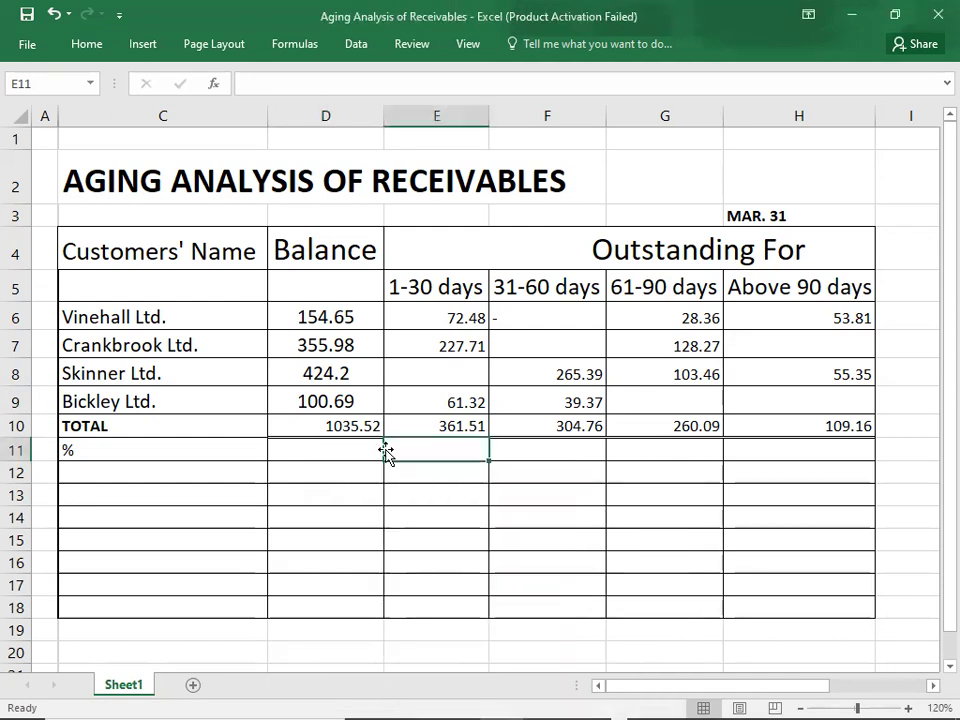
{"action": "type", "text": "35"}
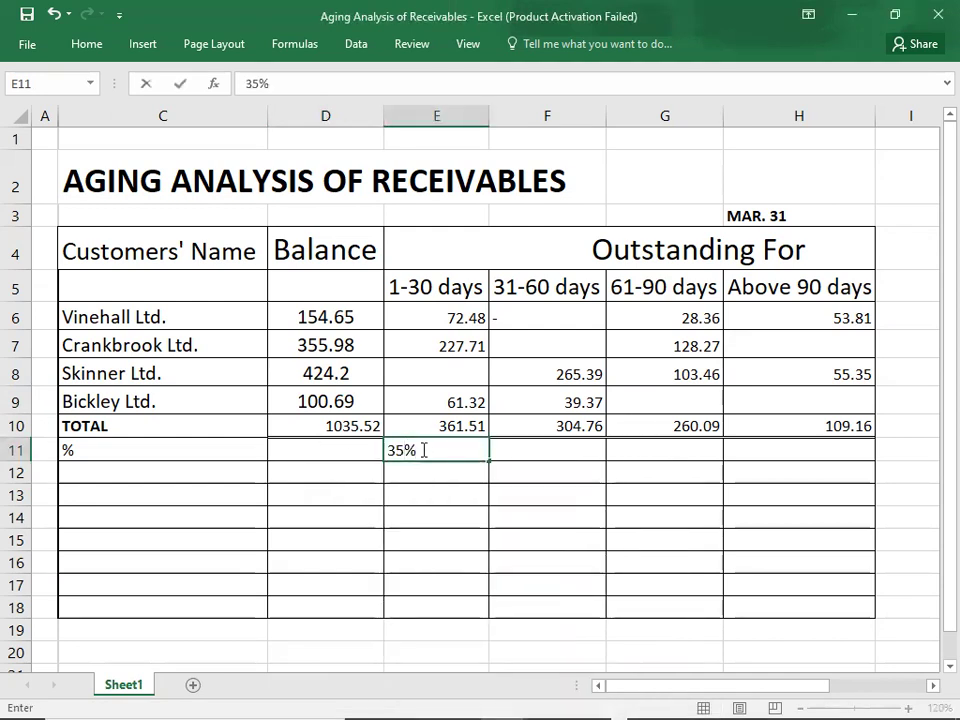
{"action": "key", "text": "Tab"}
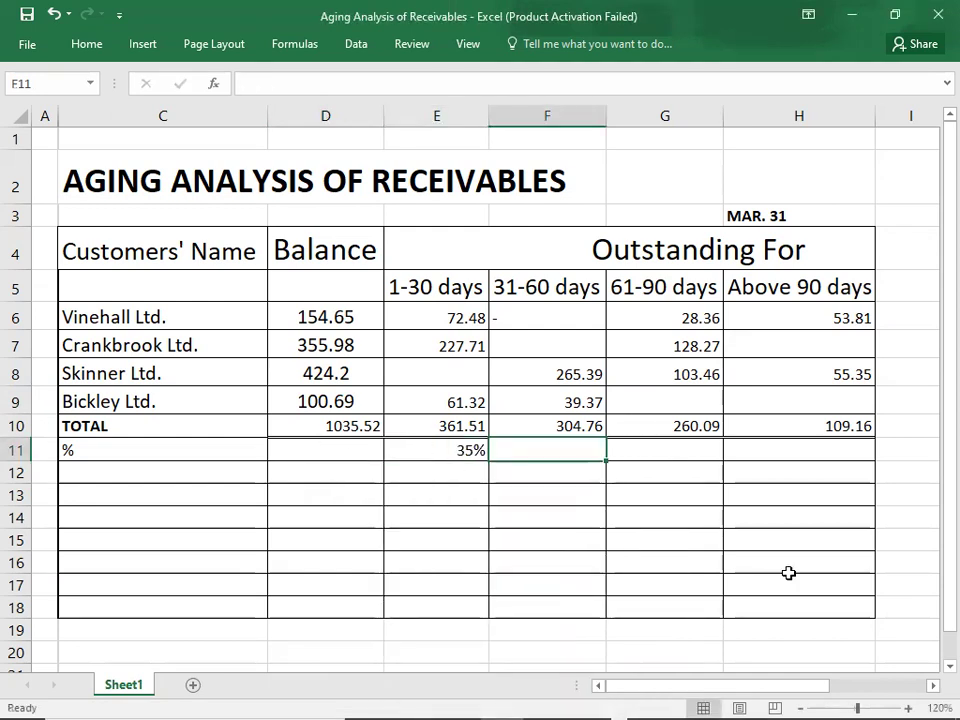
- Switch to Calculator, clear it and calculate the 31-60 days share as 304.76 ÷ 1035.52 × 100
{"action": "key", "text": "alt+Tab"}
{"action": "key", "text": "Escape"}
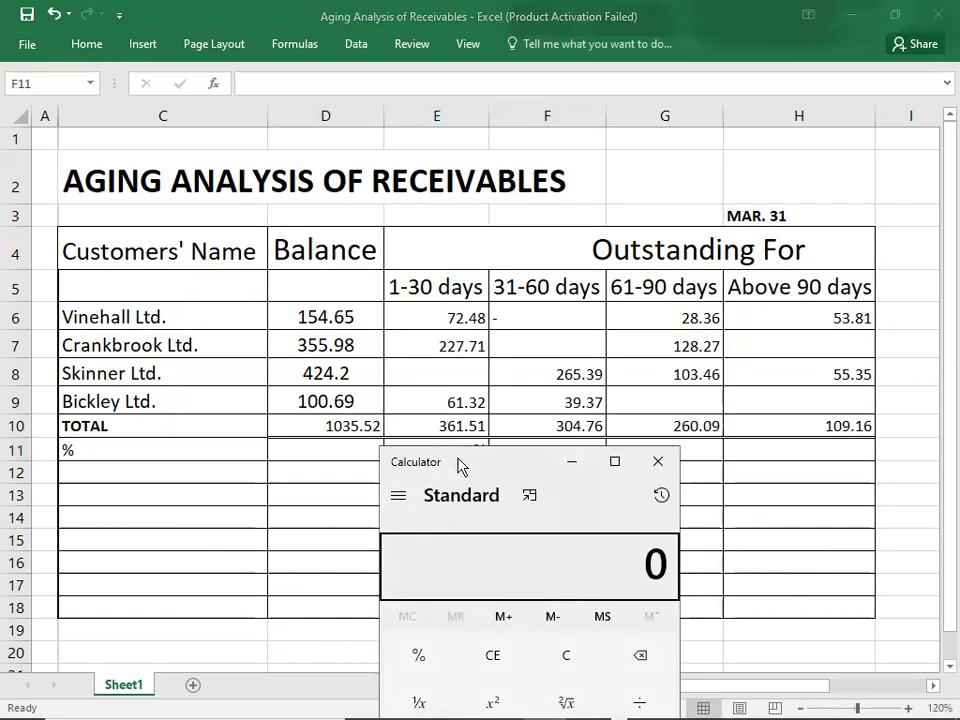
{"action": "left_click_drag", "start_coordinate": [460, 466], "coordinate": [557, 463]}
{"action": "type", "text": "304.7"}
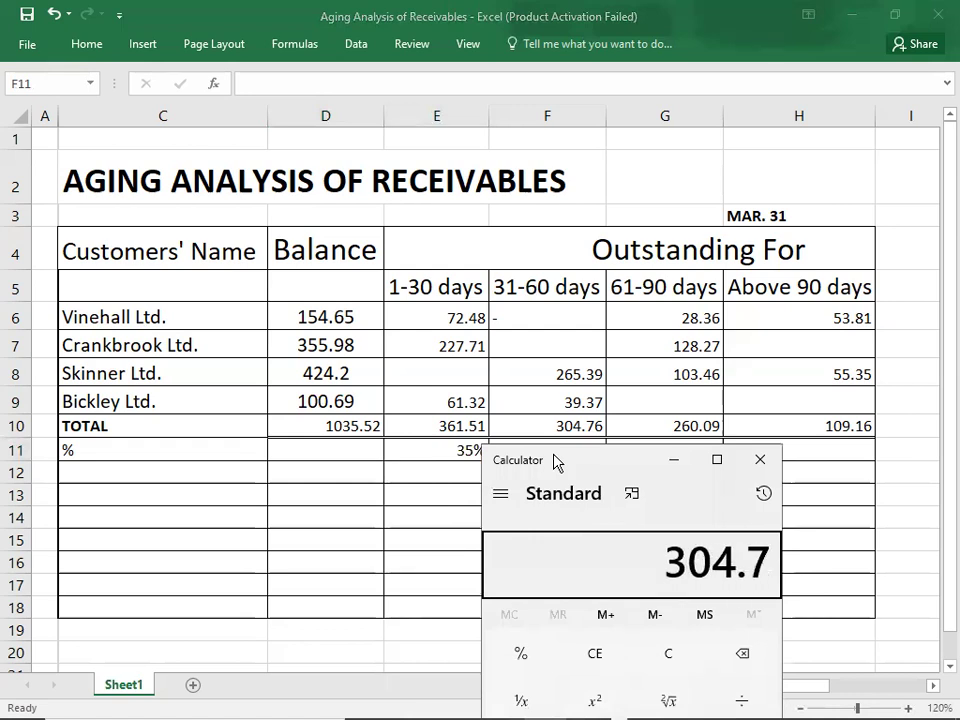
{"action": "type", "text": "6"}
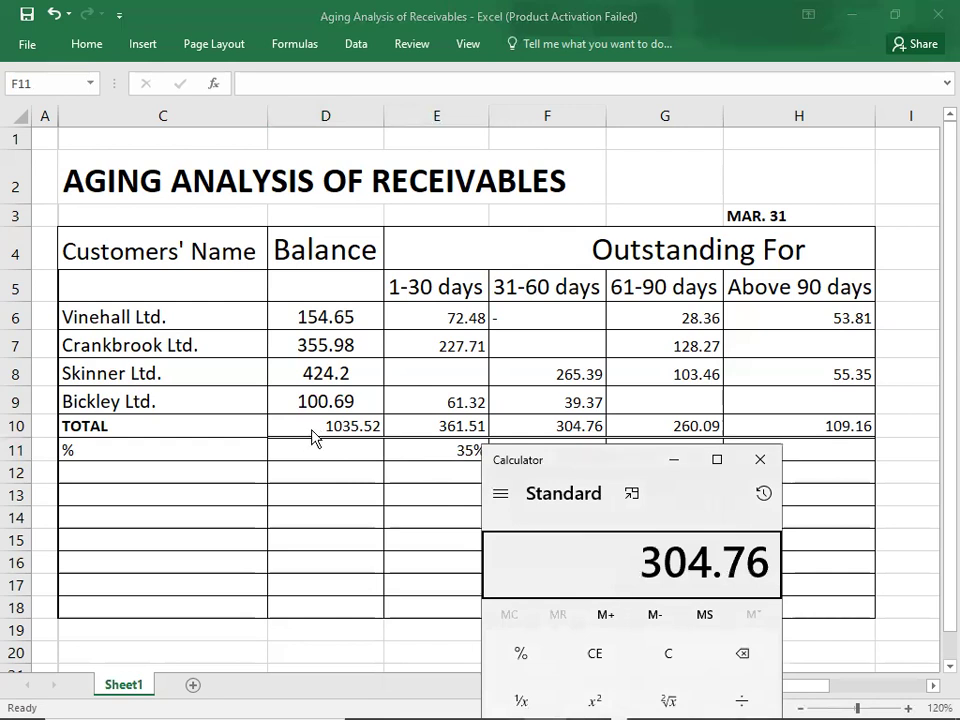
{"action": "type", "text": "/103"}
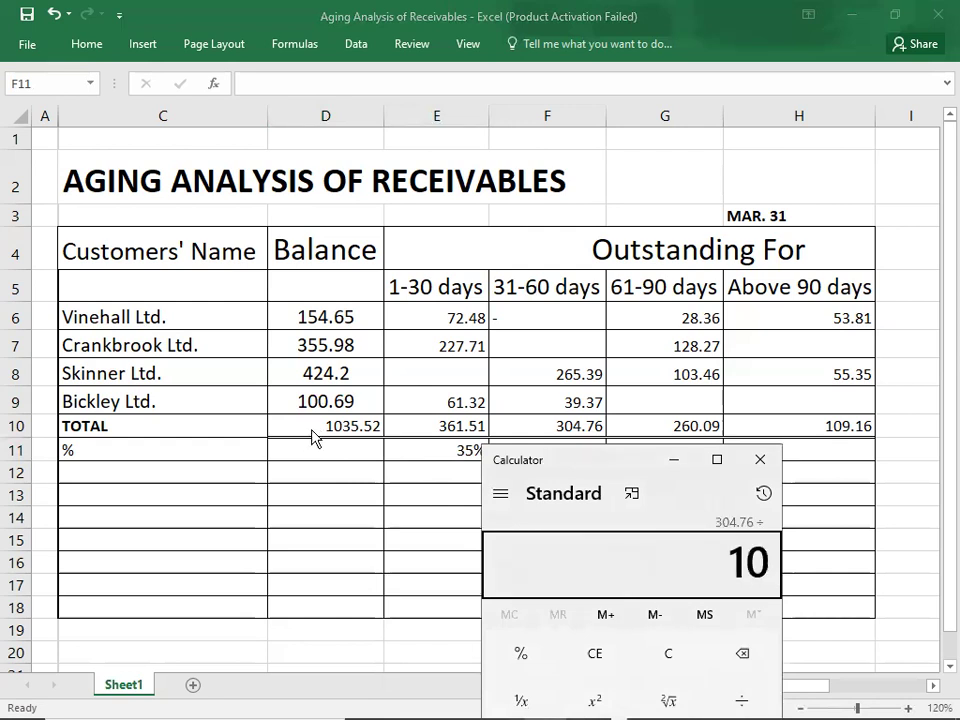
{"action": "type", "text": "5"}
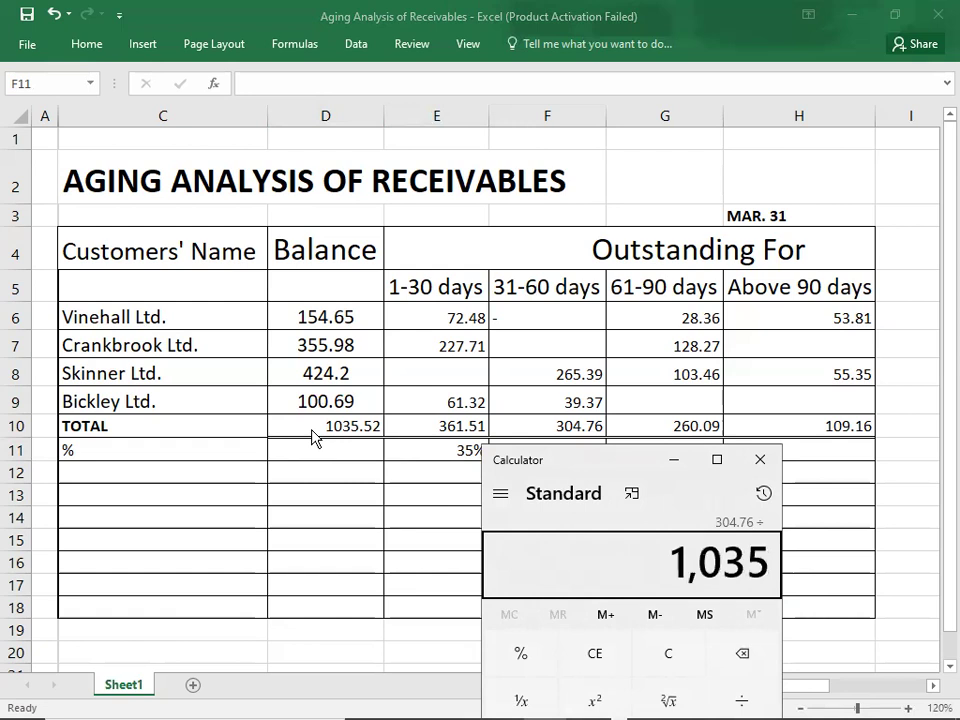
{"action": "type", "text": ".52*100="}
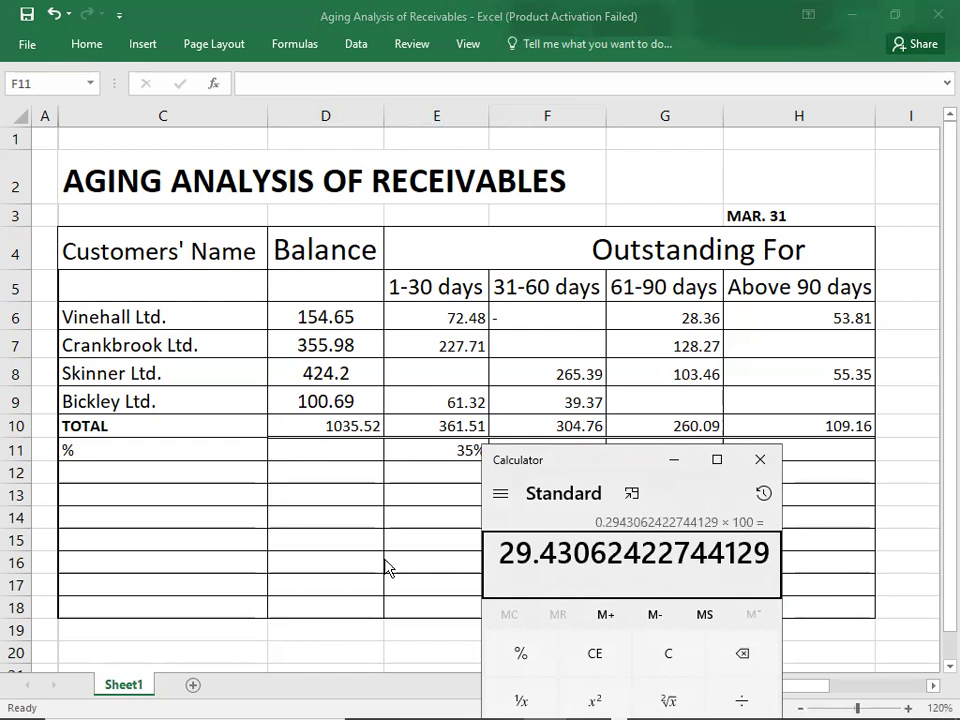
- Switch back to Excel and enter 29% in the 31-60 days cell of the % row
{"action": "key", "text": "alt+Tab"}
{"action": "type", "text": "29%"}
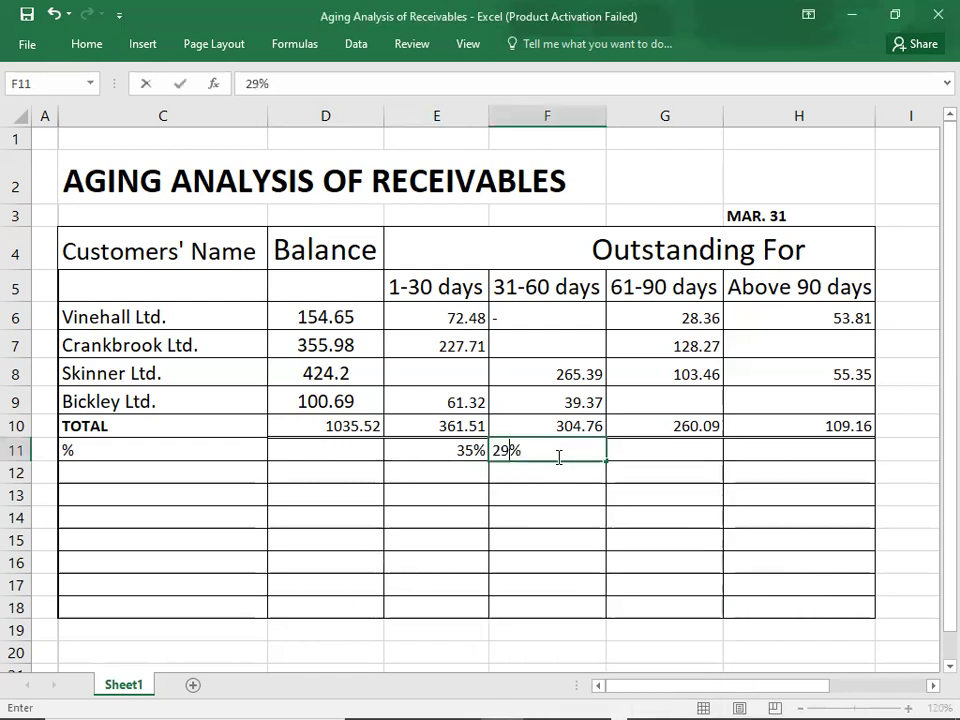
{"action": "key", "text": "Tab"}
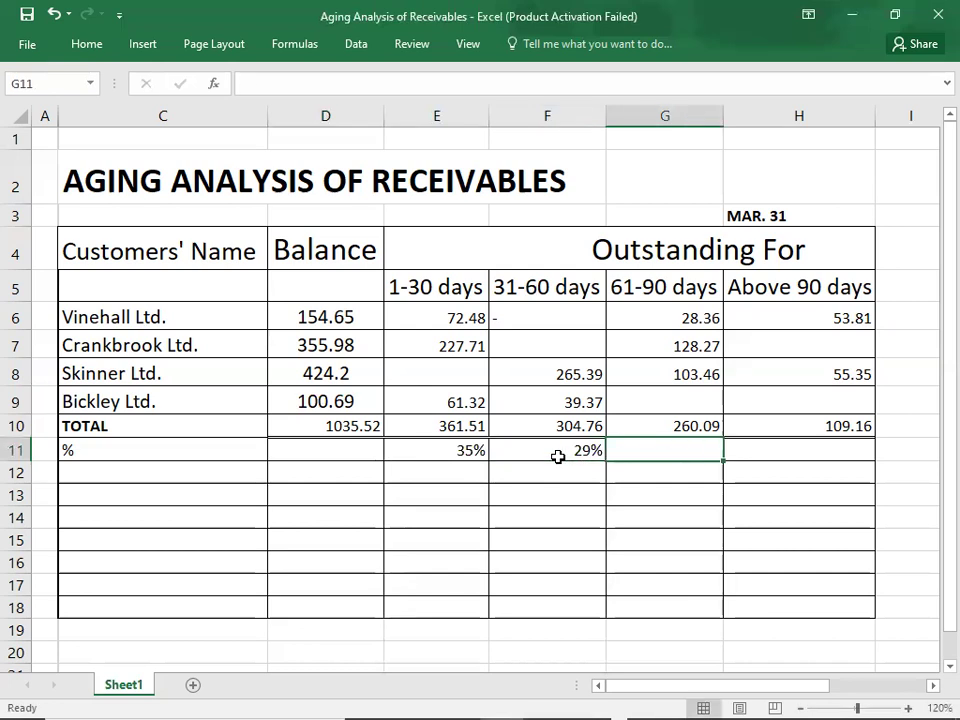
- Switch to Calculator, clear it and calculate the 61-90 days share as 260.09 ÷ 1035.52 × 100
{"action": "key", "text": "alt+Tab"}
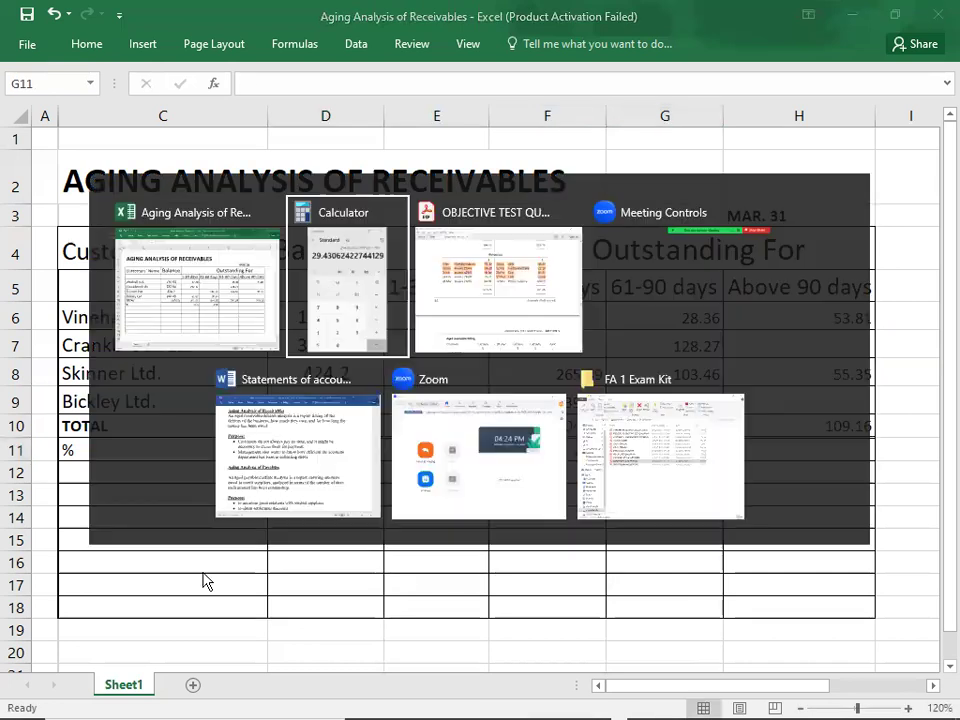
{"action": "key", "text": "Escape"}
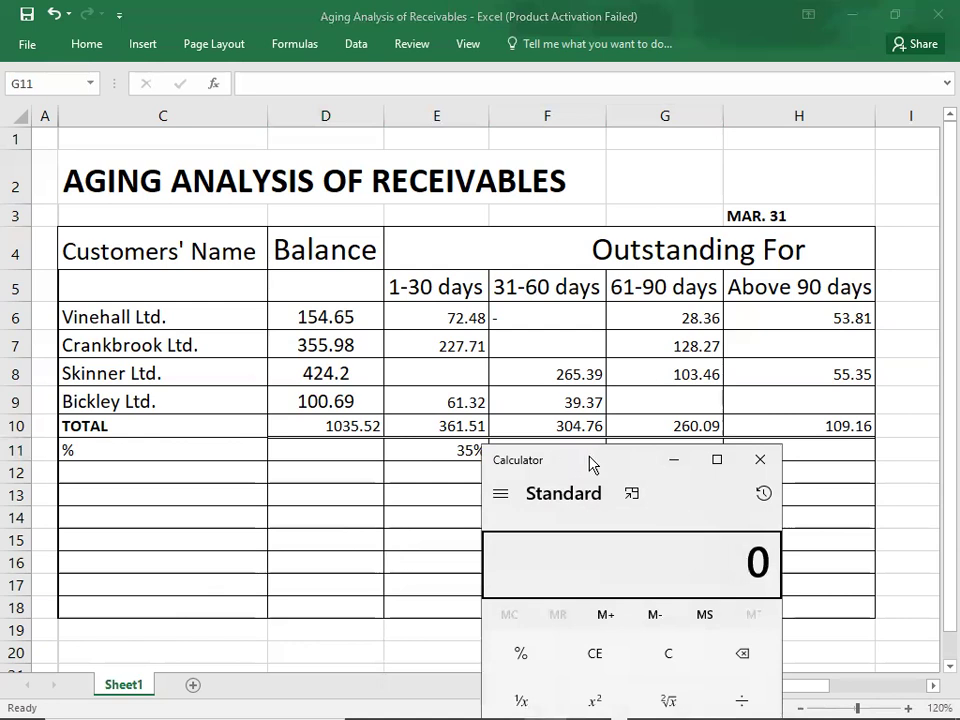
{"action": "left_click_drag", "start_coordinate": [592, 464], "coordinate": [660, 462]}
{"action": "type", "text": "260.09"}
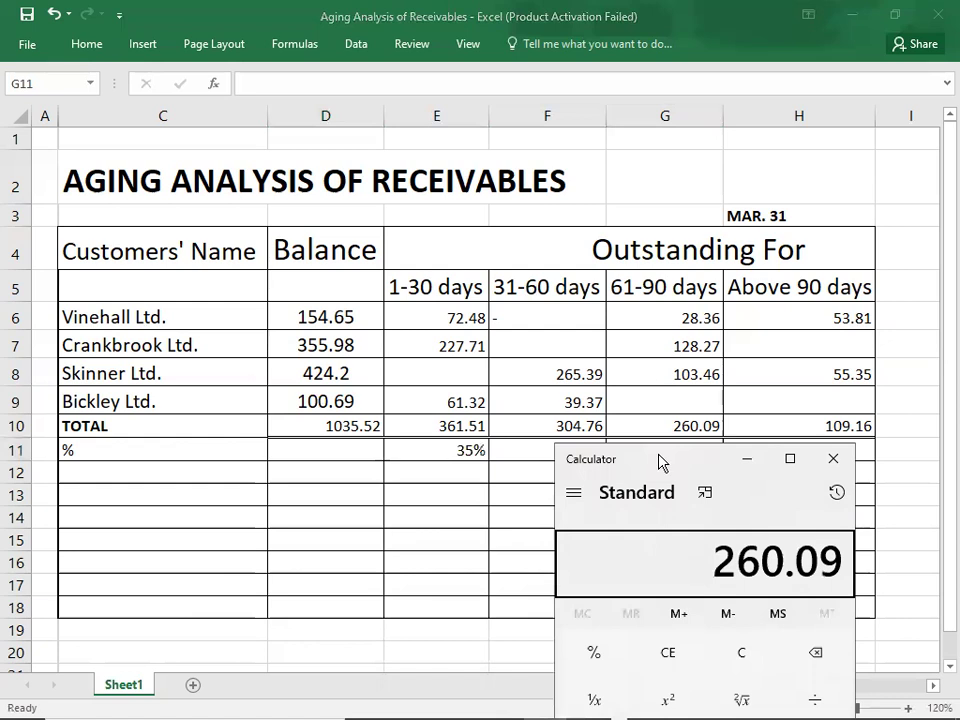
{"action": "key", "text": "slash"}
{"action": "type", "text": "1035.52"}
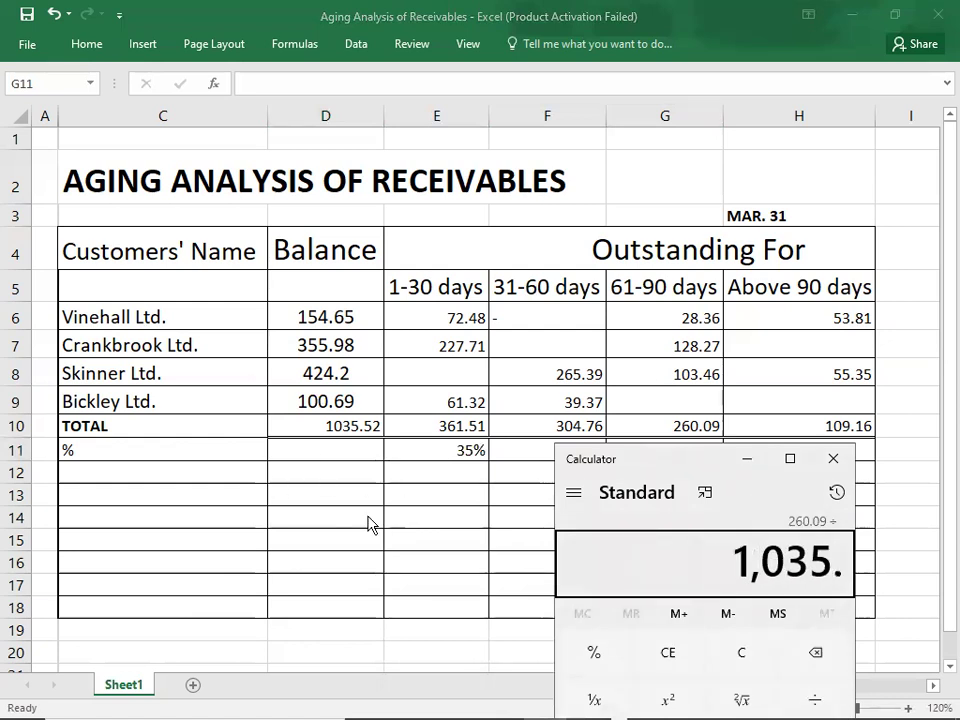
{"action": "type", "text": "*100"}
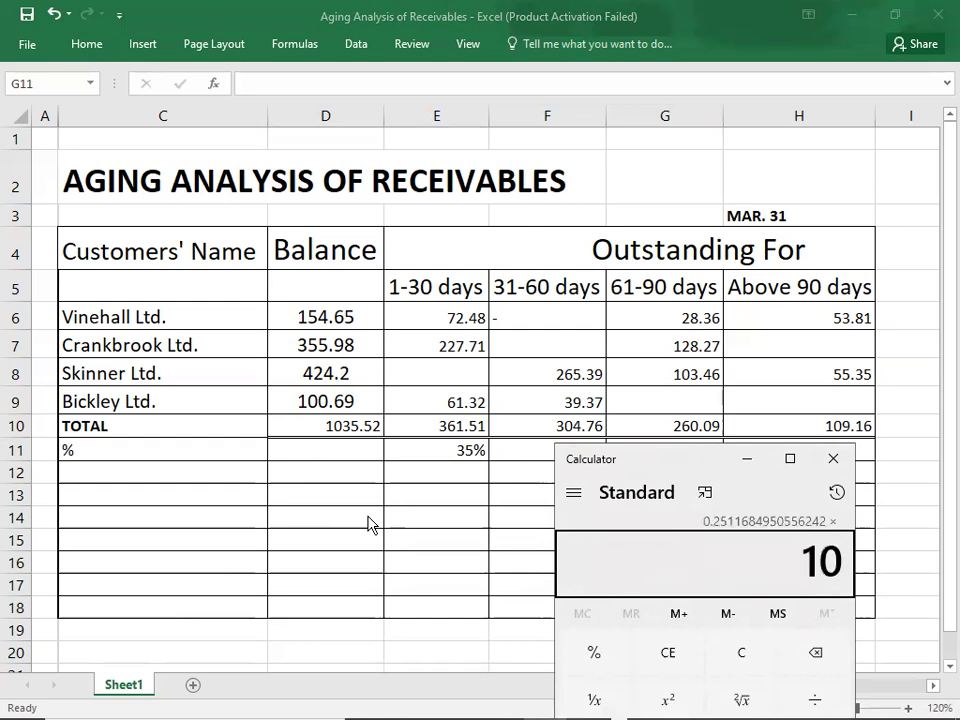
{"action": "key", "text": "Return"}
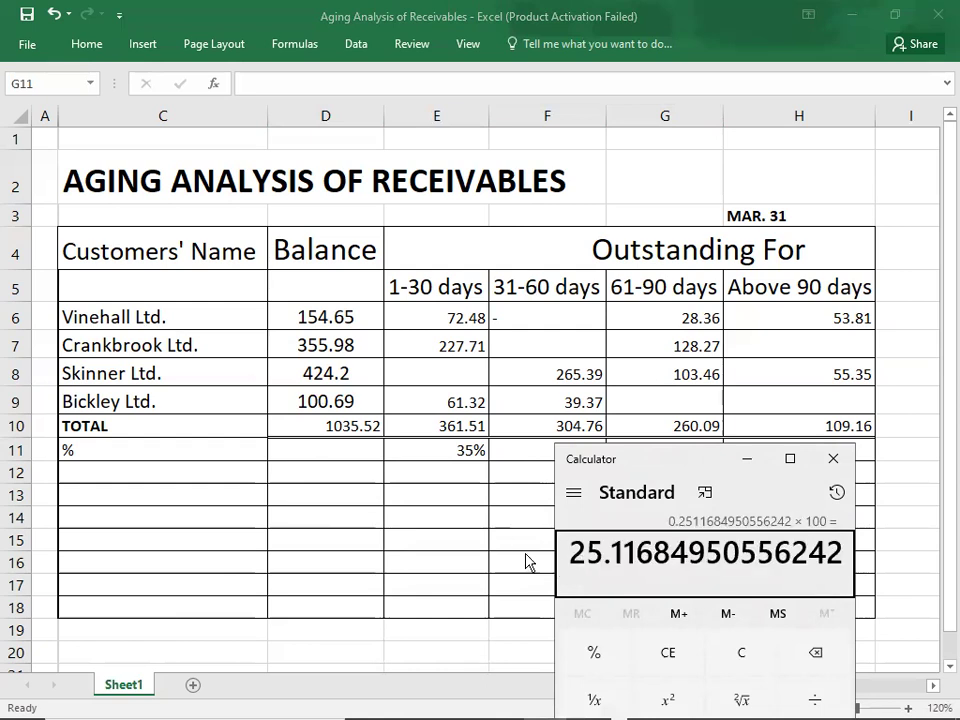
- Switch back to Excel and enter 25% in the 61-90 days cell of the % row
{"action": "key", "text": "alt+Tab"}
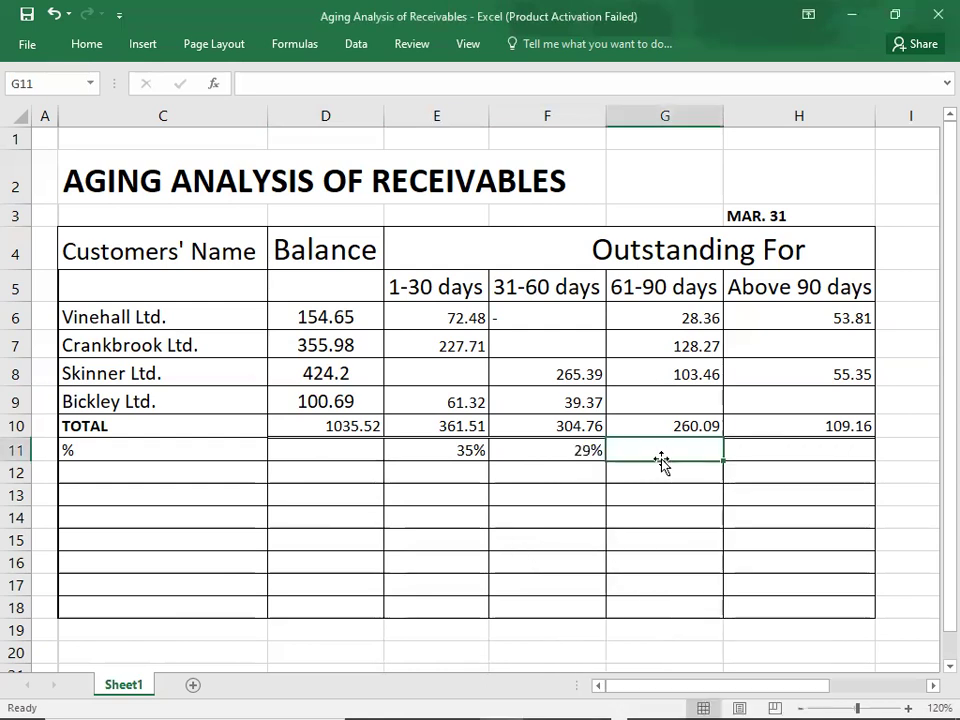
{"action": "type", "text": "25%"}
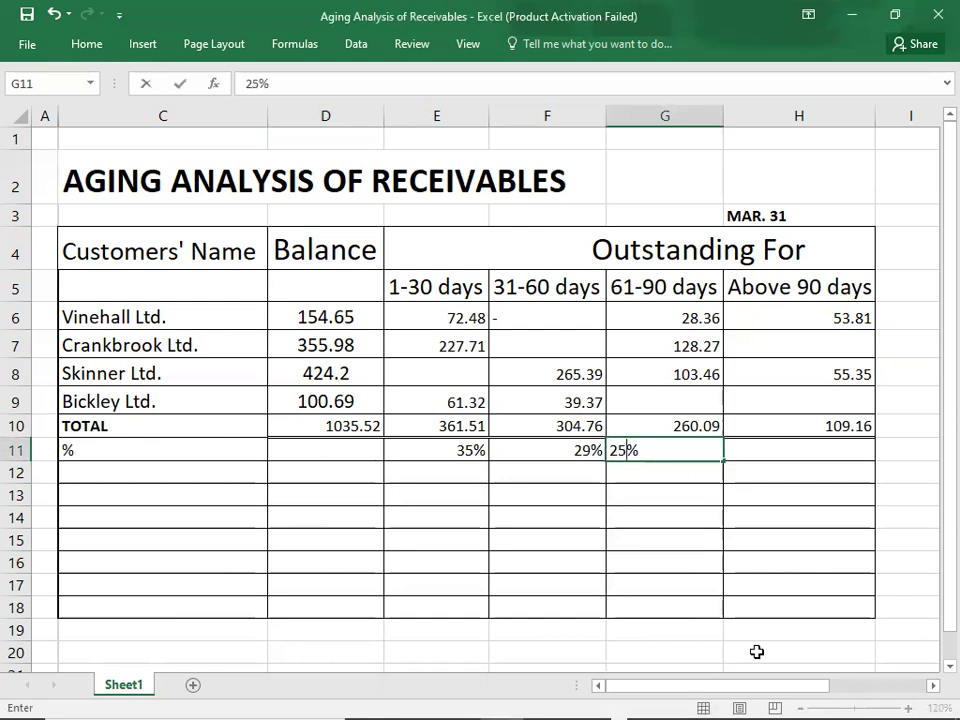
{"action": "key", "text": "Tab"}
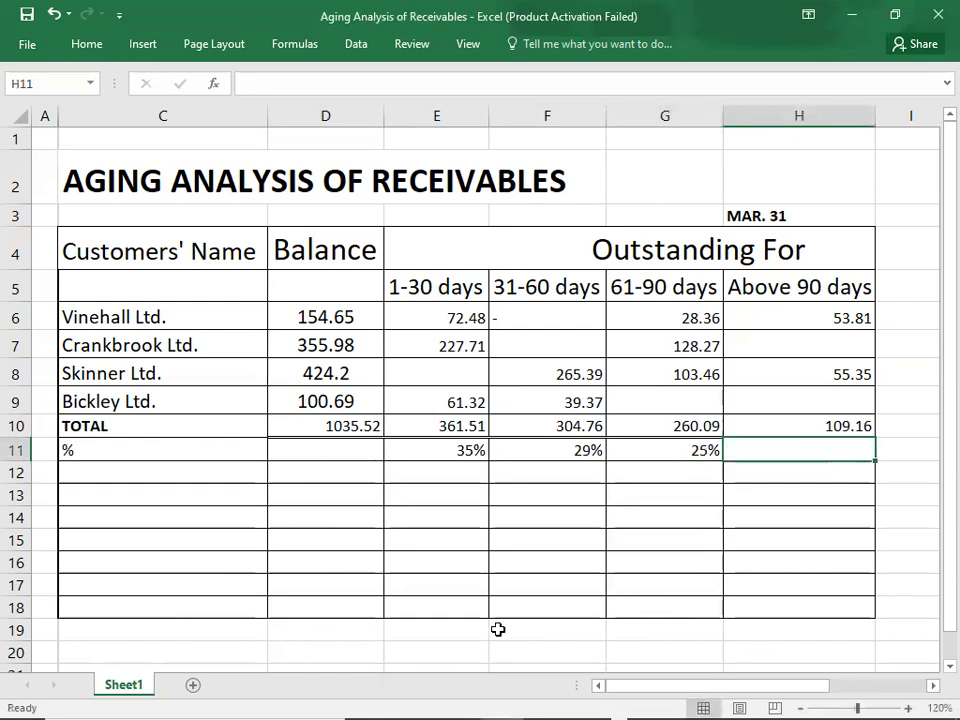
- Switch to Calculator, clear it and calculate the Above 90 days share as 109.16 ÷ 1035.52 × 100
{"action": "key", "text": "alt+Tab"}
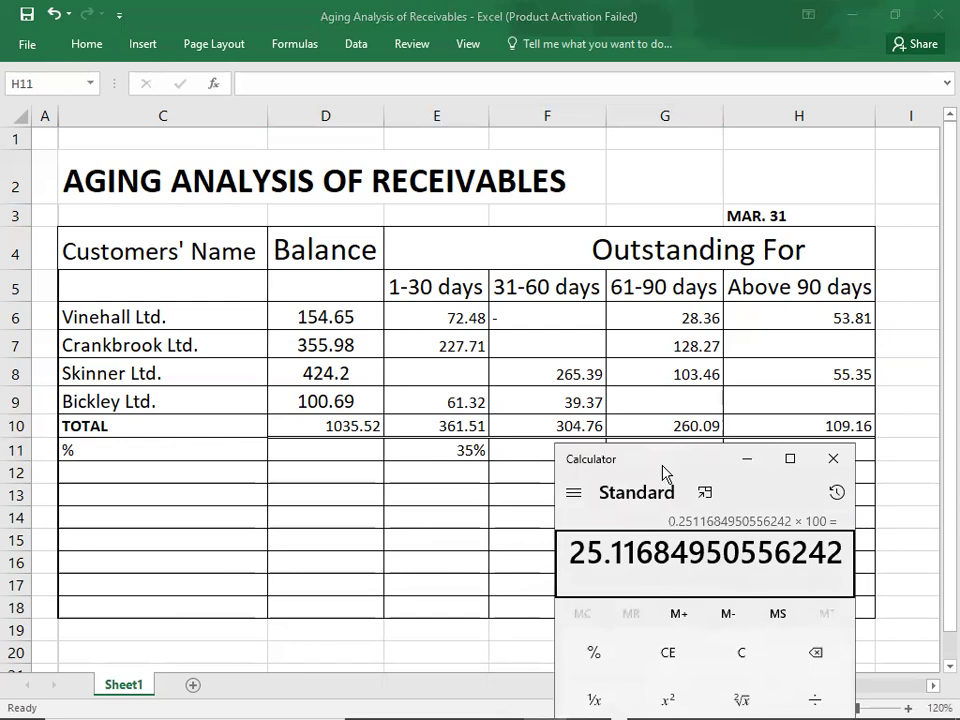
{"action": "key", "text": "Escape"}
{"action": "type", "text": "109"}
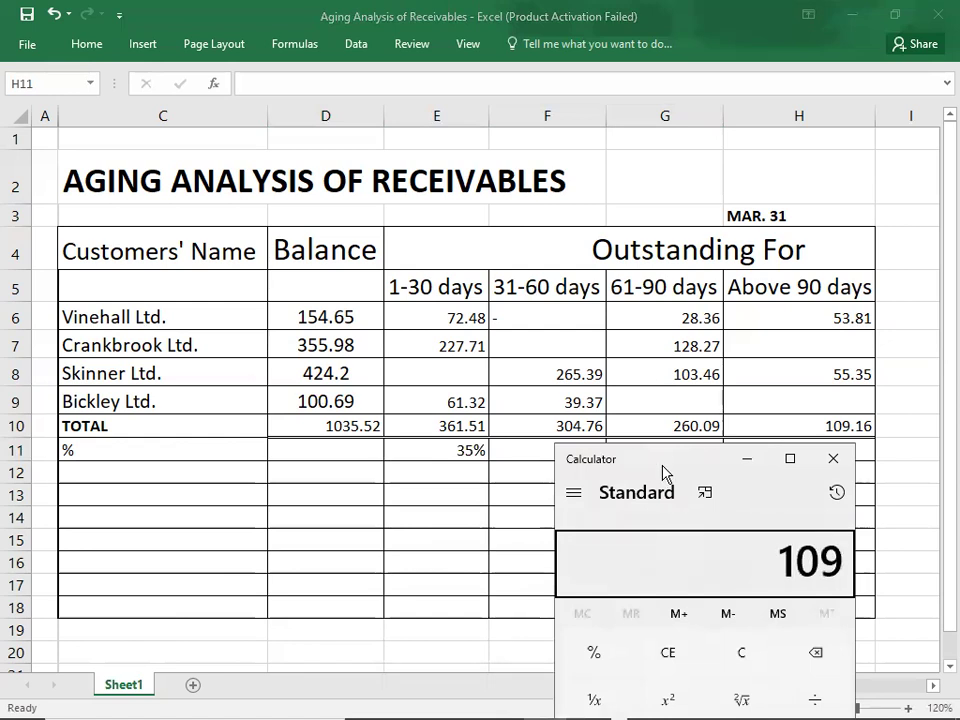
{"action": "type", "text": ".16"}
{"action": "key", "text": "slash"}
{"action": "type", "text": "1,035.5"}
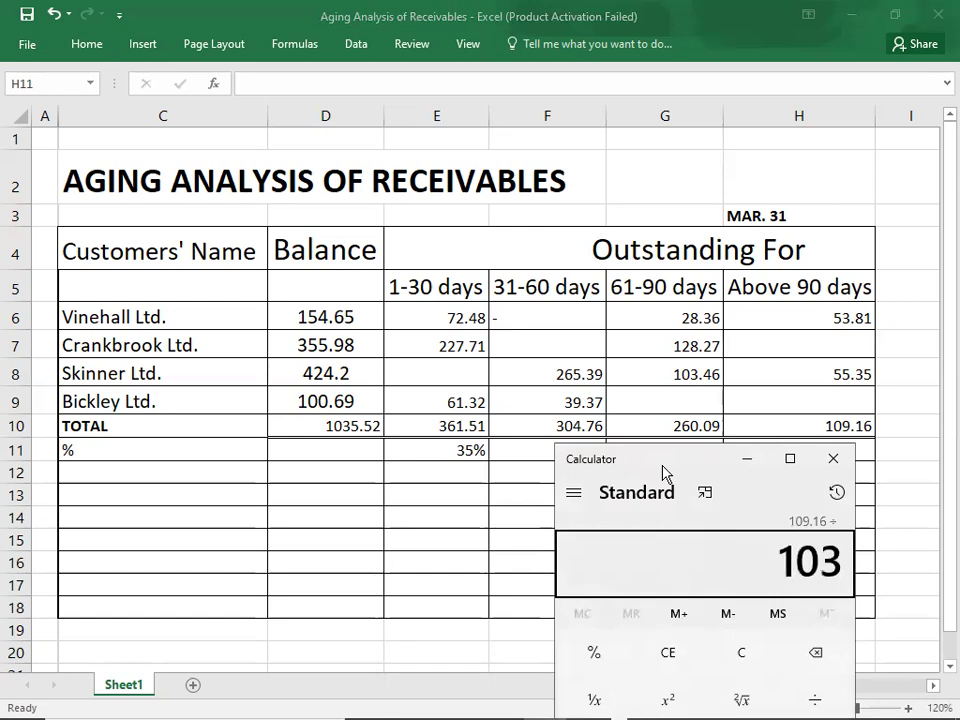
{"action": "type", "text": "2"}
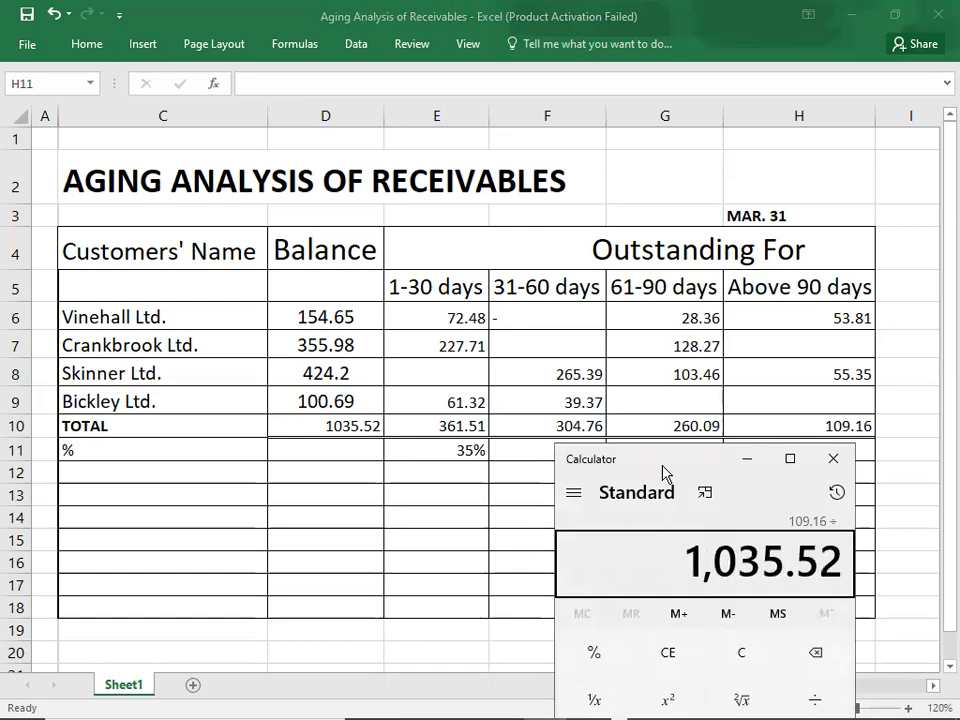
{"action": "key", "text": "asterisk"}
{"action": "type", "text": "100"}
{"action": "key", "text": "Return"}
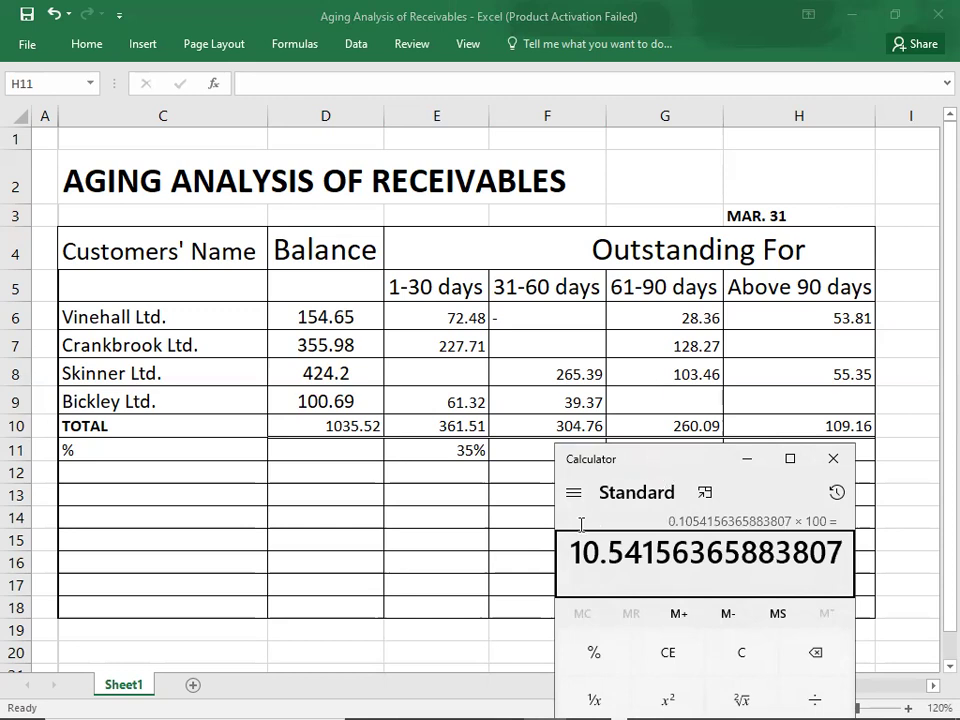
- Switch back to Excel and enter 11% in the Above 90 days cell of the % row
{"action": "left_click", "coordinate": [839, 451]}
{"action": "type", "text": "11%"}
{"action": "key", "text": "Return"}
- Select the four age-band percentages in the % row to check their sum
{"action": "key", "text": "Up"}
{"action": "key", "text": "Left"}
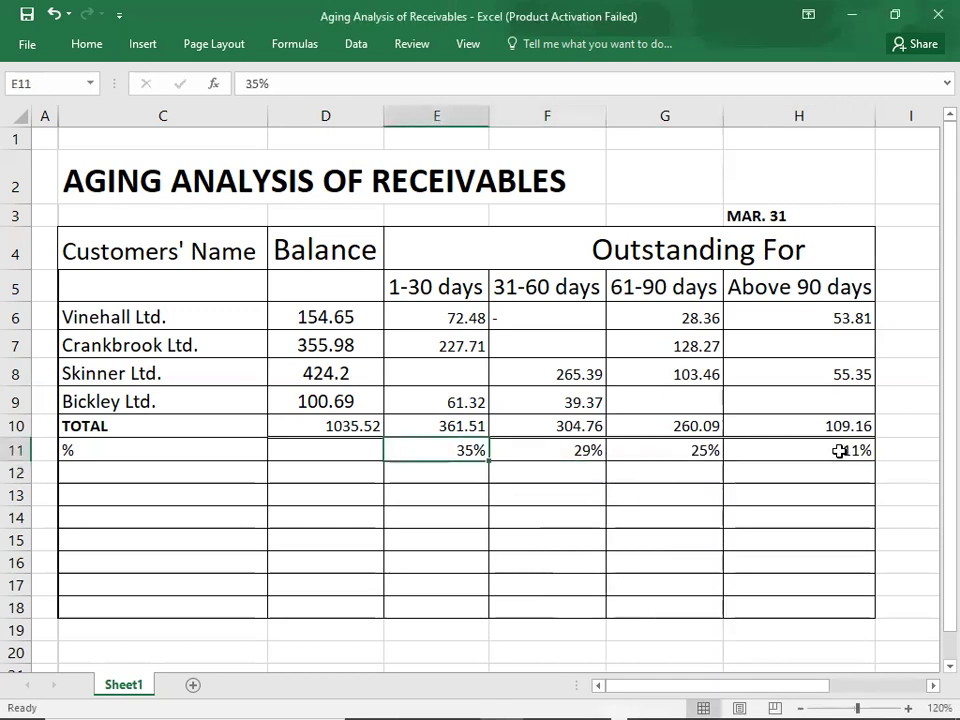
{"action": "key", "text": "shift+Right"}
{"action": "key", "text": "shift+Right"}
{"action": "key", "text": "shift+Right"}
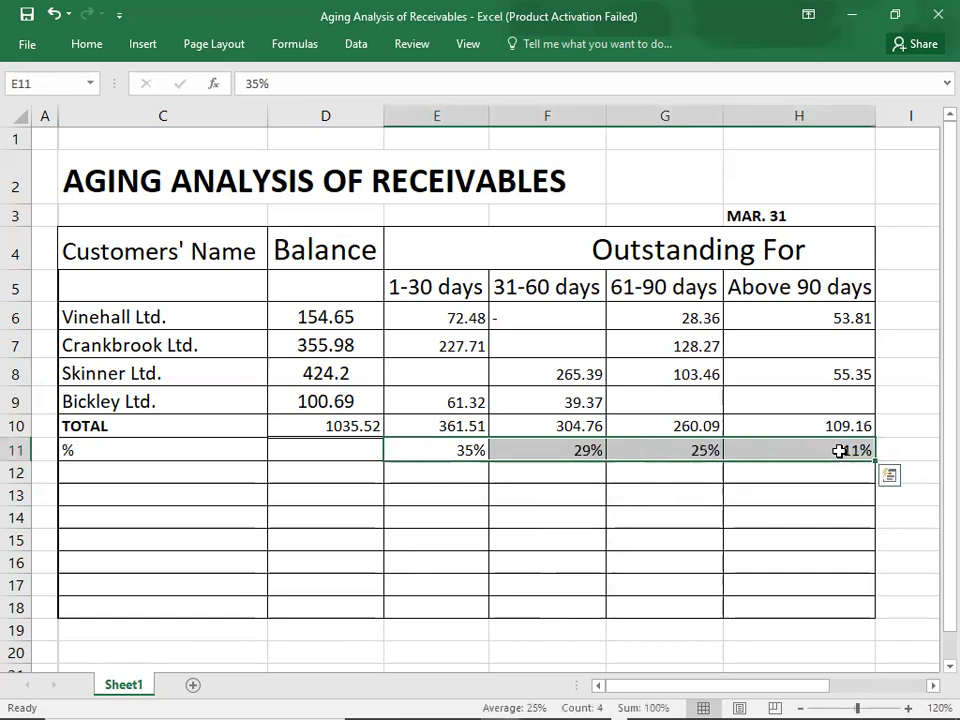
{"action": "left_click", "coordinate": [492, 615]}
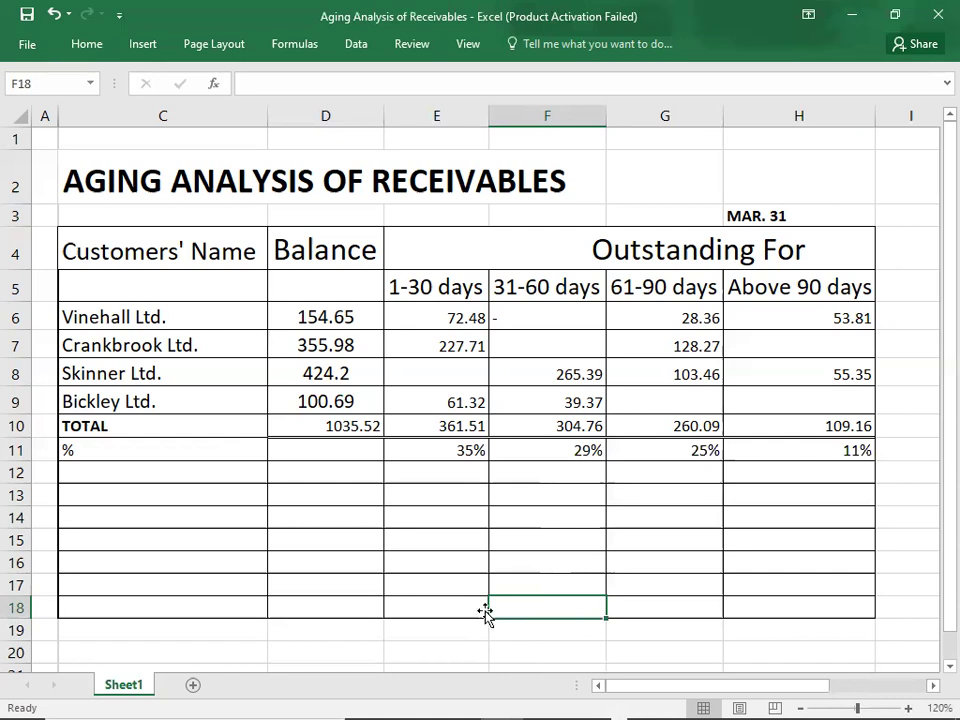
- Review the Vinehall Ltd. row from its balance across all four age bands
{"action": "left_click", "coordinate": [311, 326]}
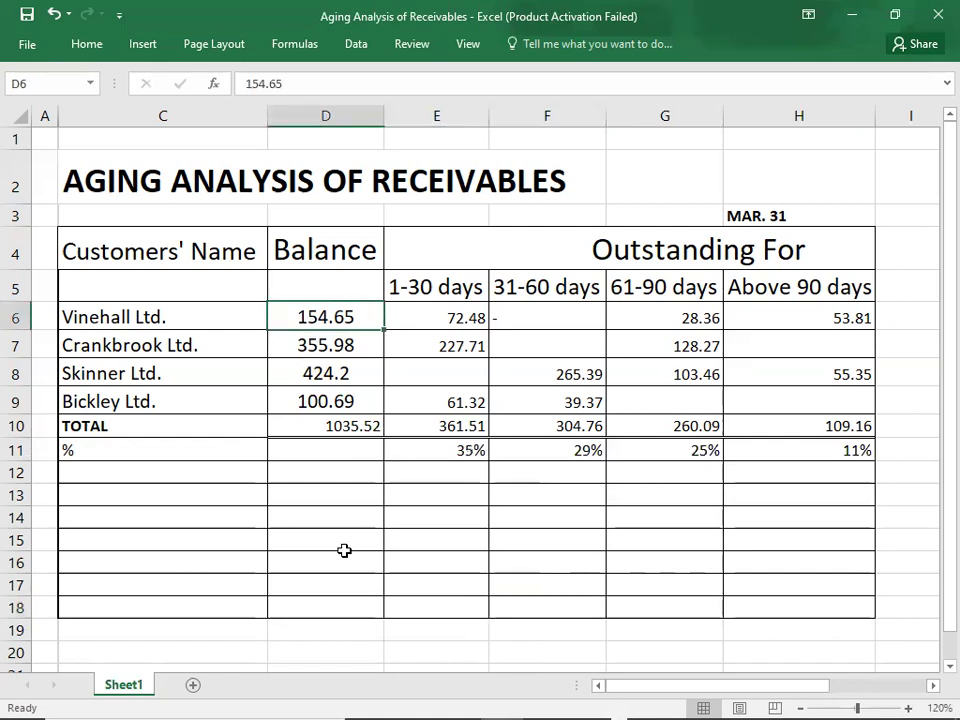
{"action": "key", "text": "shift+Right"}
{"action": "key", "text": "shift+Right"}
{"action": "key", "text": "shift+Right"}
{"action": "key", "text": "shift+Right"}
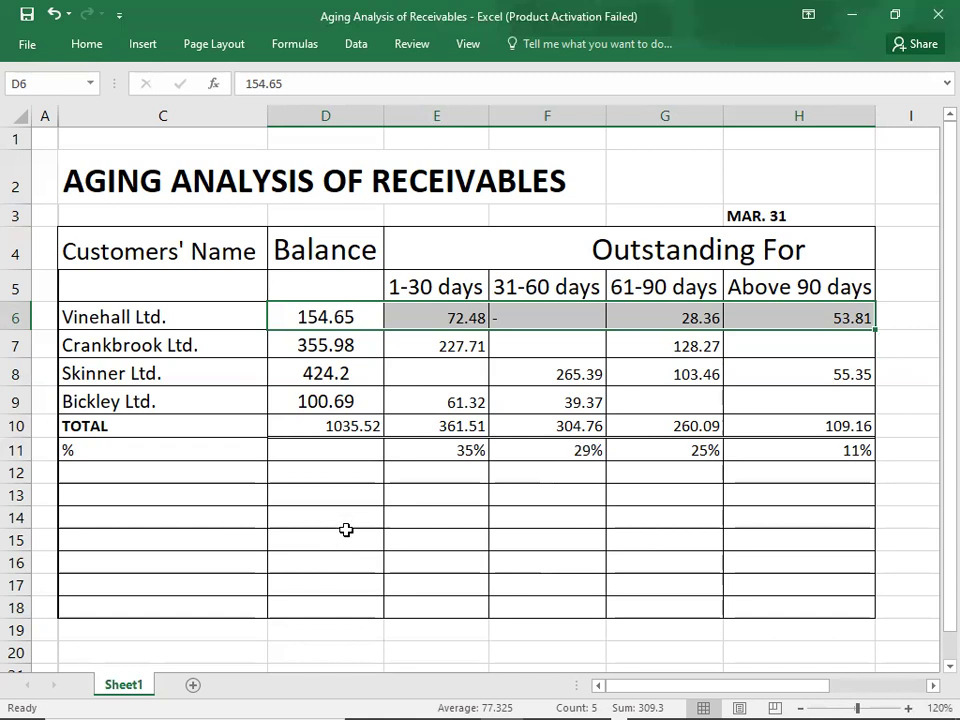
{"action": "left_click", "coordinate": [430, 499]}
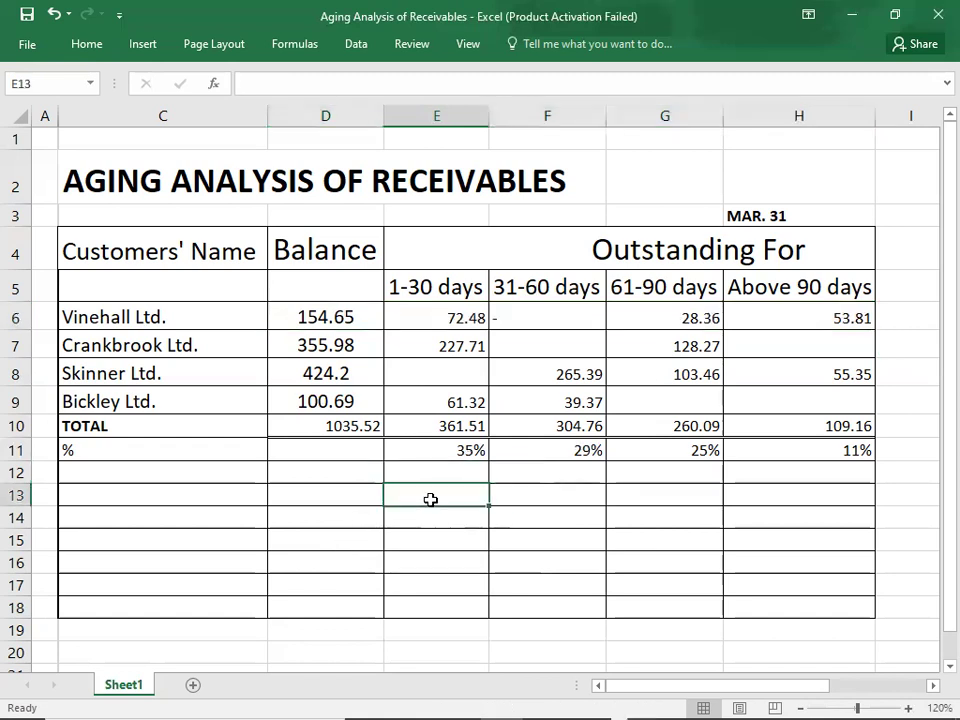
- Enter the note "CREDIT 90" in cell J5, outside the table beside the age-band headers
{"action": "key", "text": "Tab"}
{"action": "key", "text": "Tab"}
{"action": "key", "text": "Tab"}
{"action": "key", "text": "Tab"}
{"action": "key", "text": "Tab"}
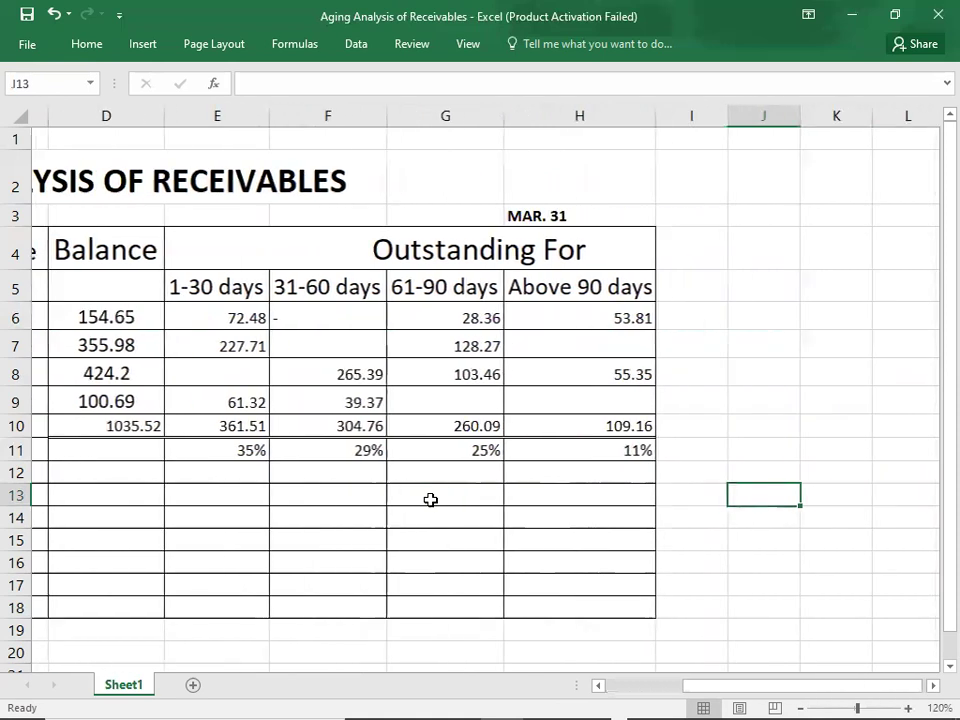
{"action": "left_click", "coordinate": [735, 285]}
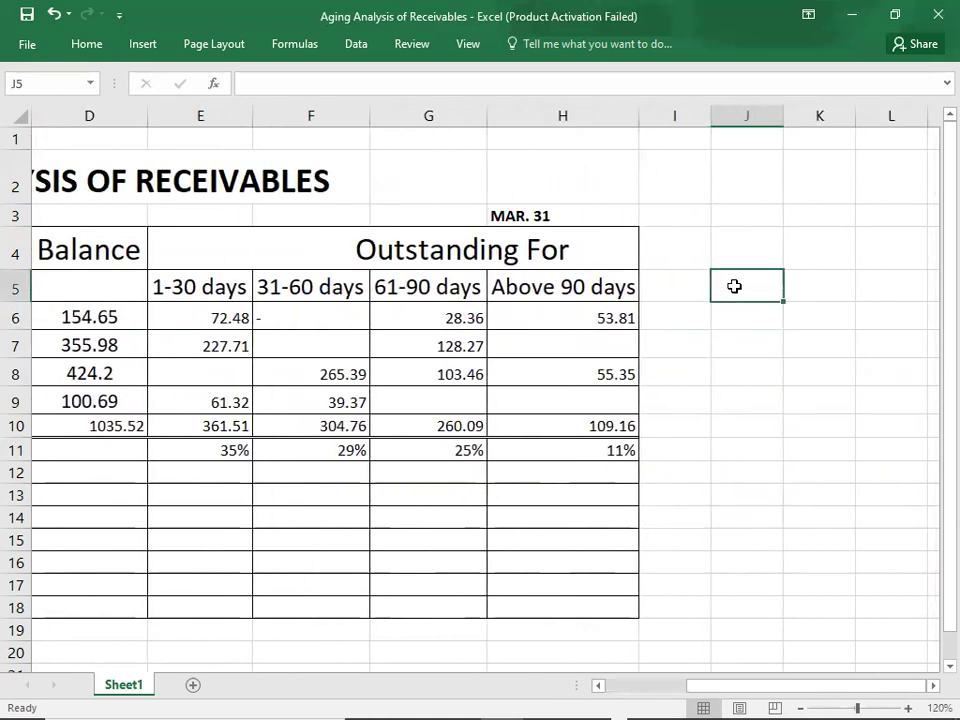
{"action": "type", "text": "CREDIT"}
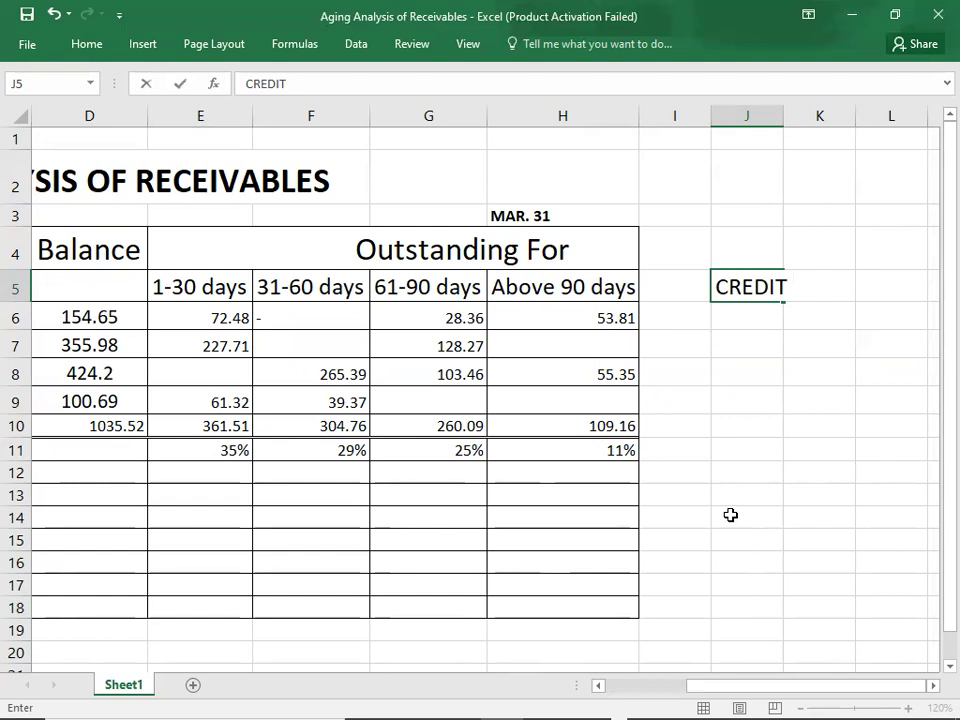
{"action": "type", "text": "90"}
{"action": "key", "text": "Return"}
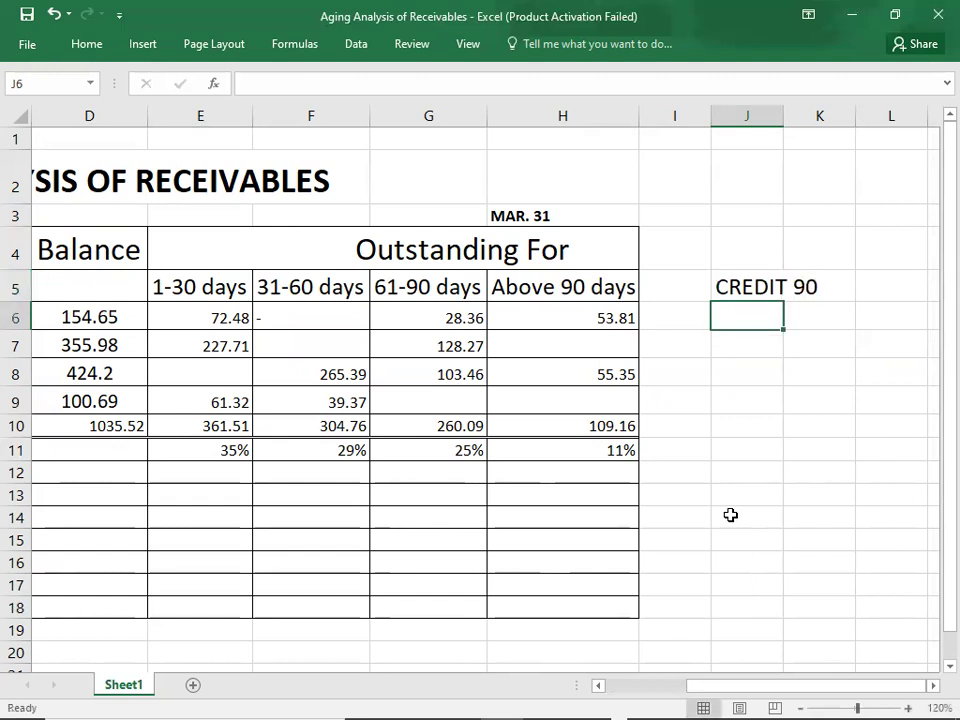
- Extend the credit note in J5 to read "CREDIT 90 DAYS"
{"action": "double_click", "coordinate": [741, 290]}
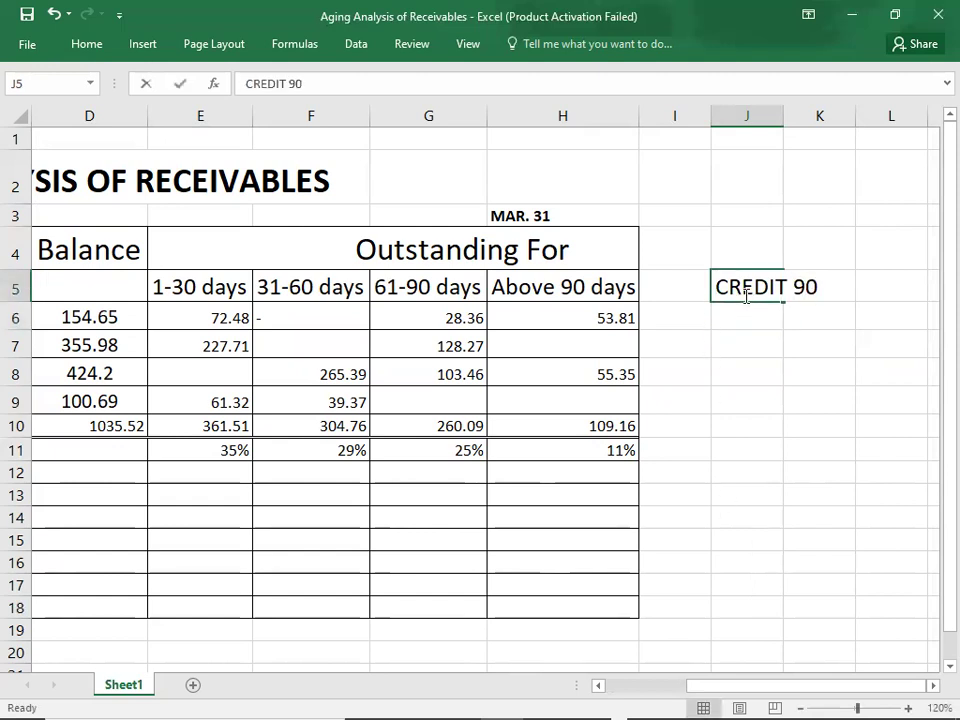
{"action": "key", "text": "End"}
{"action": "type", "text": "D"}
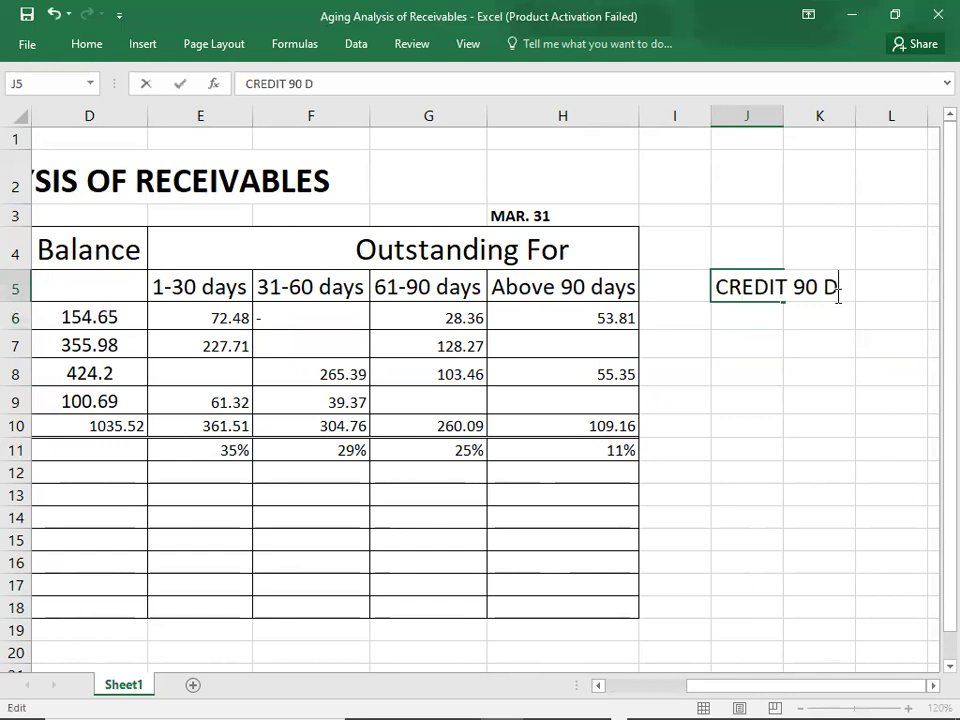
{"action": "type", "text": "AYS"}
{"action": "key", "text": "Return"}
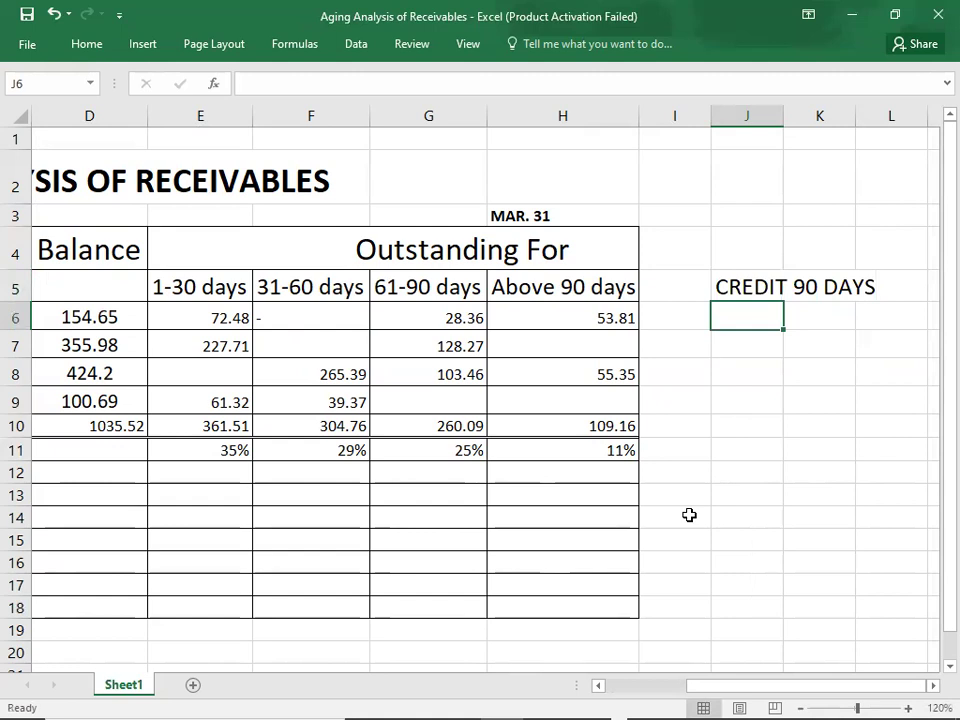
- Examine the Above 90 days column from its header through Skinner Ltd. against the 90-day credit term
{"action": "key", "text": "Left"}
{"action": "key", "text": "Left"}
{"action": "key", "text": "Left"}
{"action": "key", "text": "Left"}
{"action": "key", "text": "Left"}
{"action": "key", "text": "Left"}
{"action": "key", "text": "Left"}
{"action": "key", "text": "Left"}
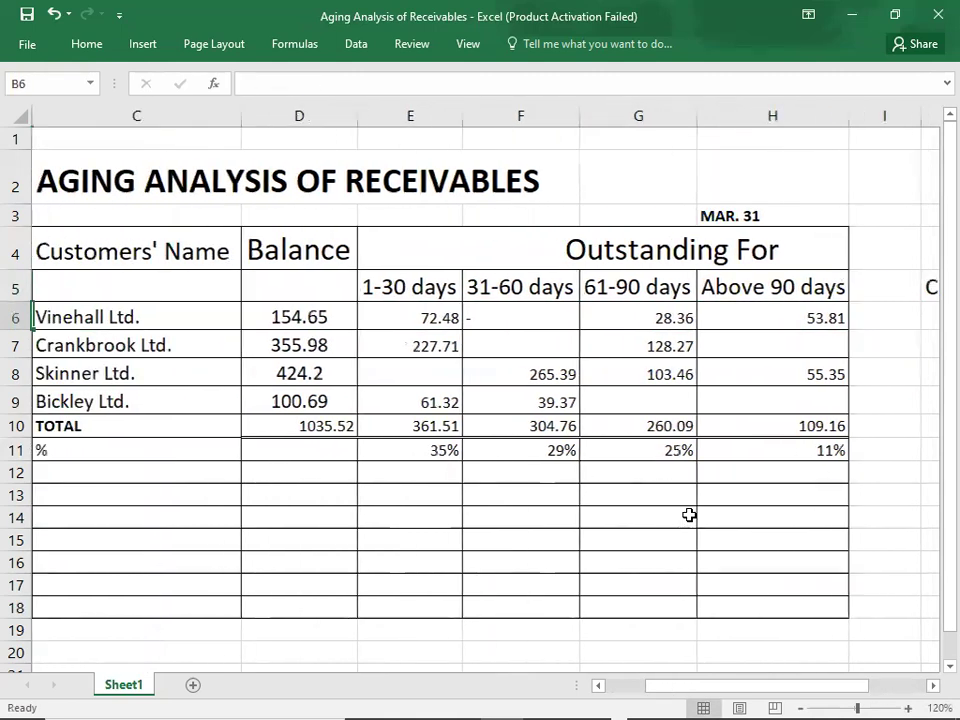
{"action": "left_click", "coordinate": [734, 291]}
{"action": "key", "text": "shift+Down"}
{"action": "key", "text": "shift+Down"}
{"action": "key", "text": "shift+Down"}
{"action": "key", "text": "shift+Down"}
{"action": "key", "text": "shift+Down"}
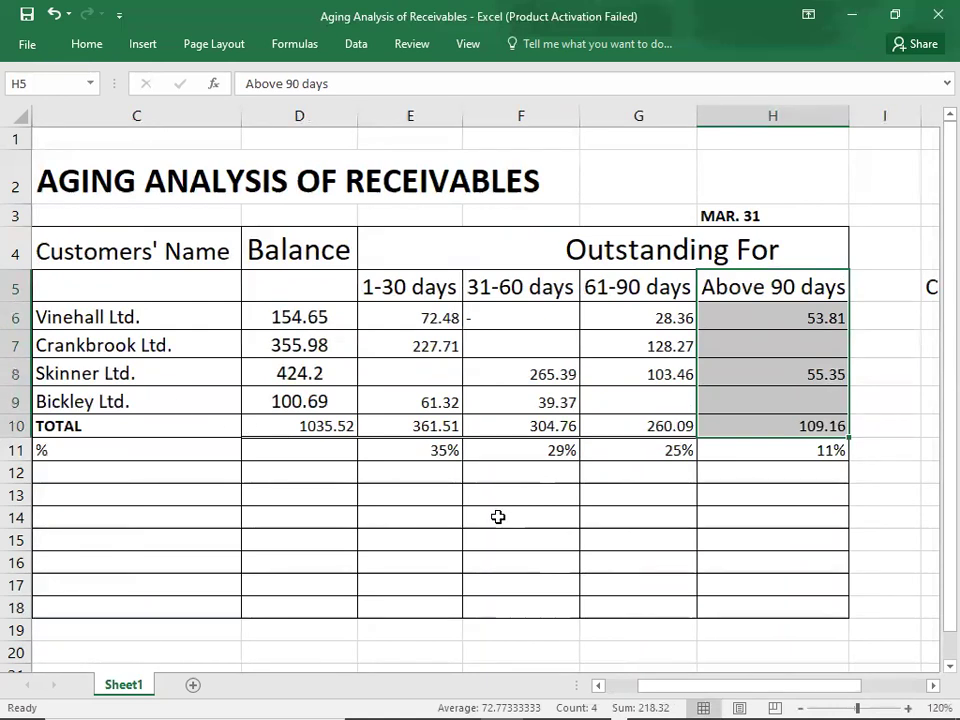
{"action": "key", "text": "shift+Up"}
{"action": "key", "text": "shift+Up"}
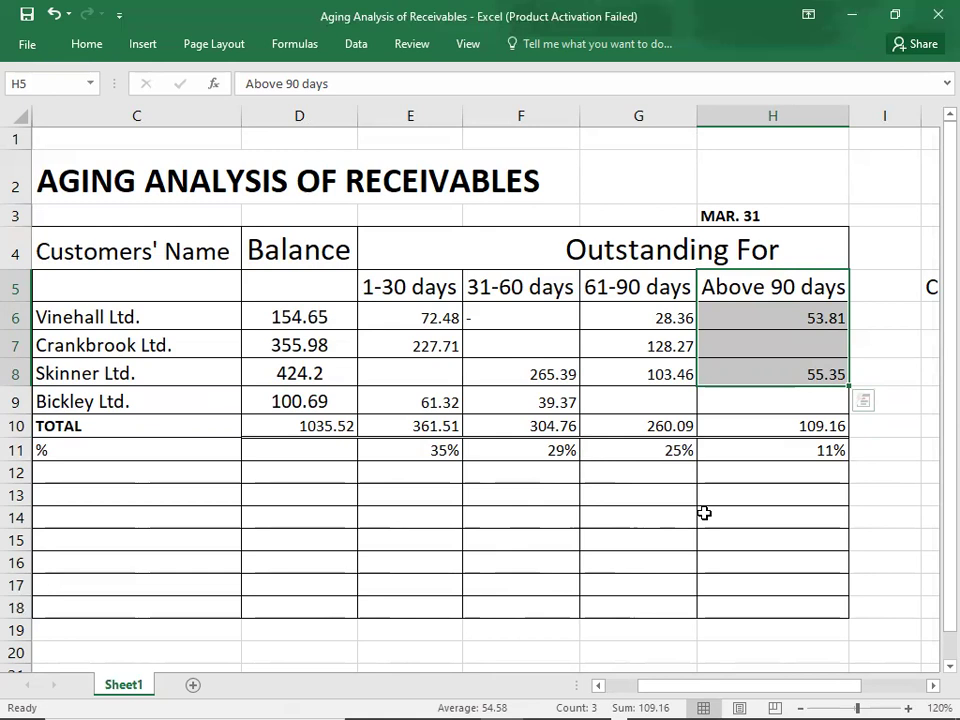
- Check the Above 90 days percentage and the Vinehall Ltd. and Skinner Ltd. amounts in that band
{"action": "left_click", "coordinate": [781, 448]}
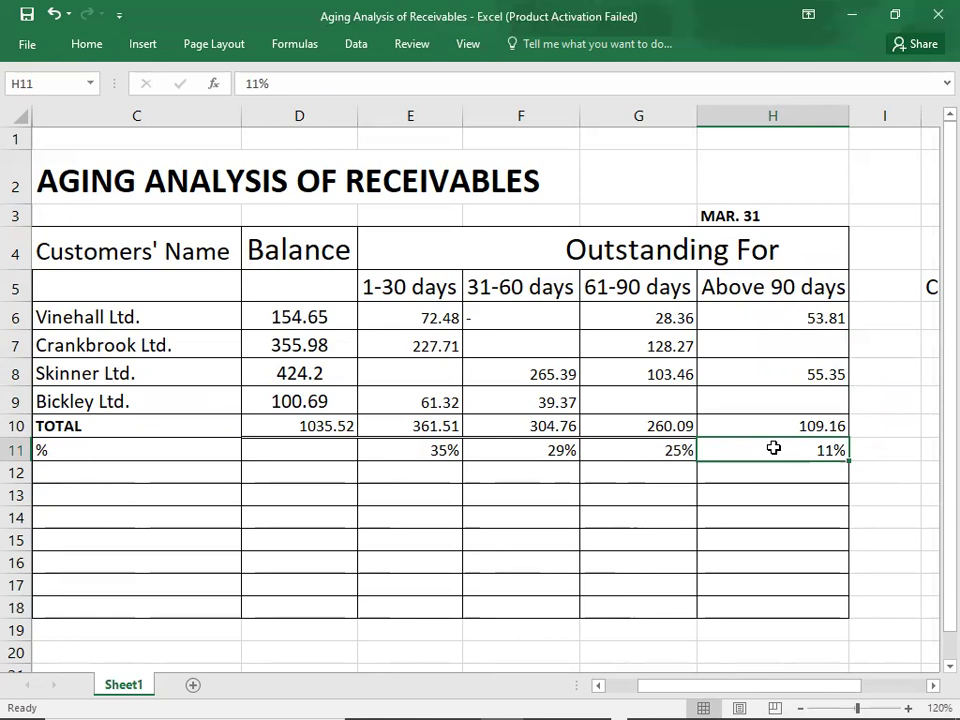
{"action": "left_click", "coordinate": [772, 318]}
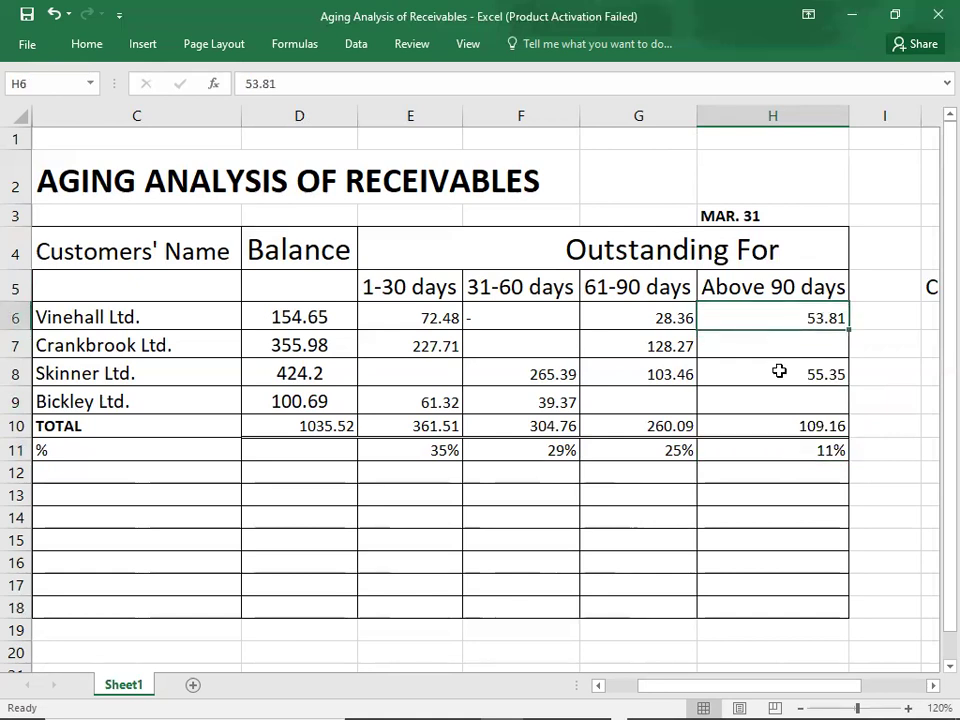
{"action": "left_click", "coordinate": [779, 371]}
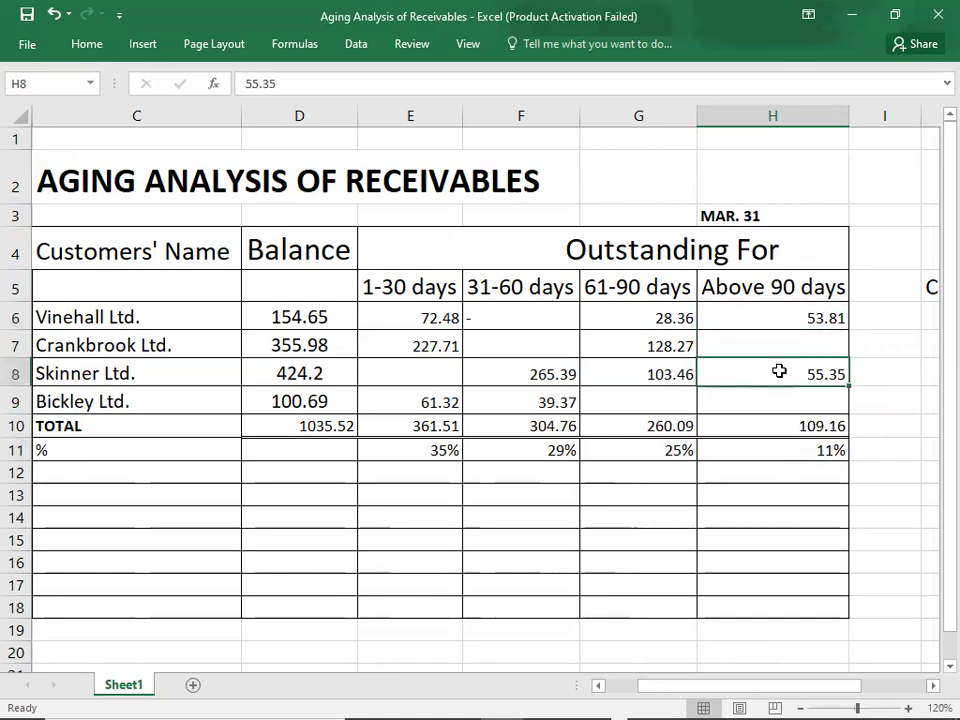
- Enter the note "CREDIT 60 DAYS" in cell J6, below the 90-day credit note
{"action": "key", "text": "Right"}
{"action": "key", "text": "Right"}
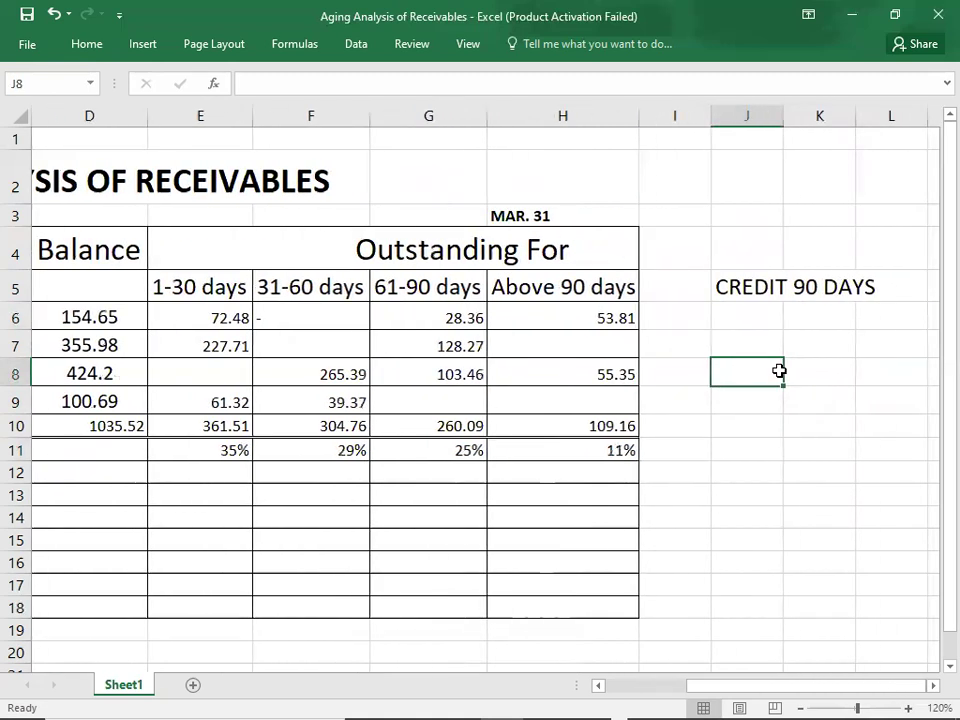
{"action": "key", "text": "Up"}
{"action": "key", "text": "Up"}
{"action": "type", "text": "CREDIT "}
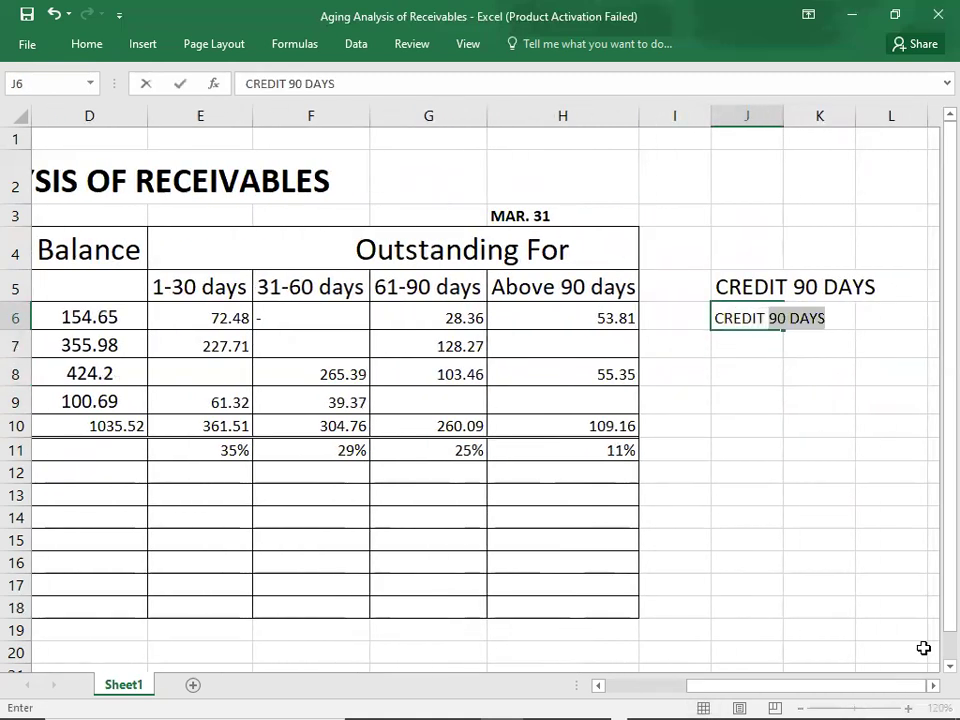
{"action": "type", "text": "60 DAYS"}
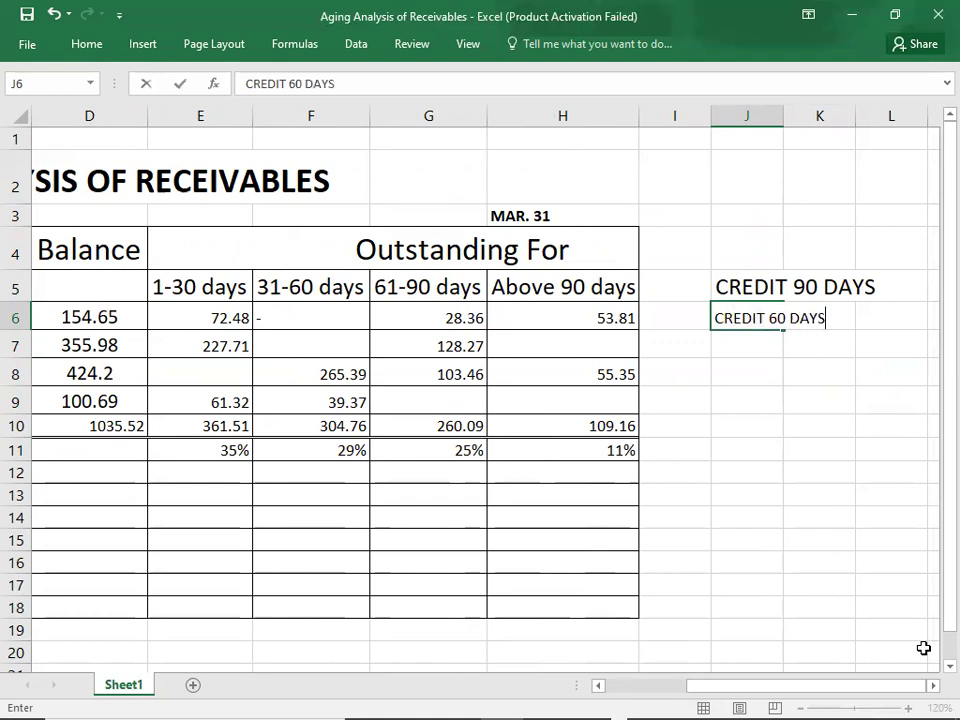
{"action": "key", "text": "Return"}
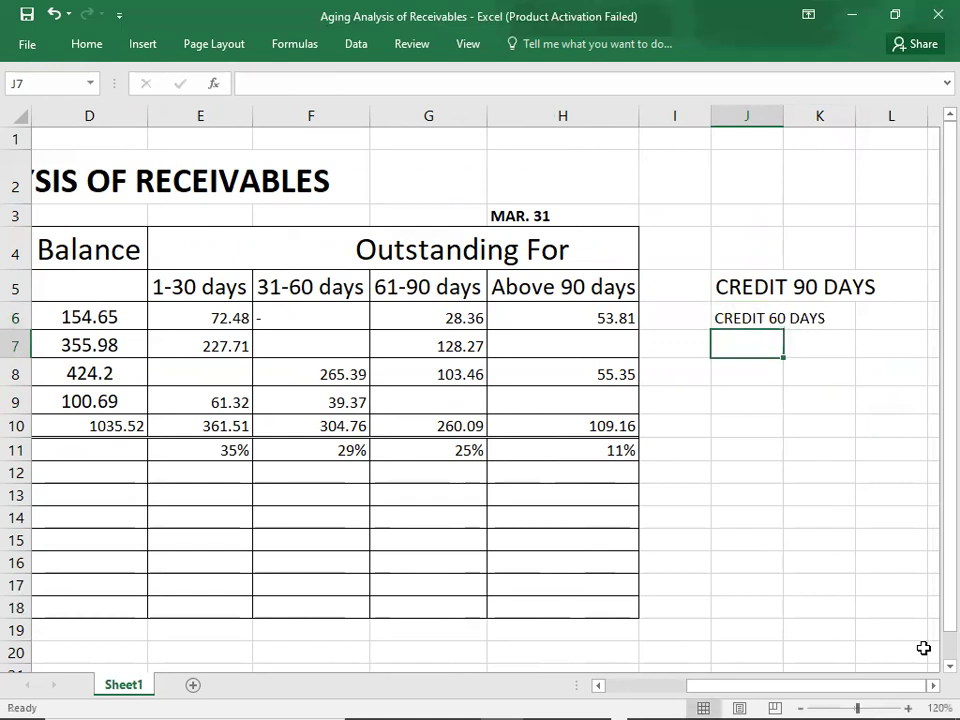
- Examine the 61-90 days and Above 90 days columns for all four customers against the 60-day credit term
{"action": "key", "text": "Left"}
{"action": "key", "text": "Left"}
{"action": "key", "text": "Left"}
{"action": "key", "text": "Left"}
{"action": "key", "text": "Left"}
{"action": "key", "text": "Left"}
{"action": "key", "text": "Left"}
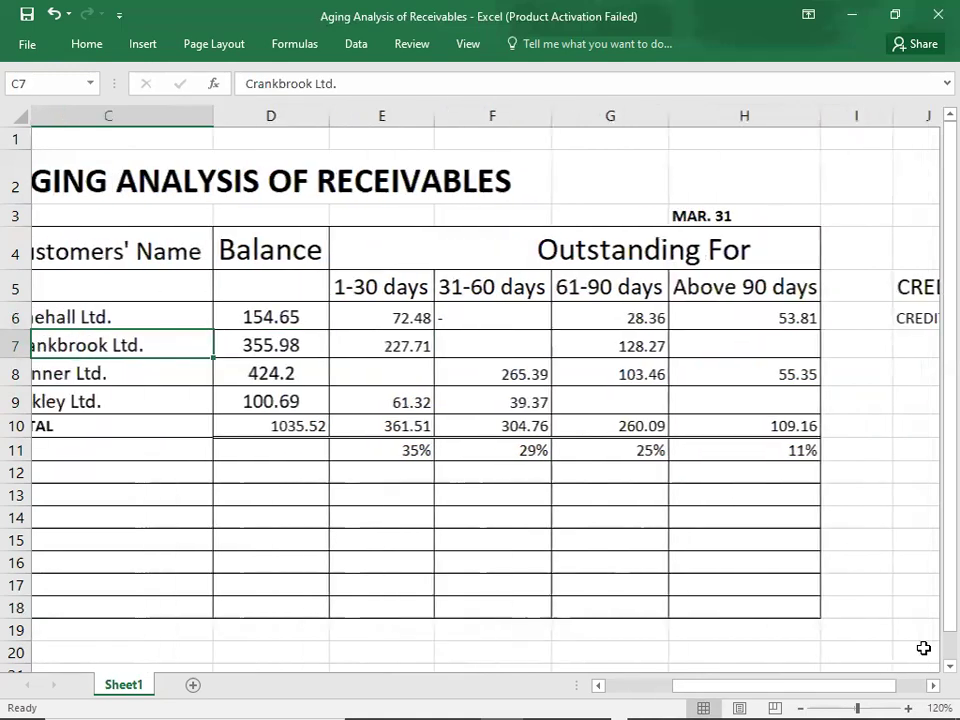
{"action": "key", "text": "Right"}
{"action": "key", "text": "Right"}
{"action": "key", "text": "Right"}
{"action": "key", "text": "Right"}
{"action": "key", "text": "Right"}
{"action": "key", "text": "Right"}
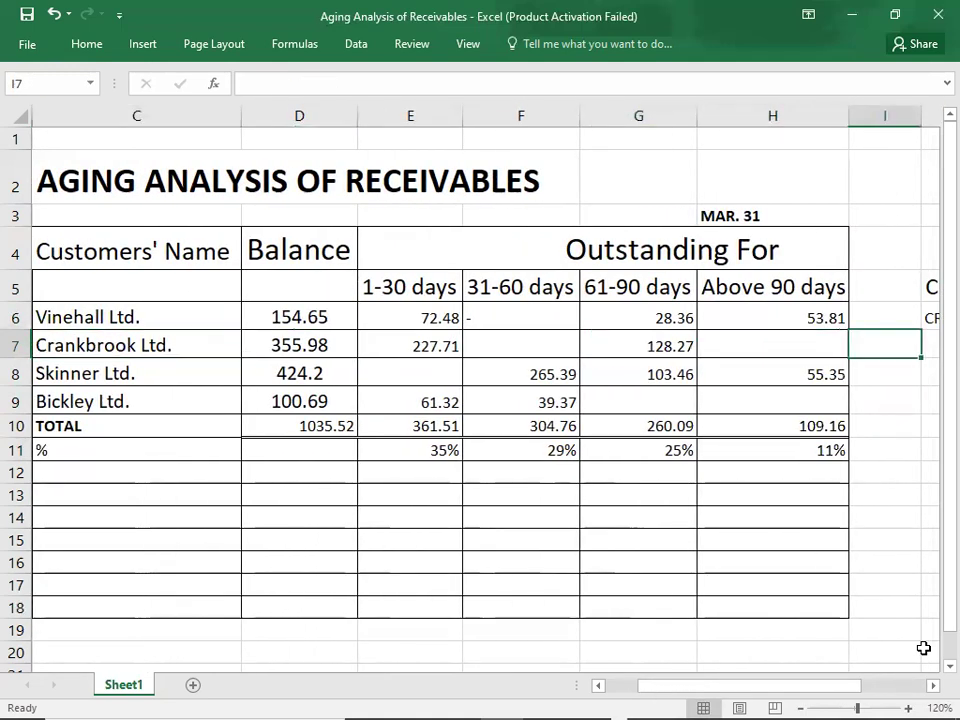
{"action": "key", "text": "Left"}
{"action": "key", "text": "Left"}
{"action": "key", "text": "Up"}
{"action": "key", "text": "Up"}
{"action": "key", "text": "Left"}
{"action": "key", "text": "Right"}
{"action": "key", "text": "shift+Right"}
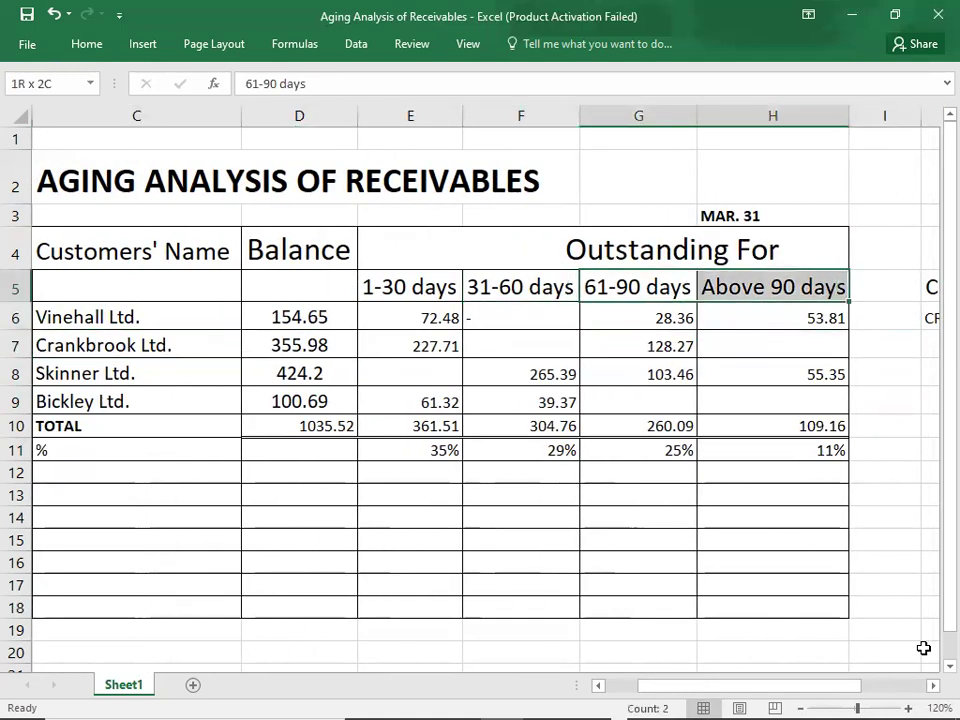
{"action": "key", "text": "shift+Down"}
{"action": "key", "text": "shift+Down"}
{"action": "key", "text": "shift+Down"}
{"action": "key", "text": "shift+Down"}
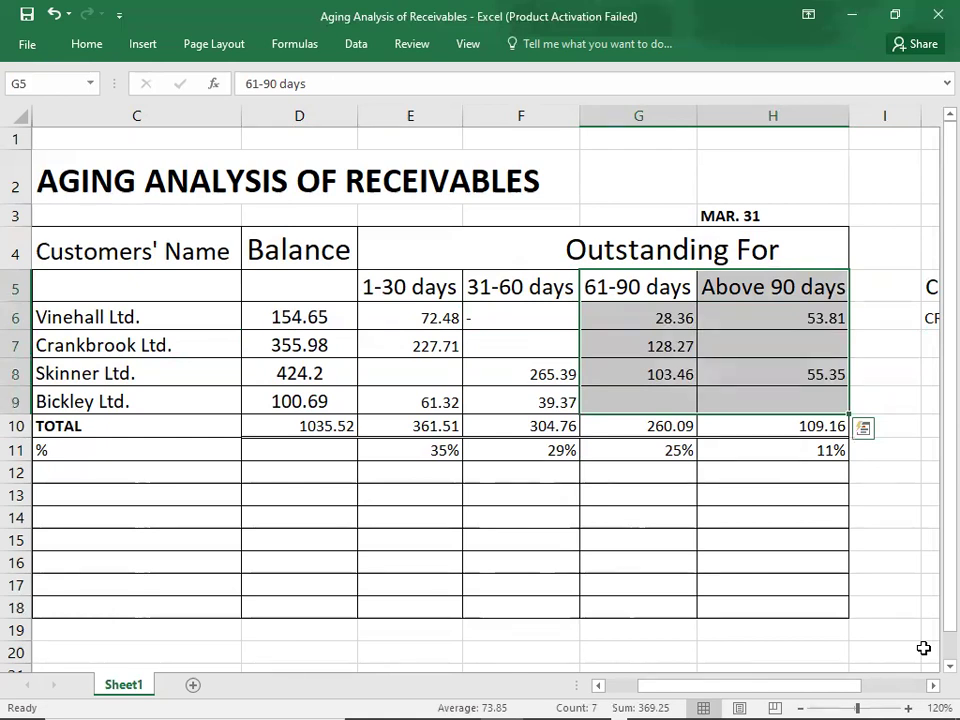
- Check the combined percentage of the 61-90 days and Above 90 days bands in the % row
{"action": "left_click", "coordinate": [646, 454]}
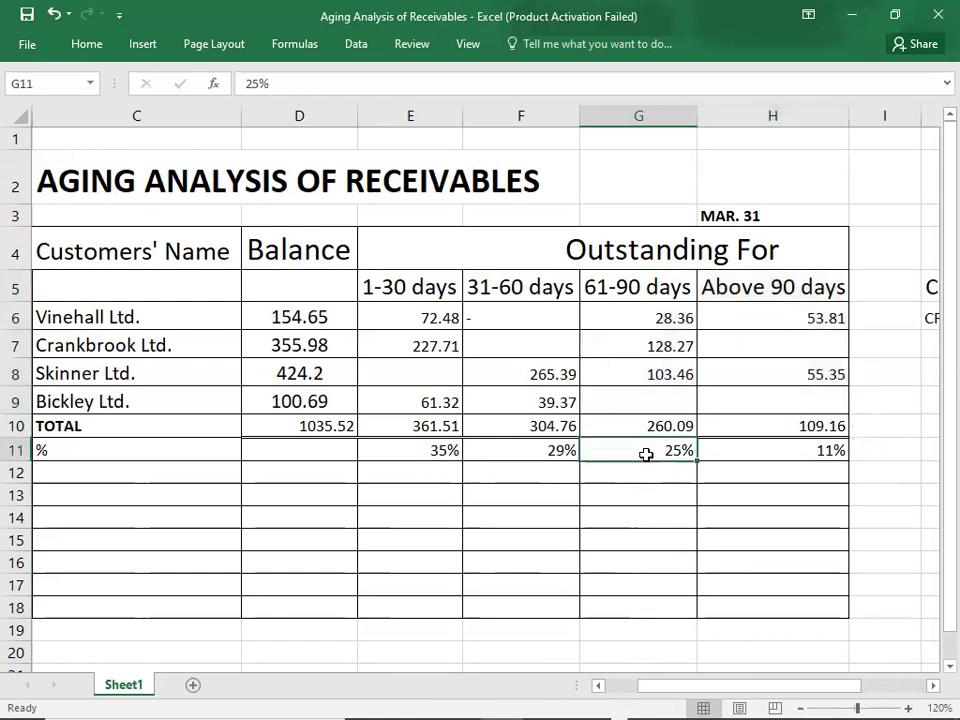
{"action": "key", "text": "shift+Right"}
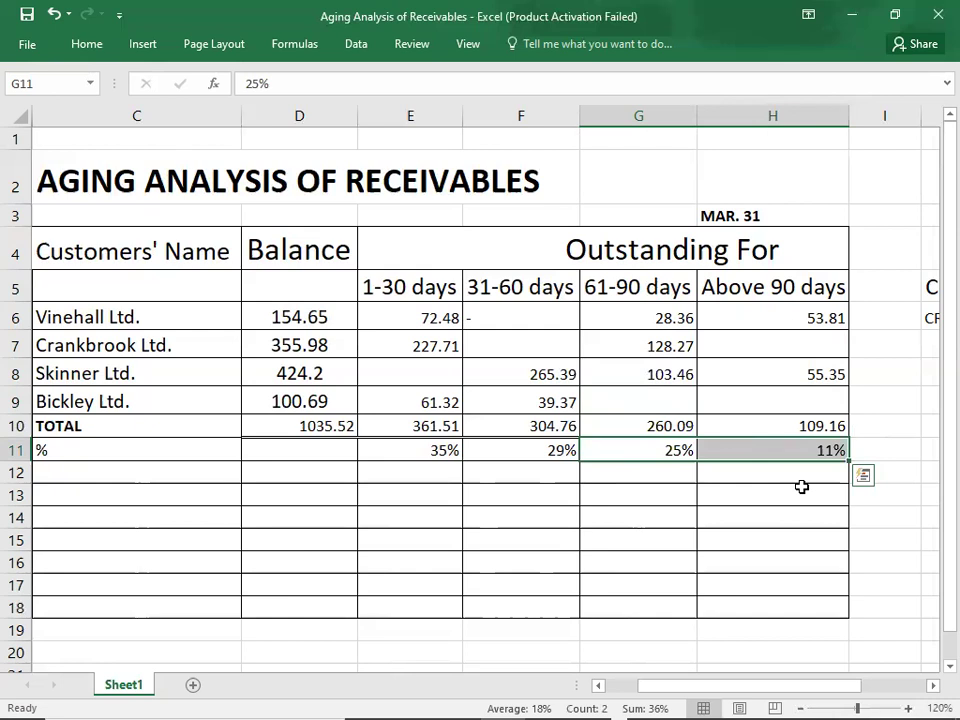
{"action": "key", "text": "Right"}
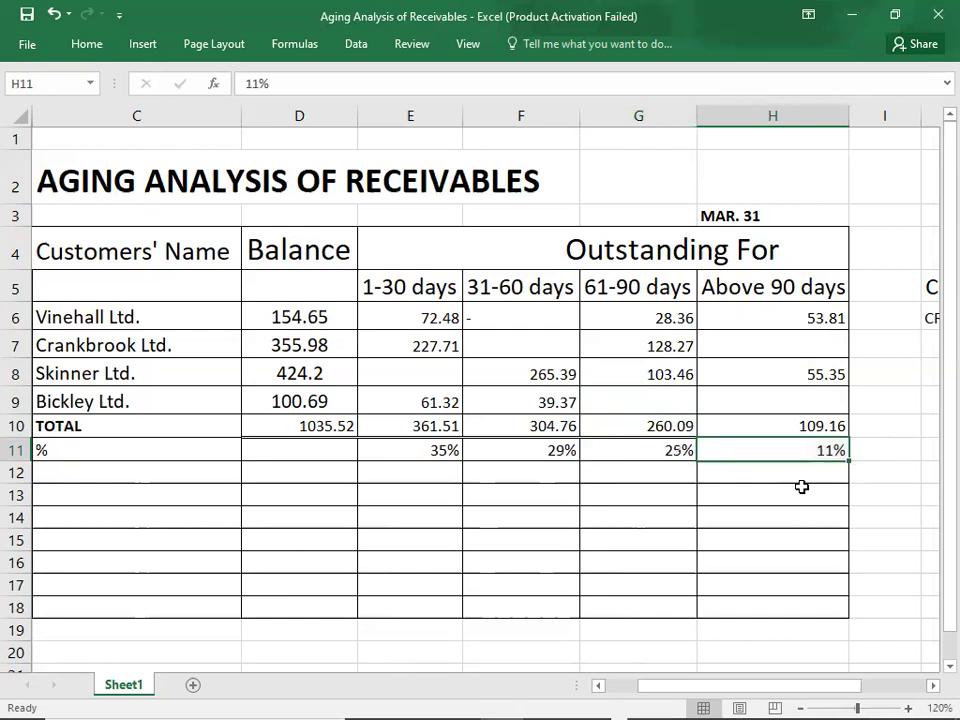
- Enter the note "CREDIT 30 DAYS" in cell J7, below the 60-day credit note
{"action": "key", "text": "Right"}
{"action": "key", "text": "Right"}
{"action": "key", "text": "Up"}
{"action": "key", "text": "Right"}
{"action": "key", "text": "Left"}
{"action": "key", "text": "Up"}
{"action": "key", "text": "Up"}
{"action": "key", "text": "Up"}
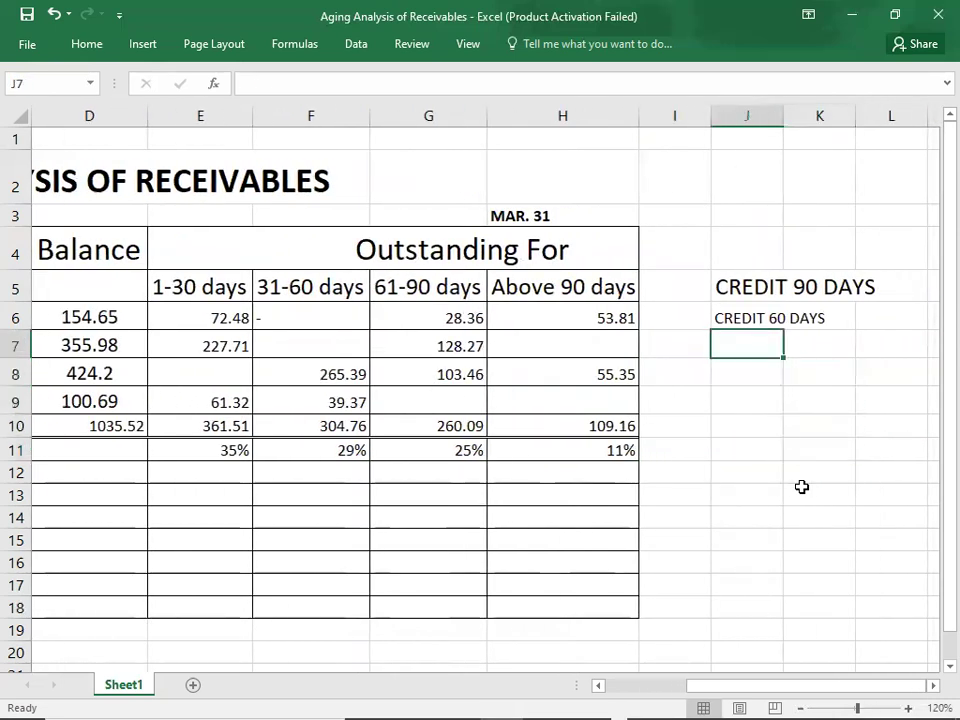
{"action": "type", "text": "CREDIT 60 DAYS"}
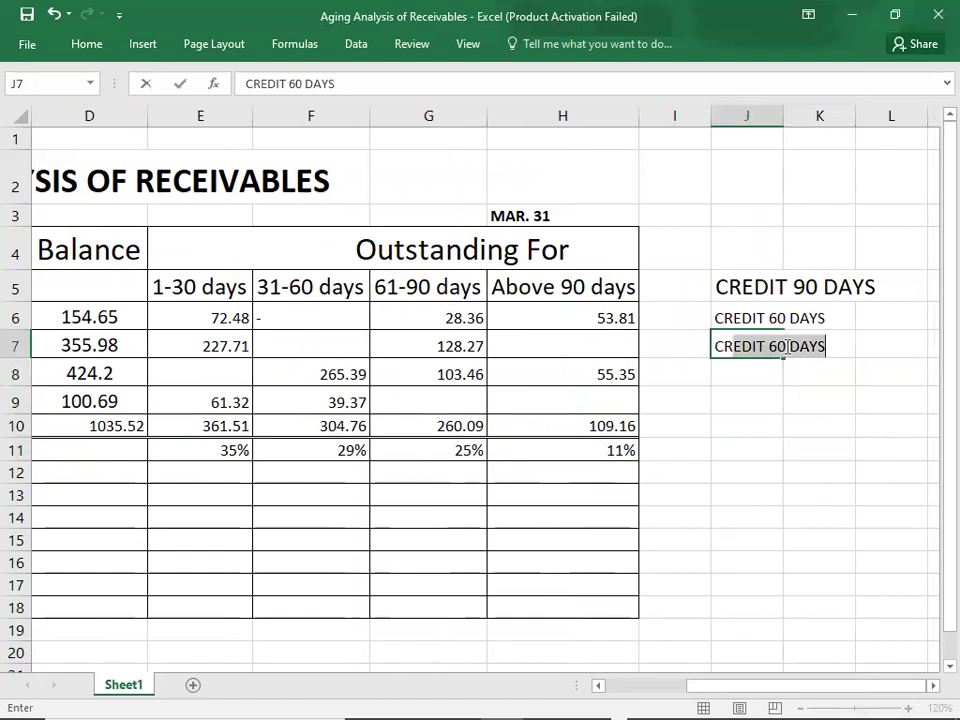
{"action": "key", "text": "F2"}
{"action": "key", "text": "Left"}
{"action": "key", "text": "Left"}
{"action": "key", "text": "Left"}
{"action": "key", "text": "Left"}
{"action": "key", "text": "Left"}
{"action": "key", "text": "BackSpace"}
{"action": "key", "text": "BackSpace"}
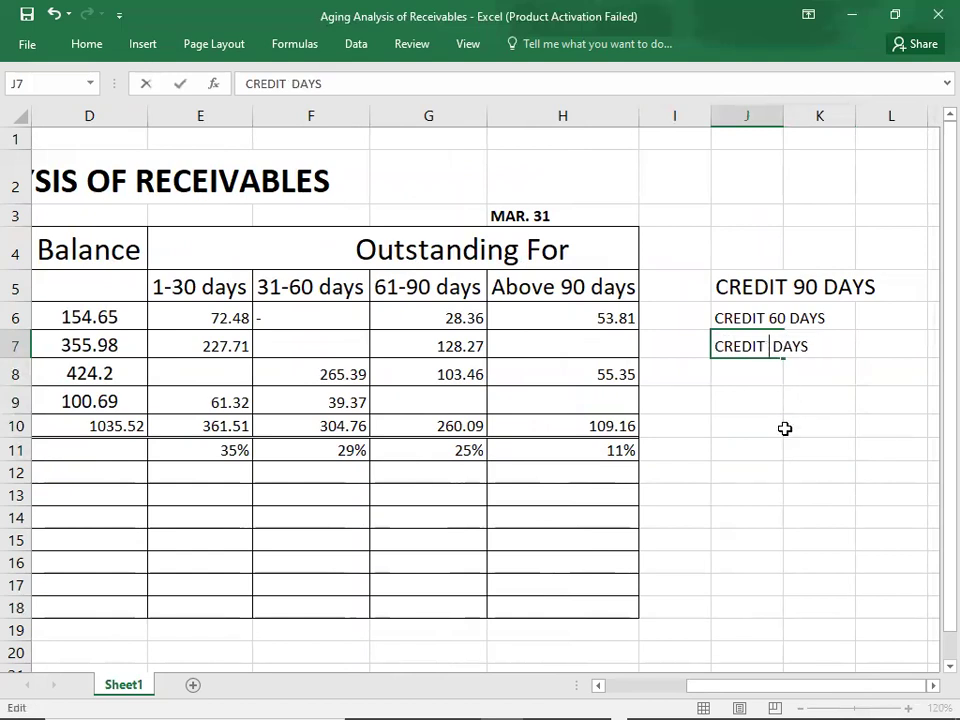
{"action": "type", "text": "30"}
{"action": "key", "text": "Return"}
- Examine the 31-60 days, 61-90 days and Above 90 days amounts of all four customers against the 30-day credit term
{"action": "key", "text": "Left"}
{"action": "key", "text": "Left"}
{"action": "key", "text": "Left"}
{"action": "key", "text": "Left"}
{"action": "key", "text": "Left"}
{"action": "key", "text": "Left"}
{"action": "key", "text": "Left"}
{"action": "key", "text": "Left"}
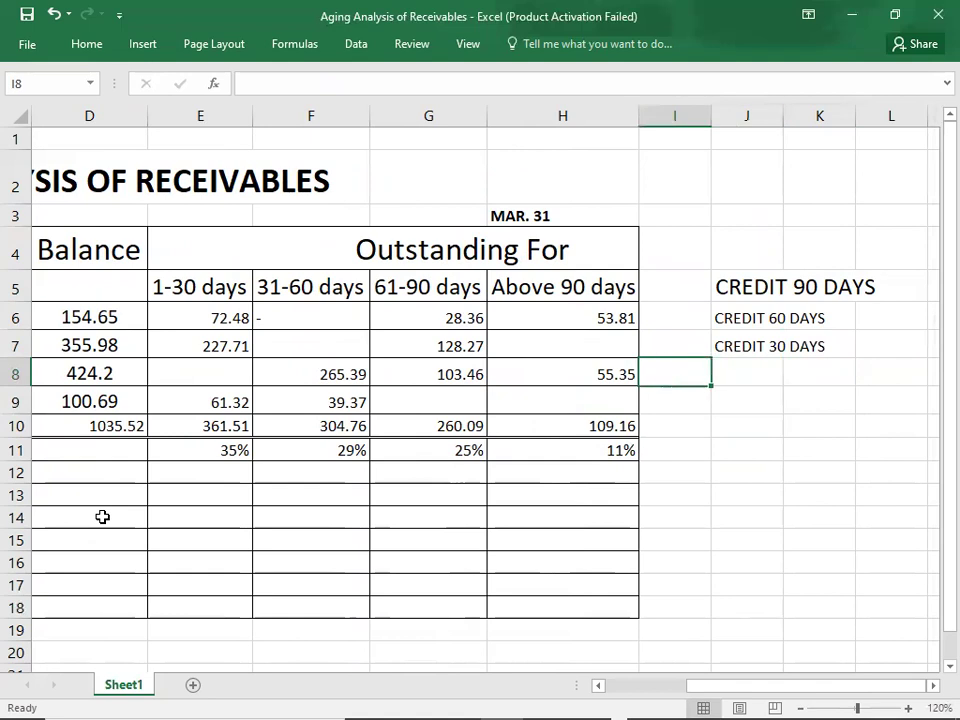
{"action": "key", "text": "Up"}
{"action": "key", "text": "Up"}
{"action": "key", "text": "Up"}
{"action": "key", "text": "Right"}
{"action": "key", "text": "Right"}
{"action": "key", "text": "Right"}
{"action": "key", "text": "Right"}
{"action": "key", "text": "Right"}
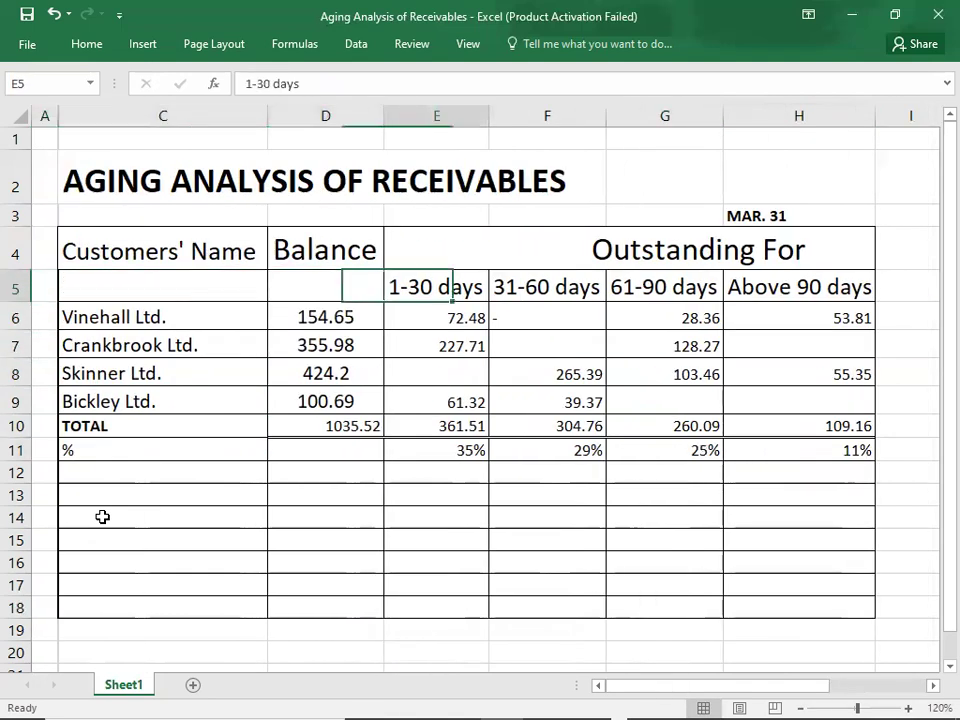
{"action": "key", "text": "shift+Right"}
{"action": "key", "text": "shift+Right"}
{"action": "key", "text": "shift+Down"}
{"action": "key", "text": "shift+Down"}
{"action": "key", "text": "shift+Down"}
{"action": "key", "text": "shift+Down"}
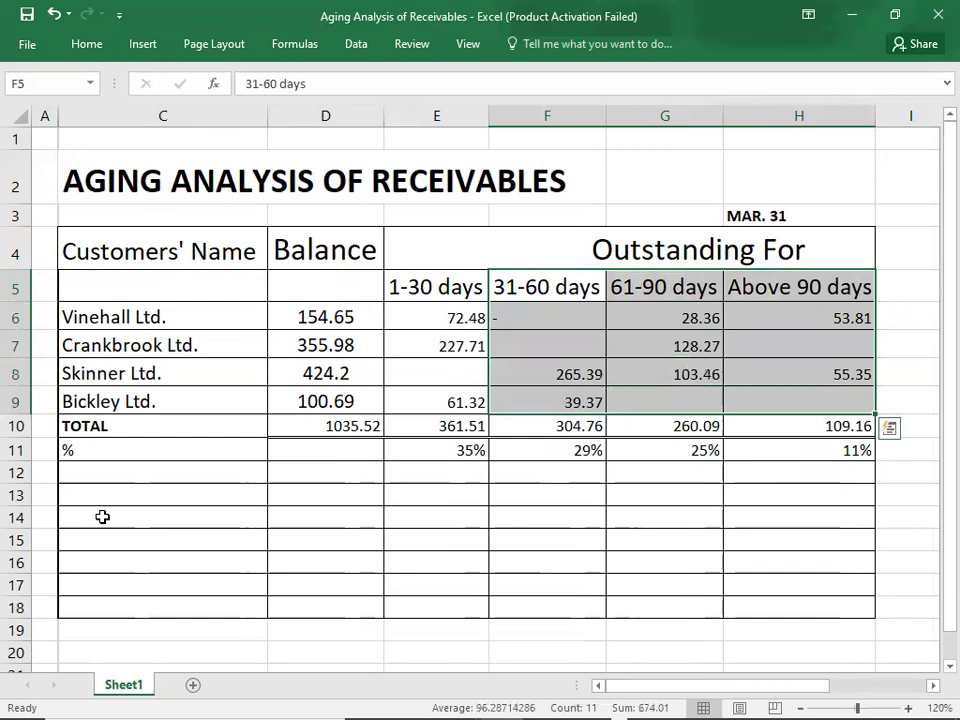
- Include the TOTAL and % rows in the check of the three bands beyond 30 days, and return to cell A1
{"action": "key", "text": "shift+Down"}
{"action": "key", "text": "shift+Down"}
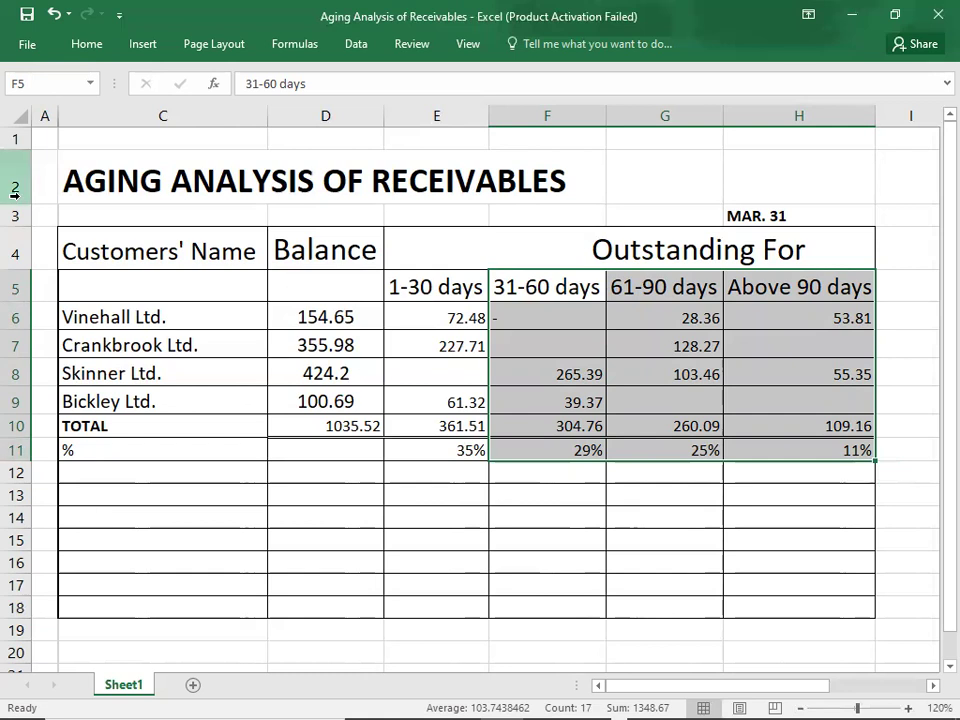
{"action": "left_click", "coordinate": [46, 141]}
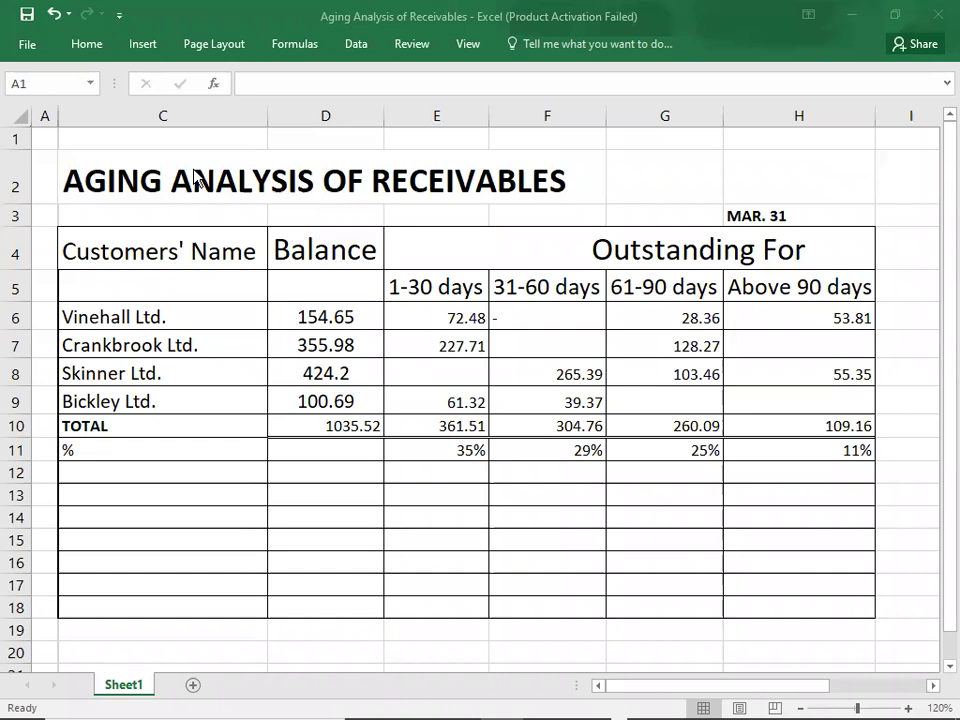
- Switch to the Word document on statements of accounts and view its Aging Analysis of Payables section
{"action": "key", "text": "alt+Tab"}
{"action": "key", "text": "alt+Tab"}
{"action": "key", "text": "alt+Tab"}
{"action": "key", "text": "alt+Tab"}
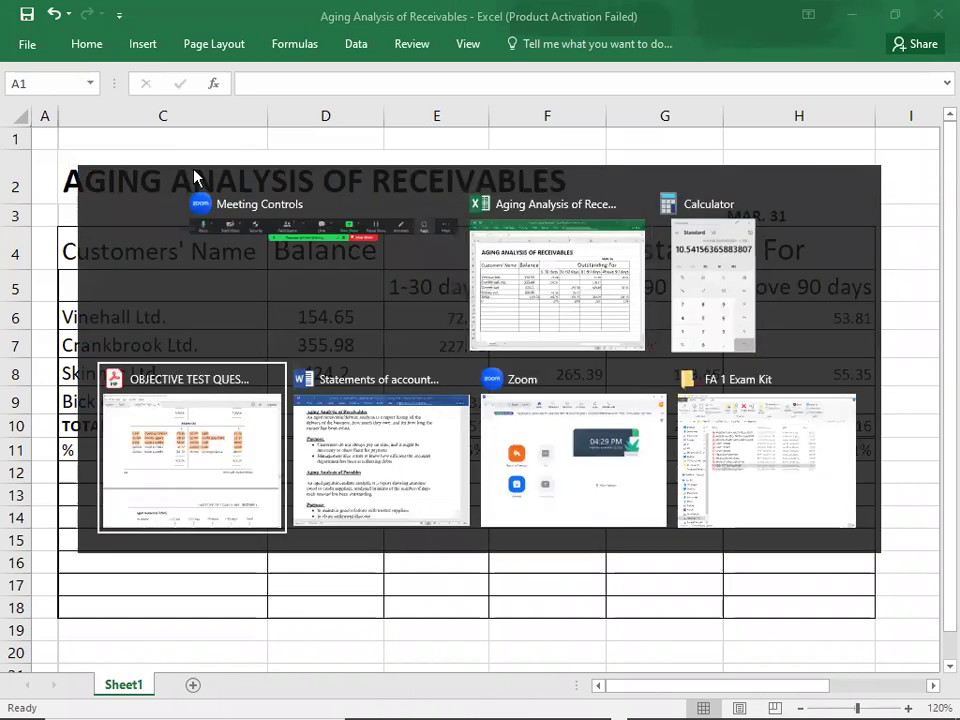
{"action": "key", "text": "Down"}
{"action": "key", "text": "Down"}
{"action": "key", "text": "Down"}
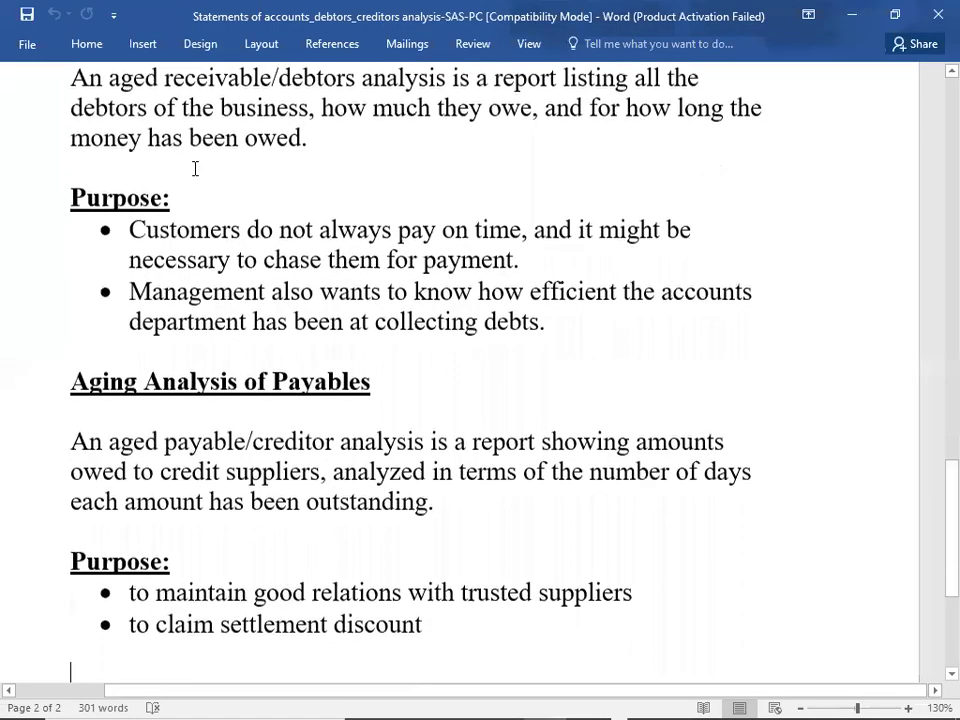